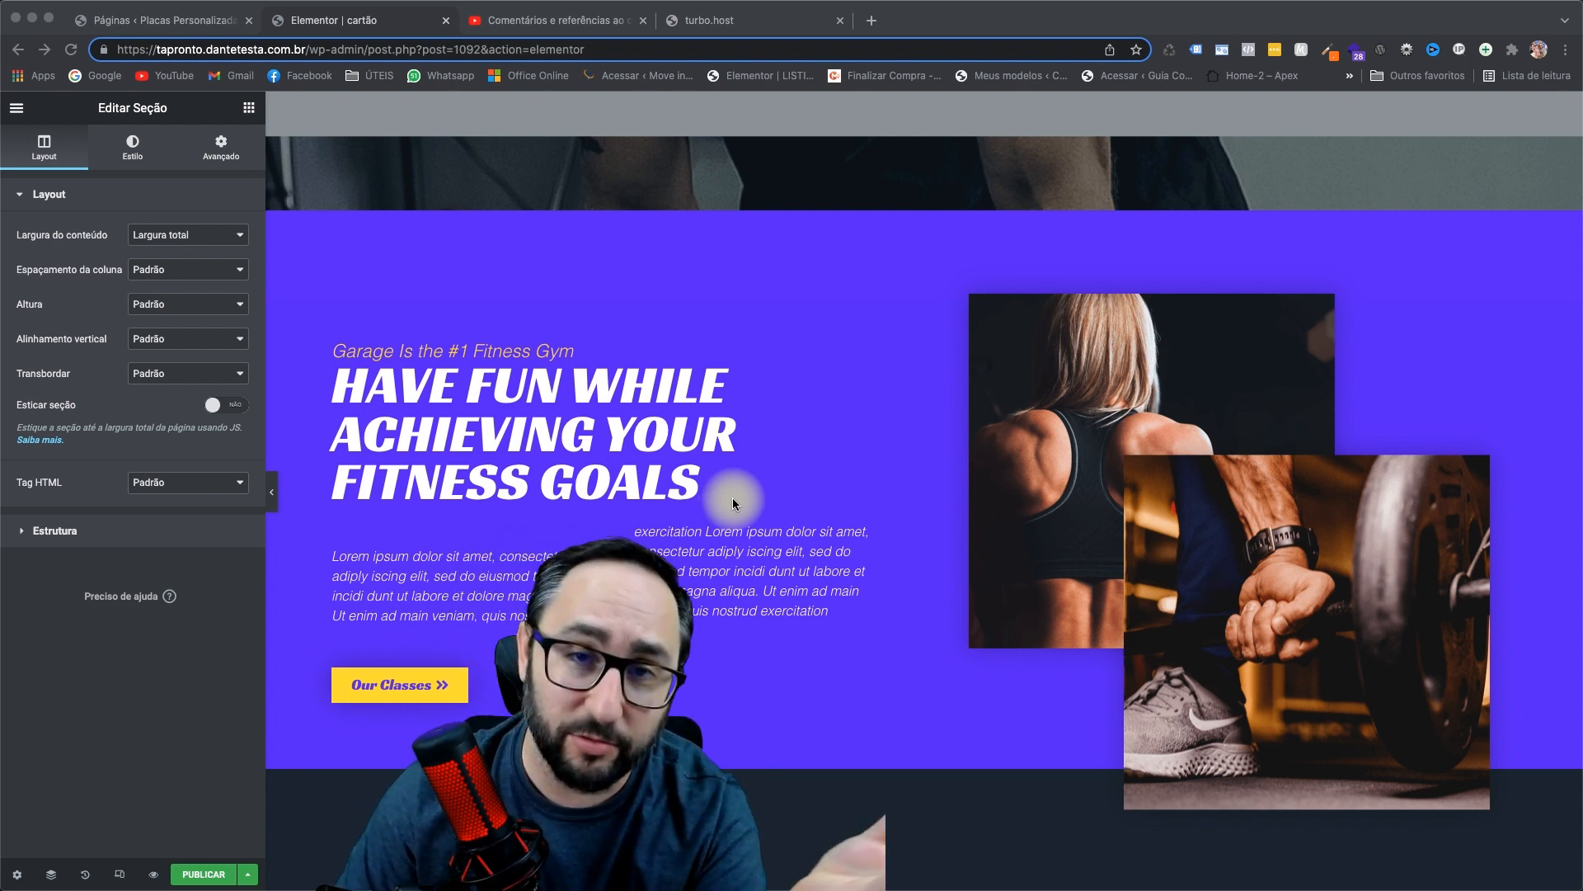
scroll(973, 501, down, 1)
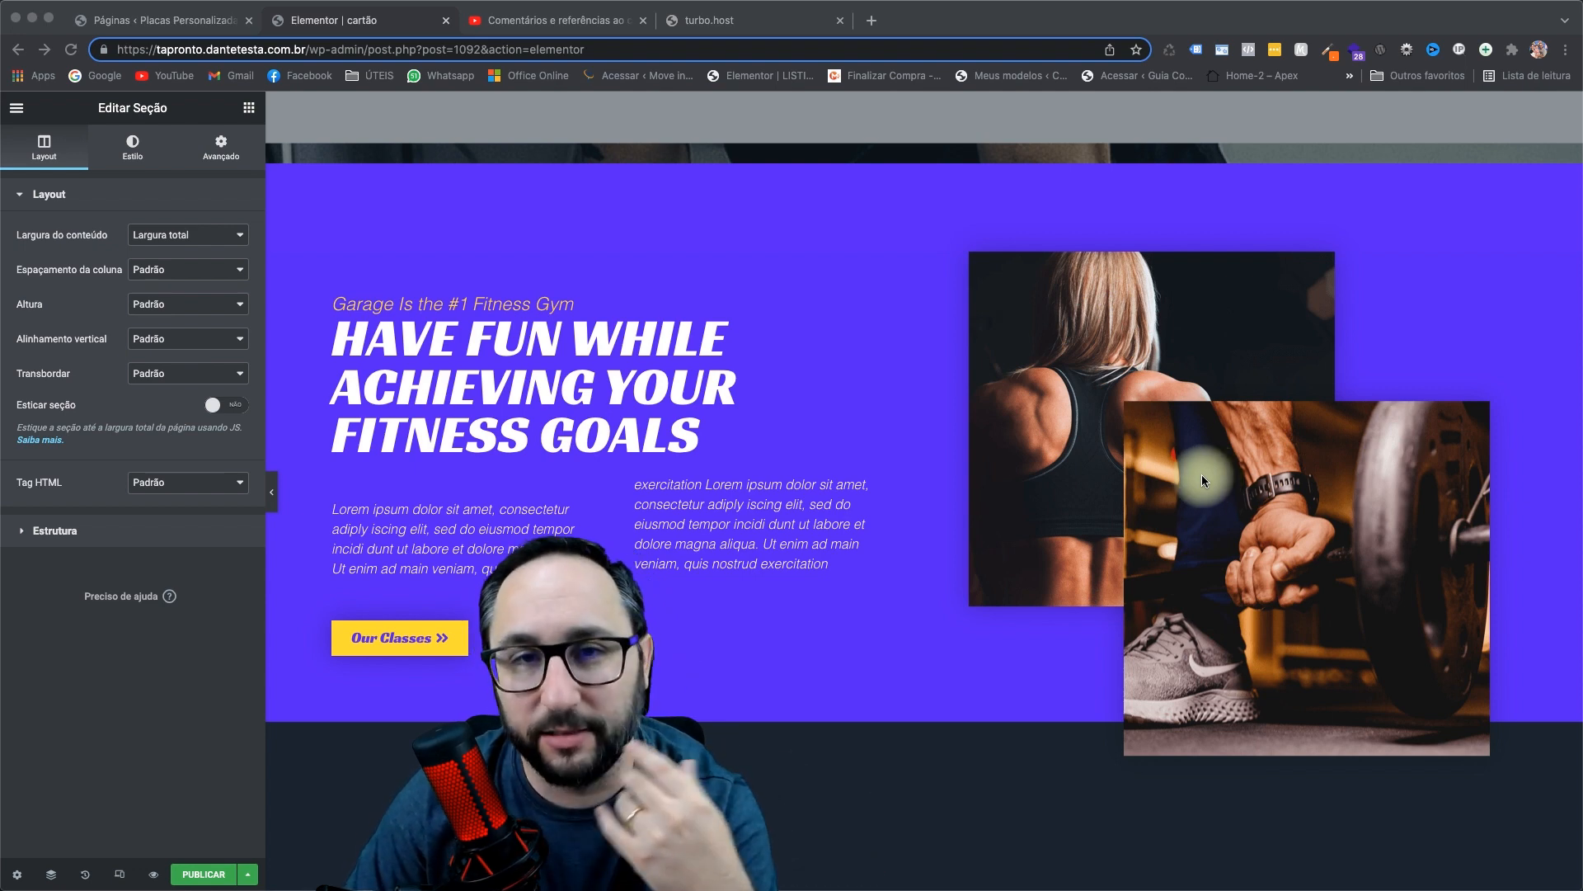
scroll(1062, 506, down, 1)
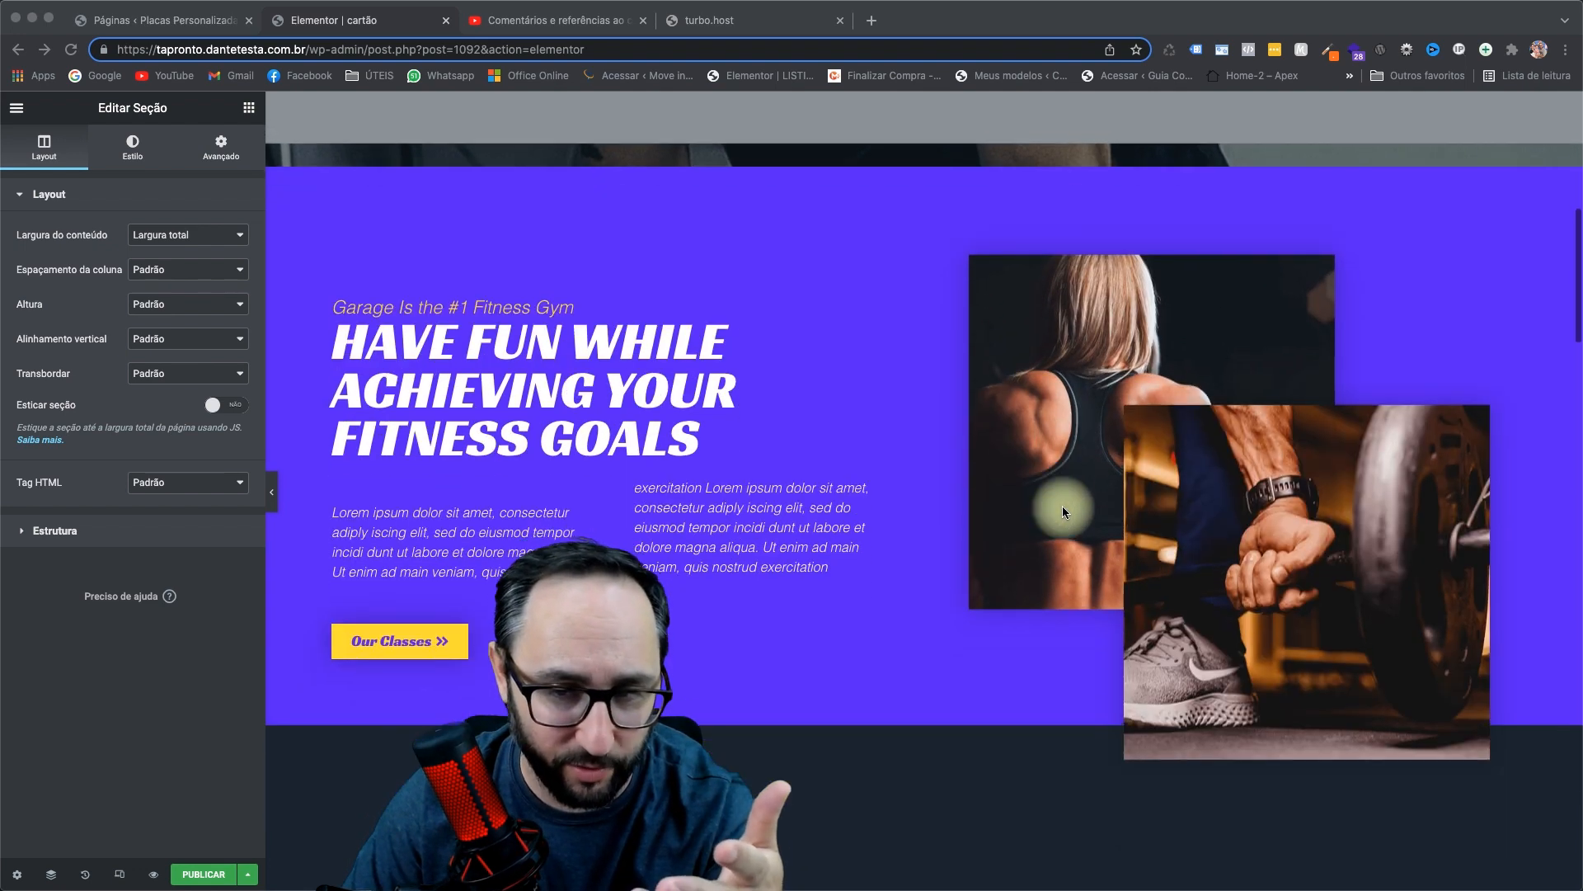
scroll(1062, 512, up, 2)
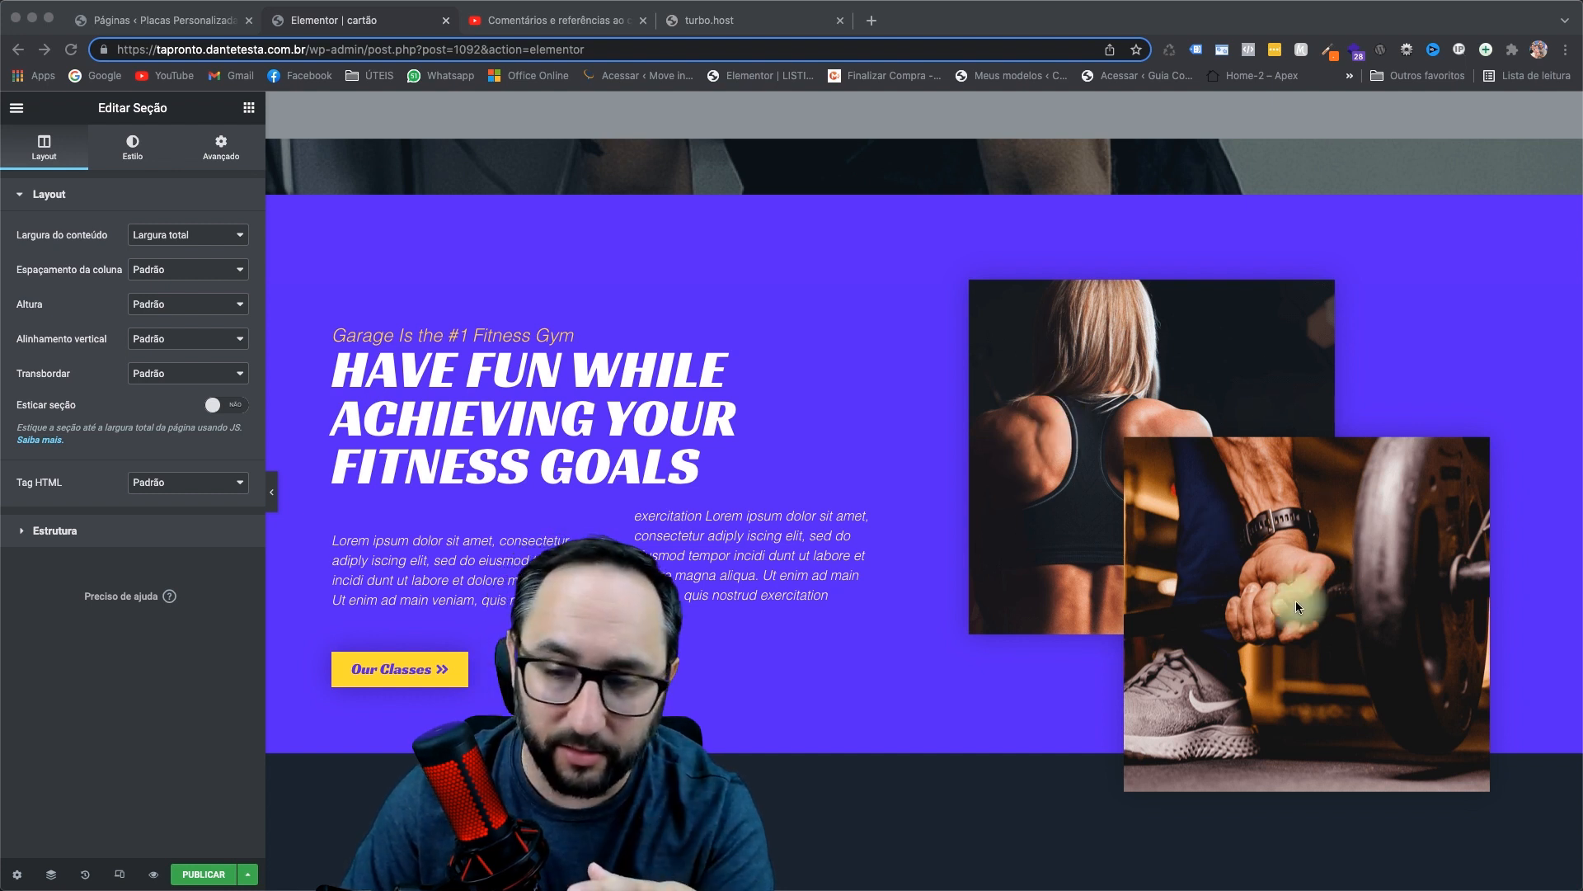
scroll(976, 531, down, 5)
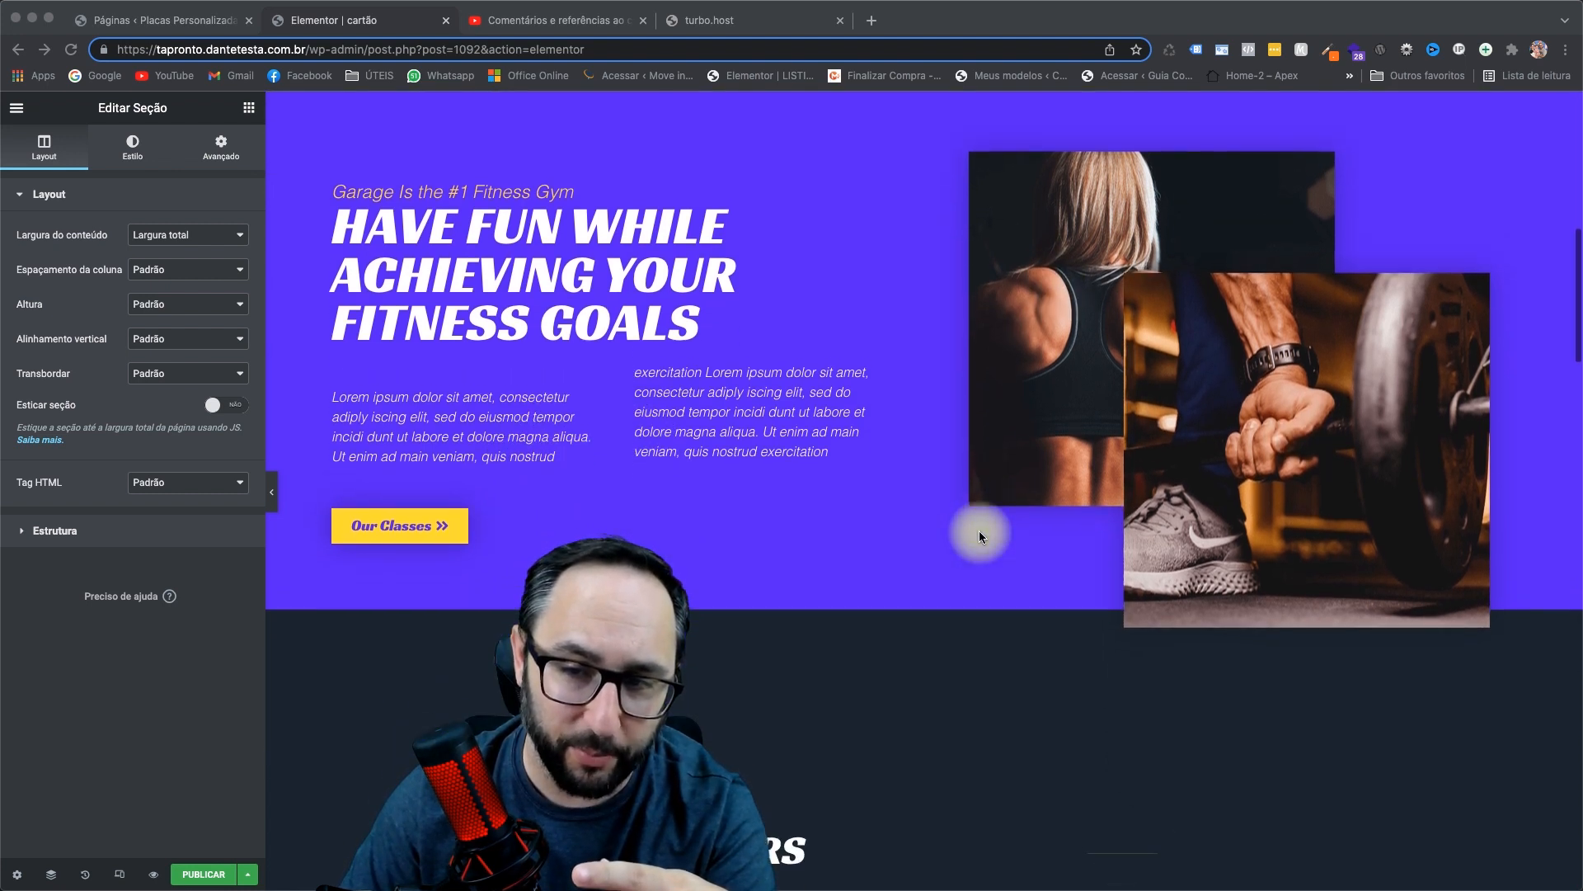
scroll(980, 536, up, 4)
- Open the advanced settings of the image of the woman's back and examine its Z-Index
click(1128, 360)
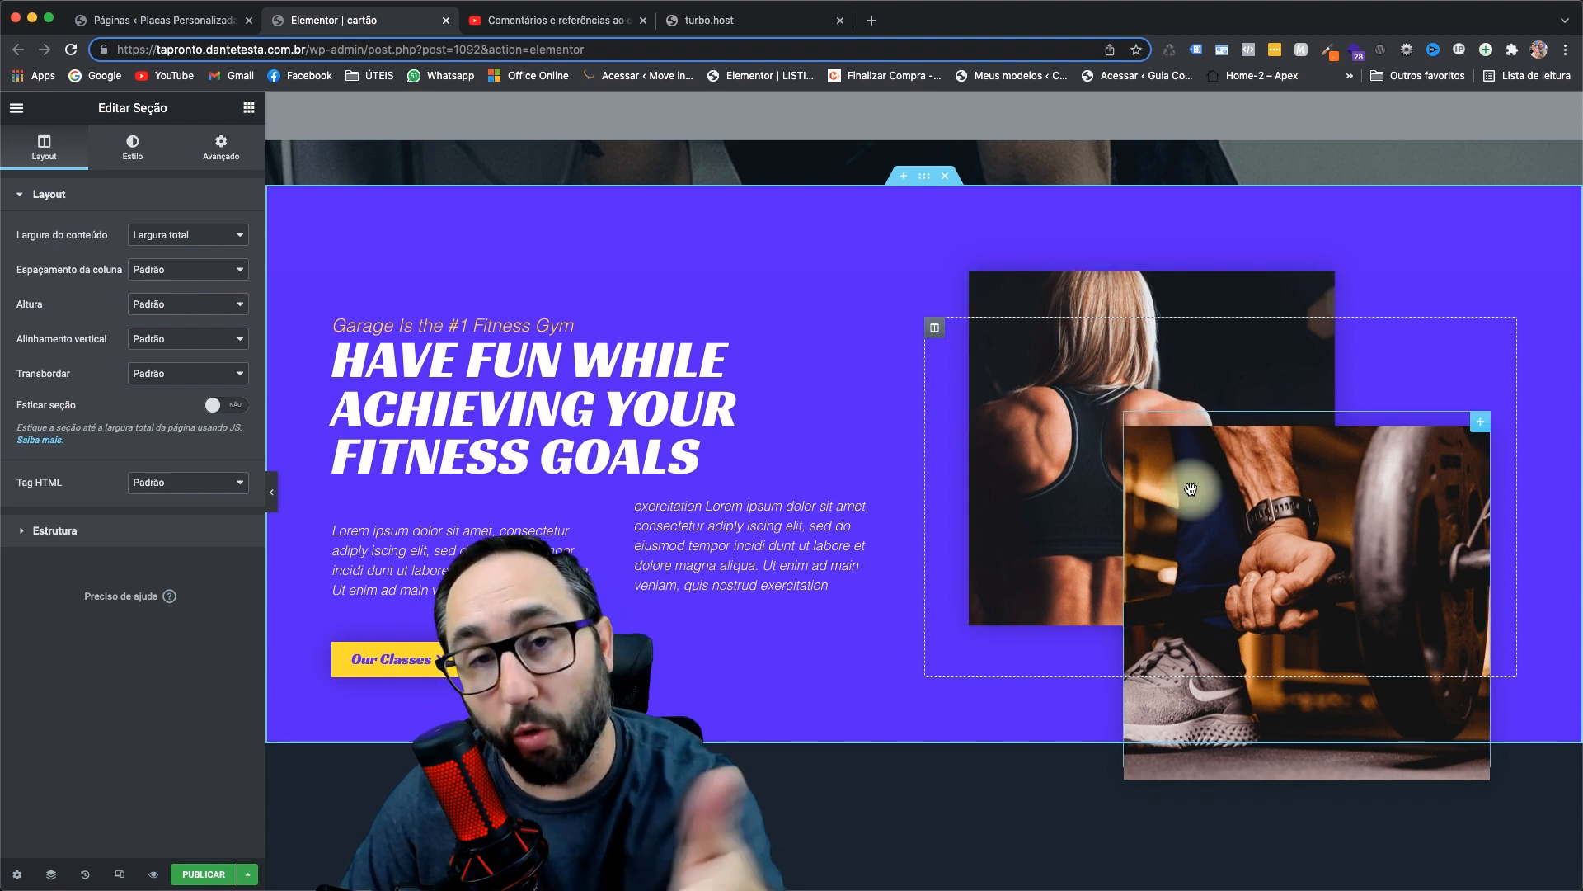
click(678, 404)
key(super+equal)
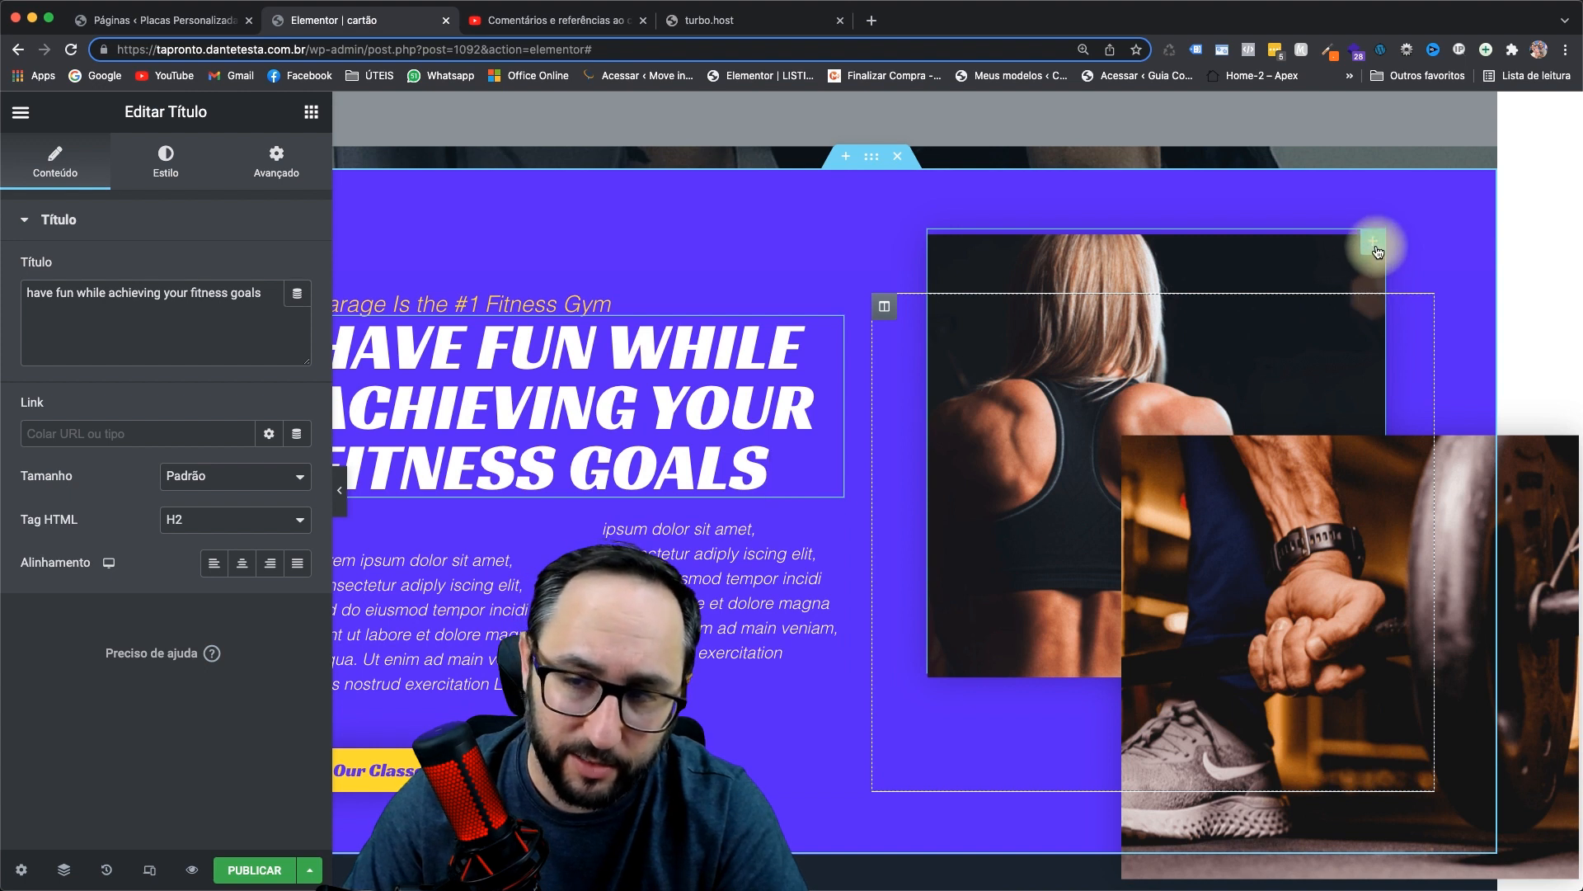
click(1373, 248)
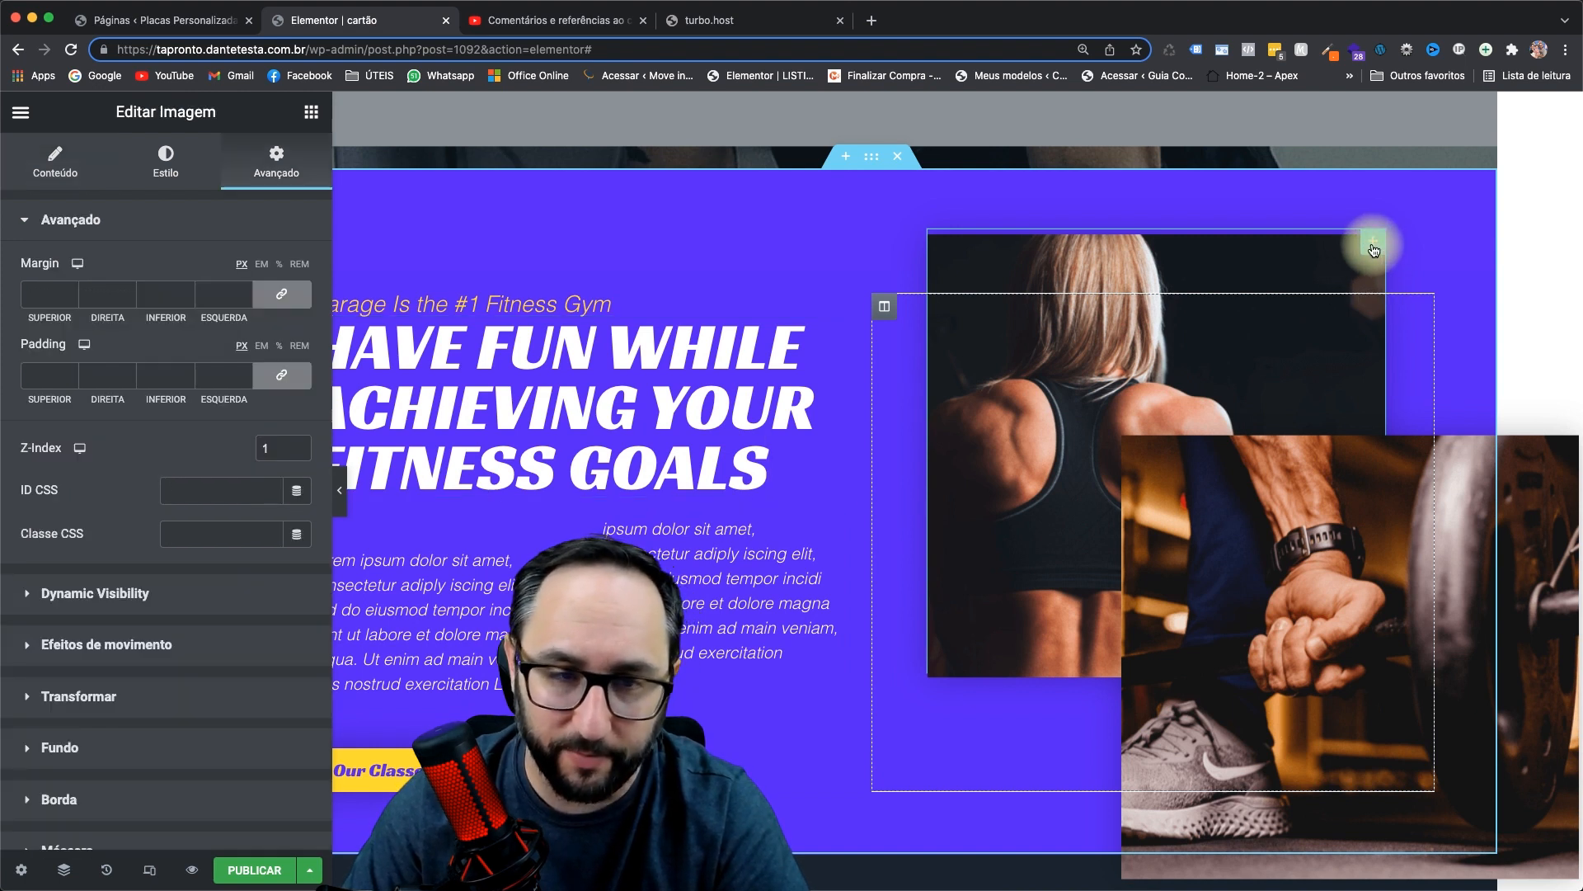
click(266, 165)
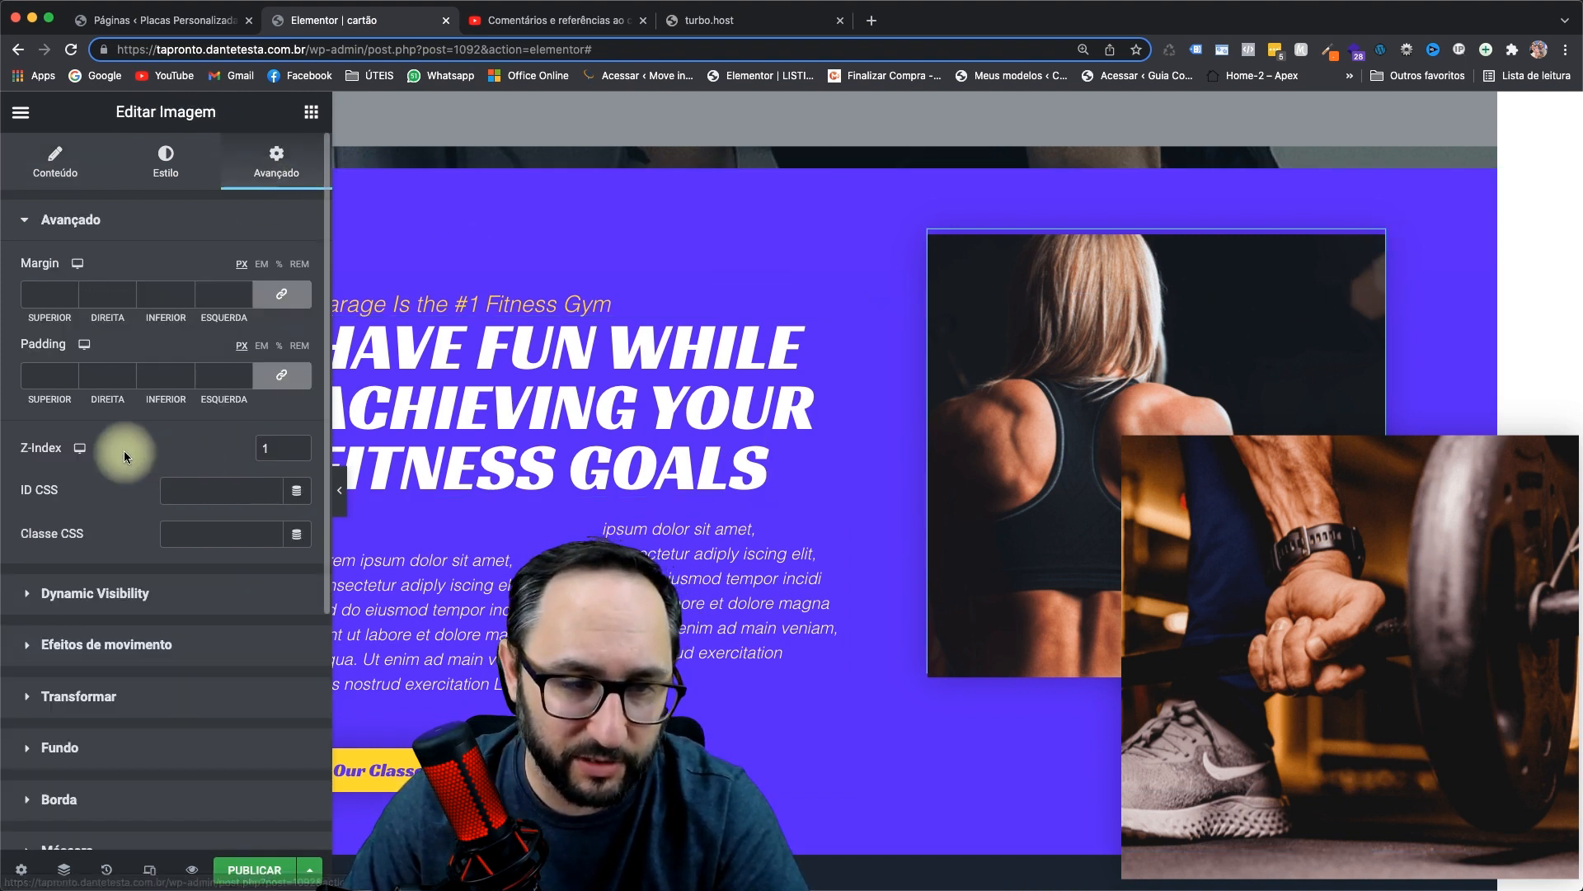
drag(17, 447, 181, 453)
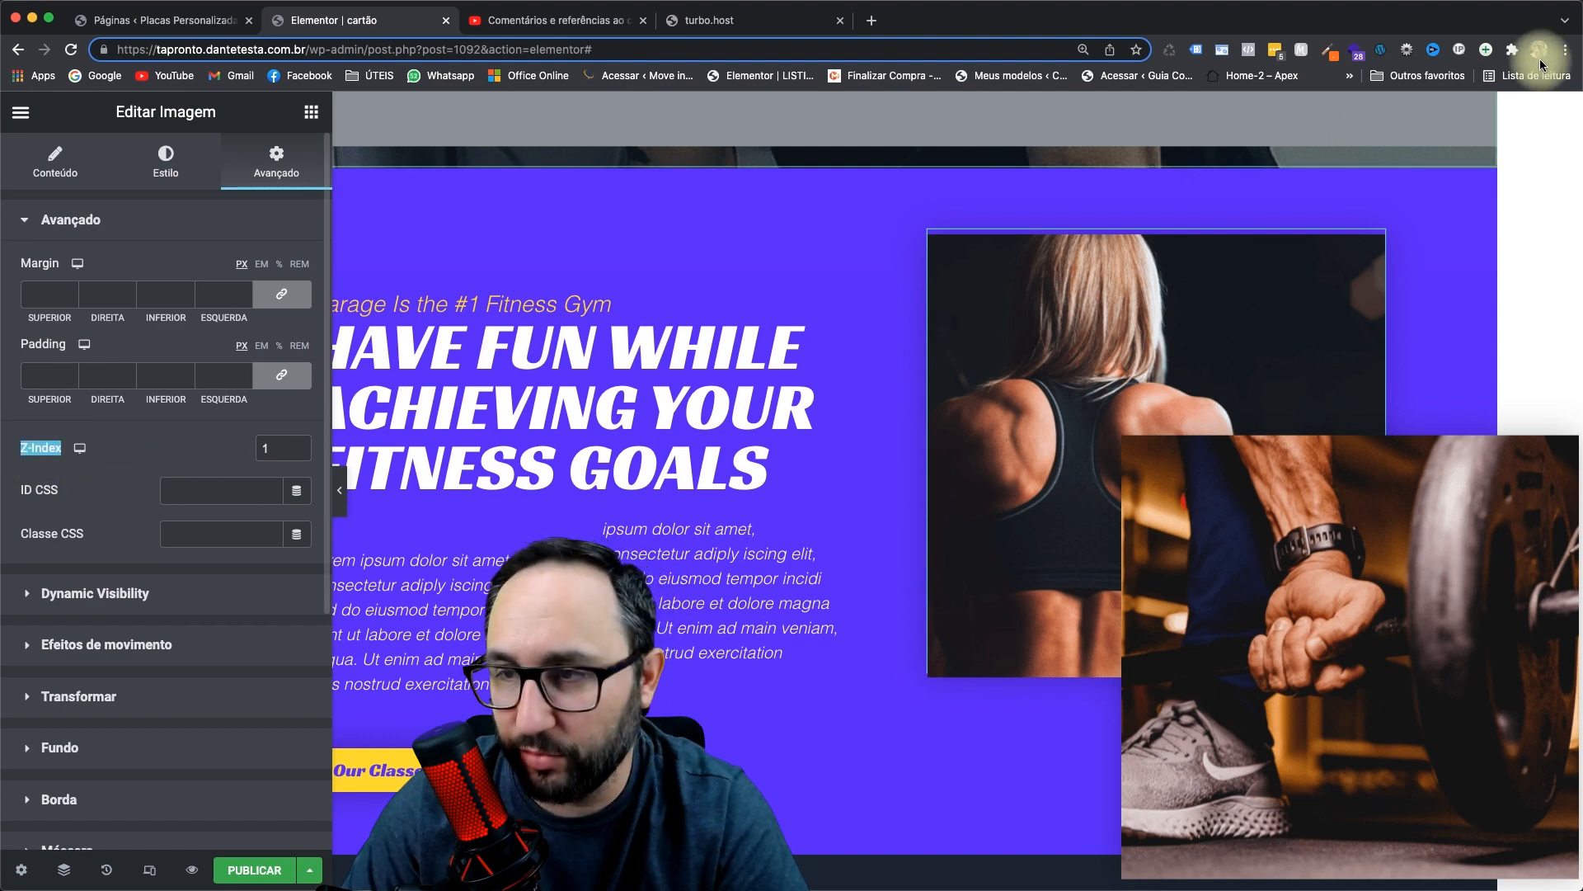
- Enlarge the editor view and select the barbell image to compare its Z-Index with the other photo's
click(1565, 50)
click(1515, 231)
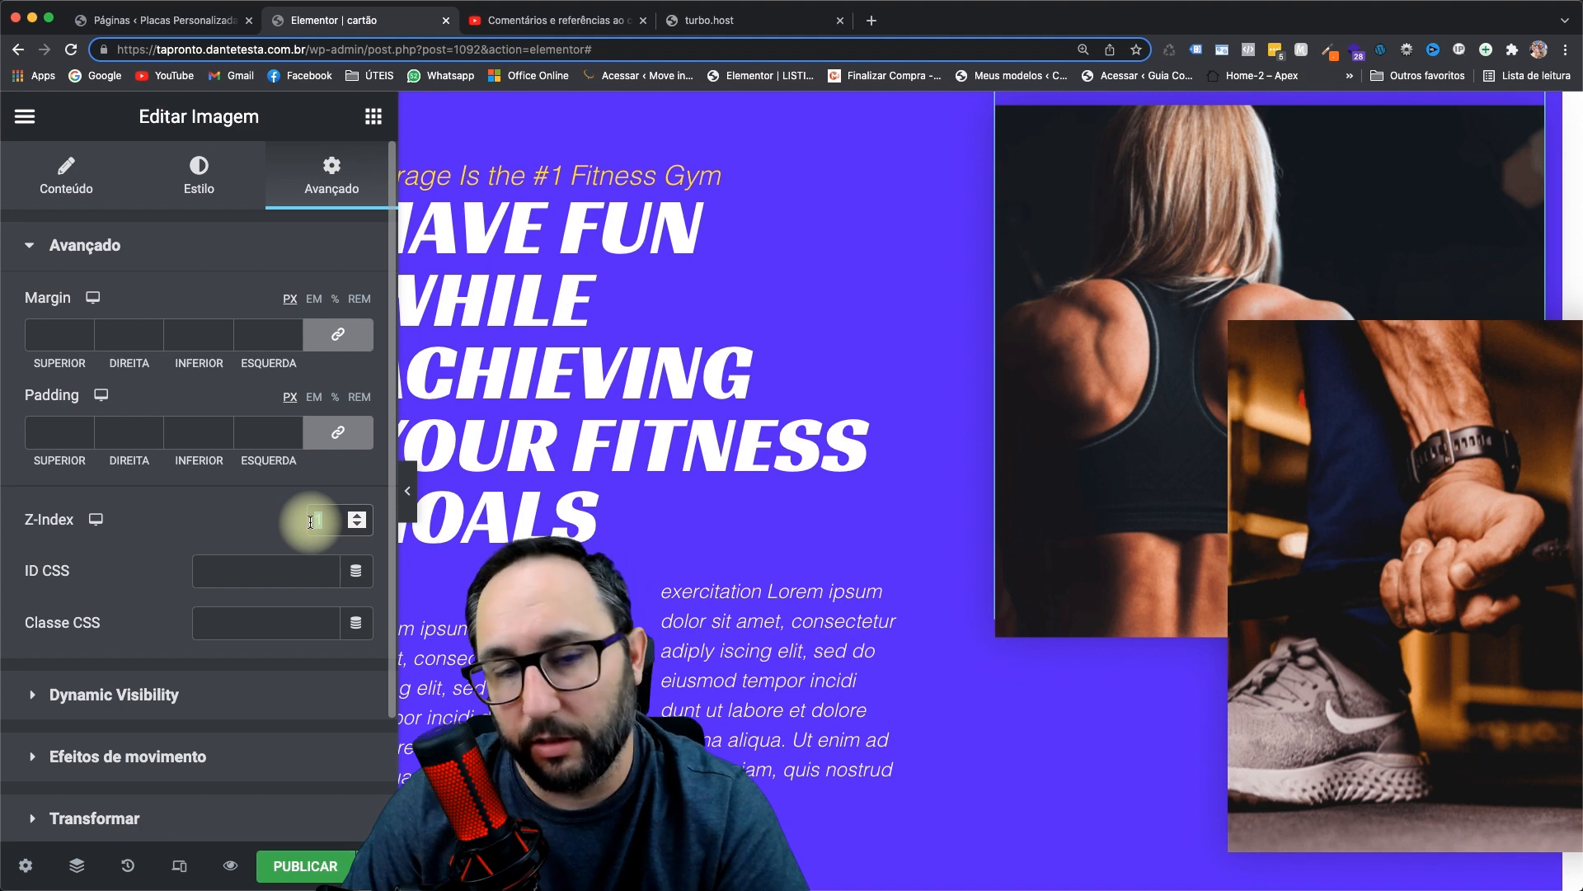
text(2)
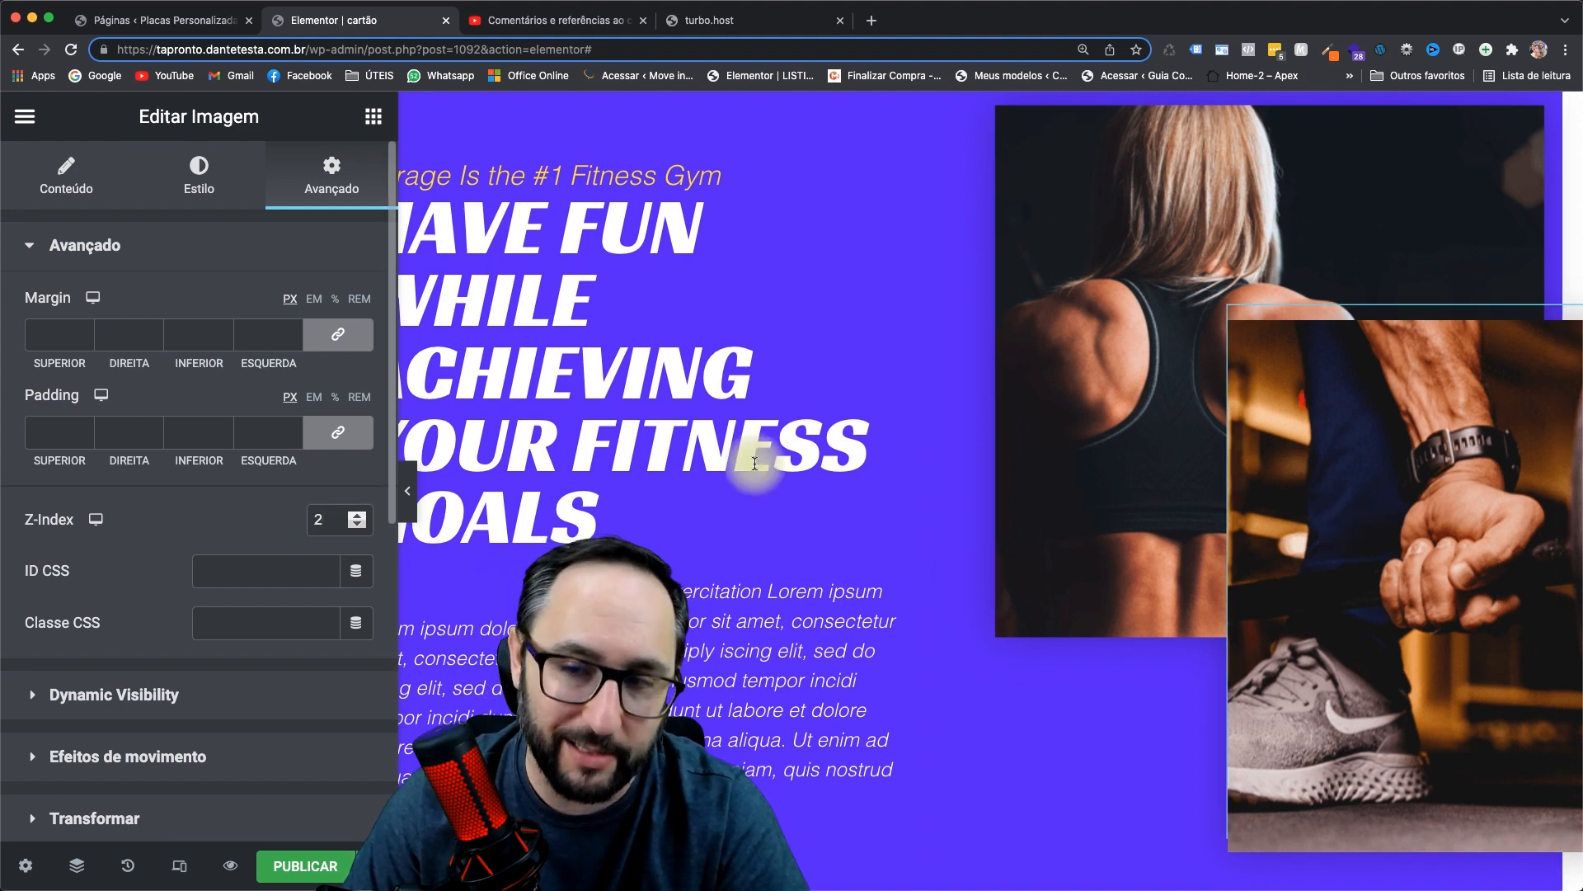
scroll(1254, 477, up, 1)
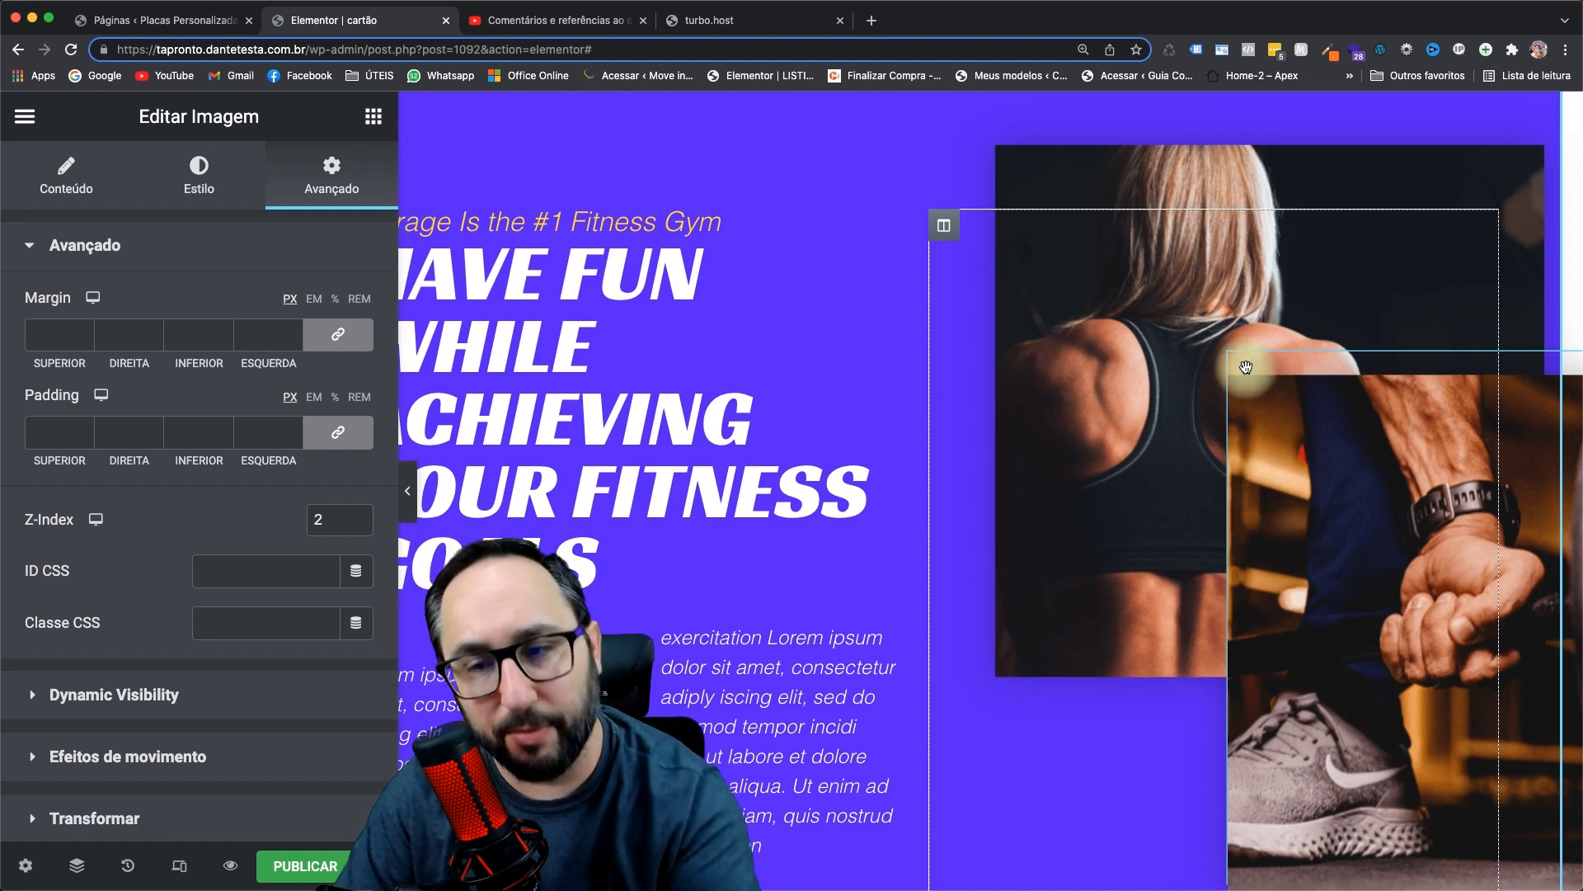
- Lower the barbell image's Z-Index to 0 to put it behind the woman's photo, and restore it to 2
click(358, 524)
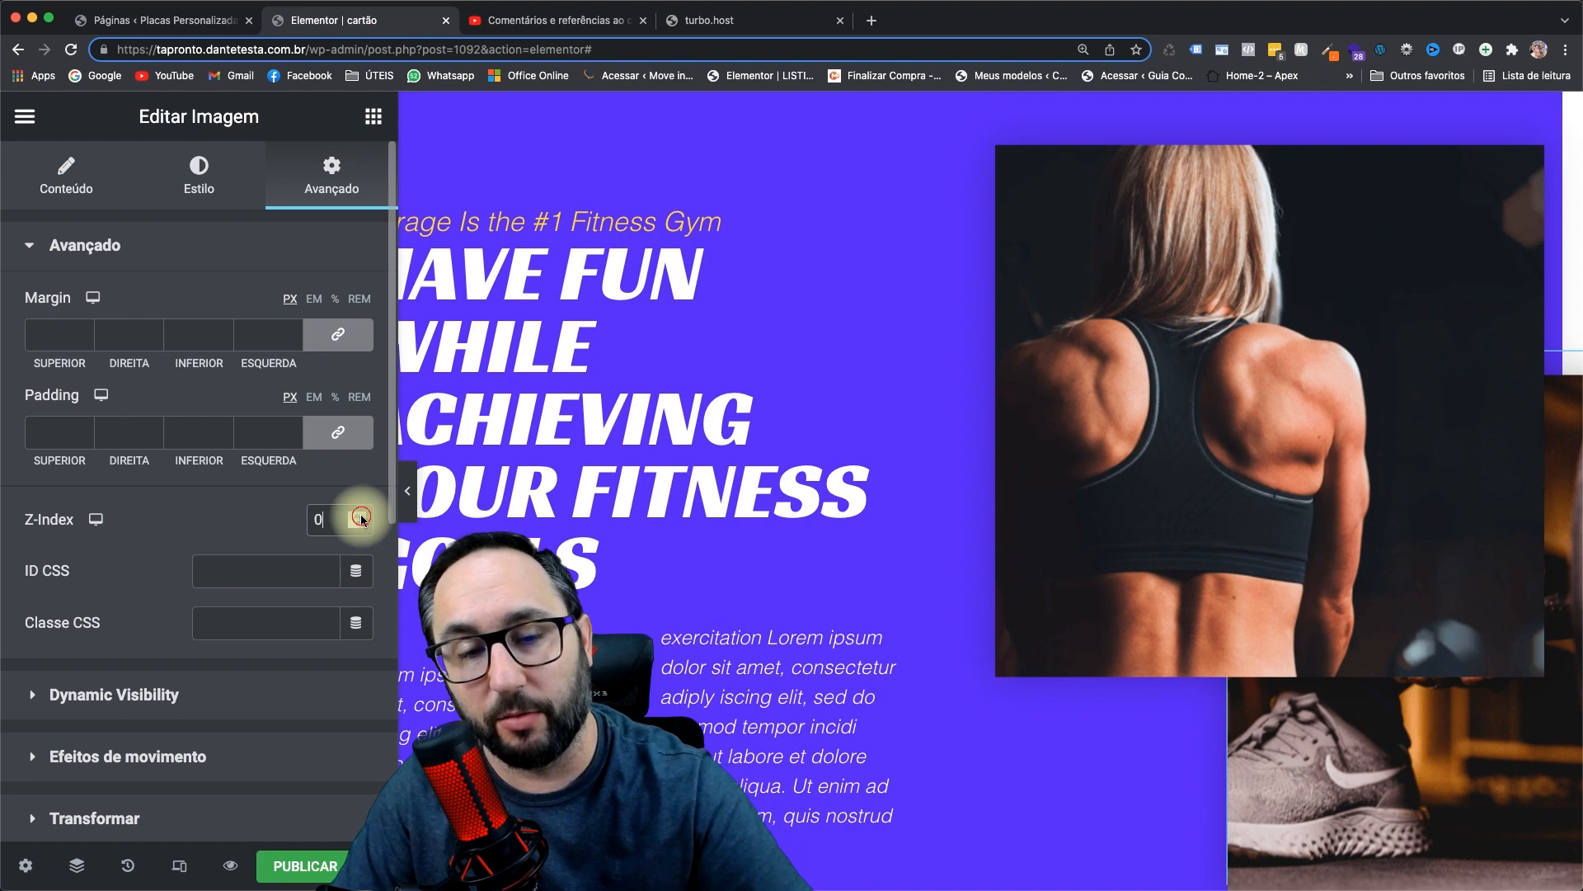
click(359, 514)
click(361, 515)
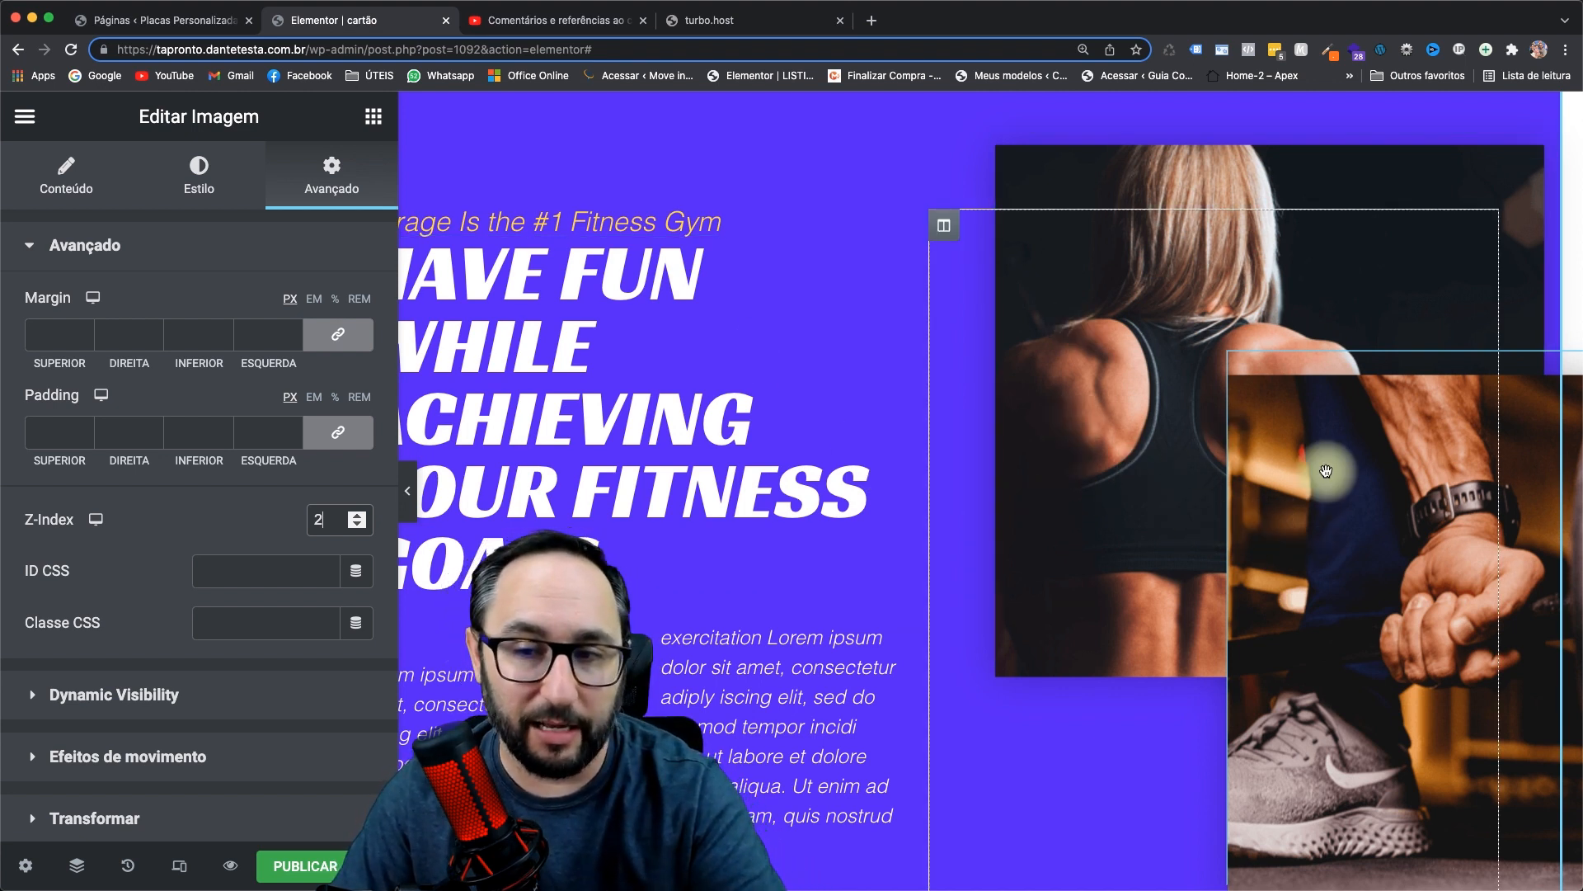
- Look through the barbell image's advanced settings and open its positioning options (Posicionamento)
drag(7, 520, 65, 525)
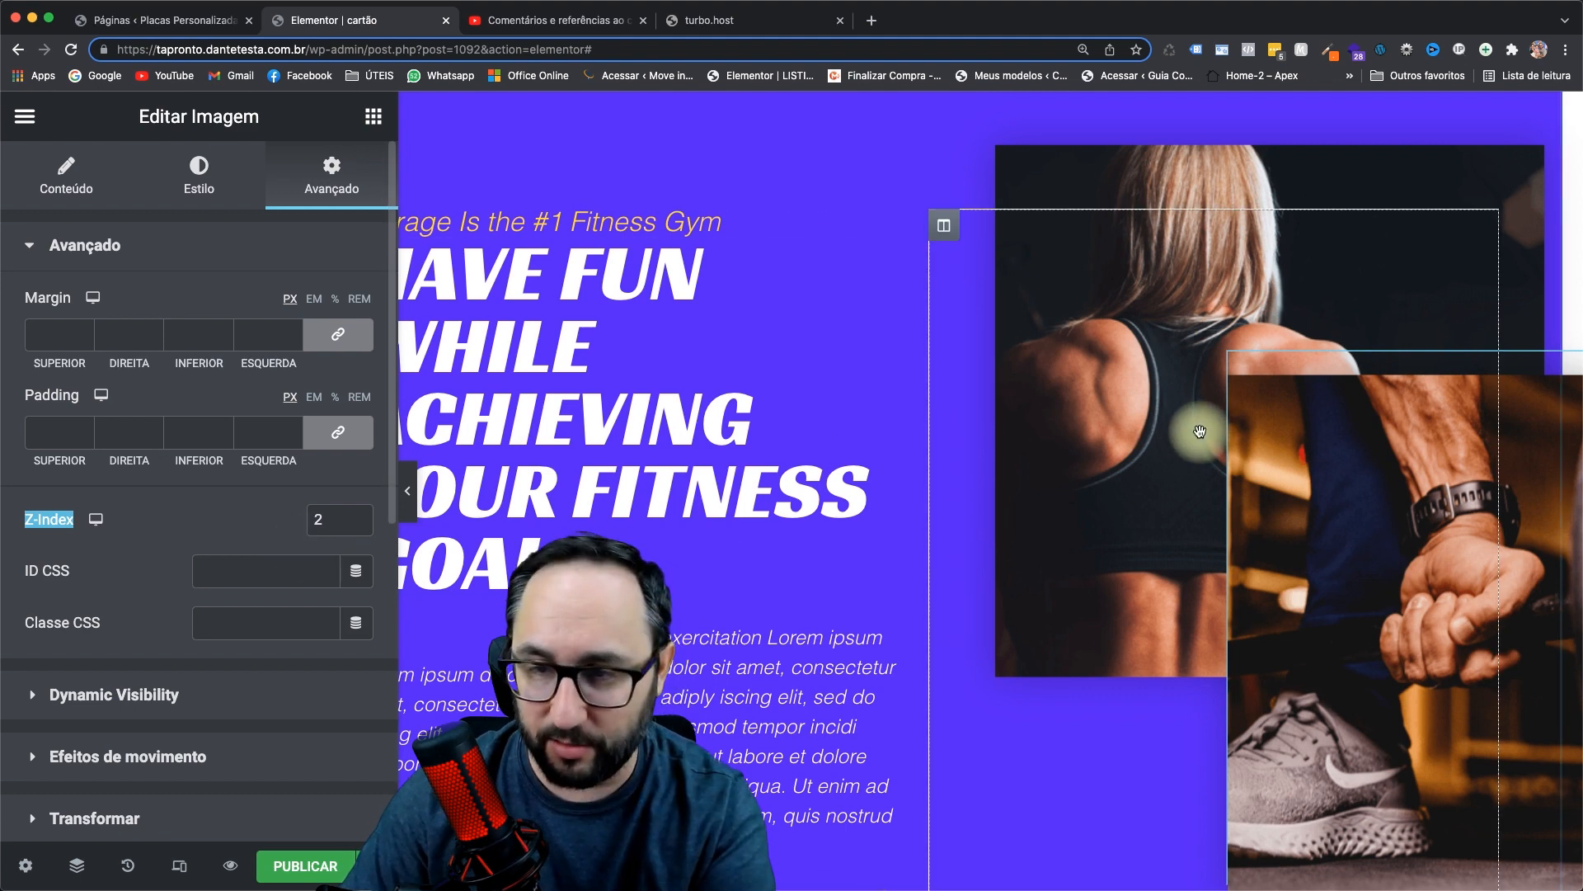
scroll(1107, 471, right, 3)
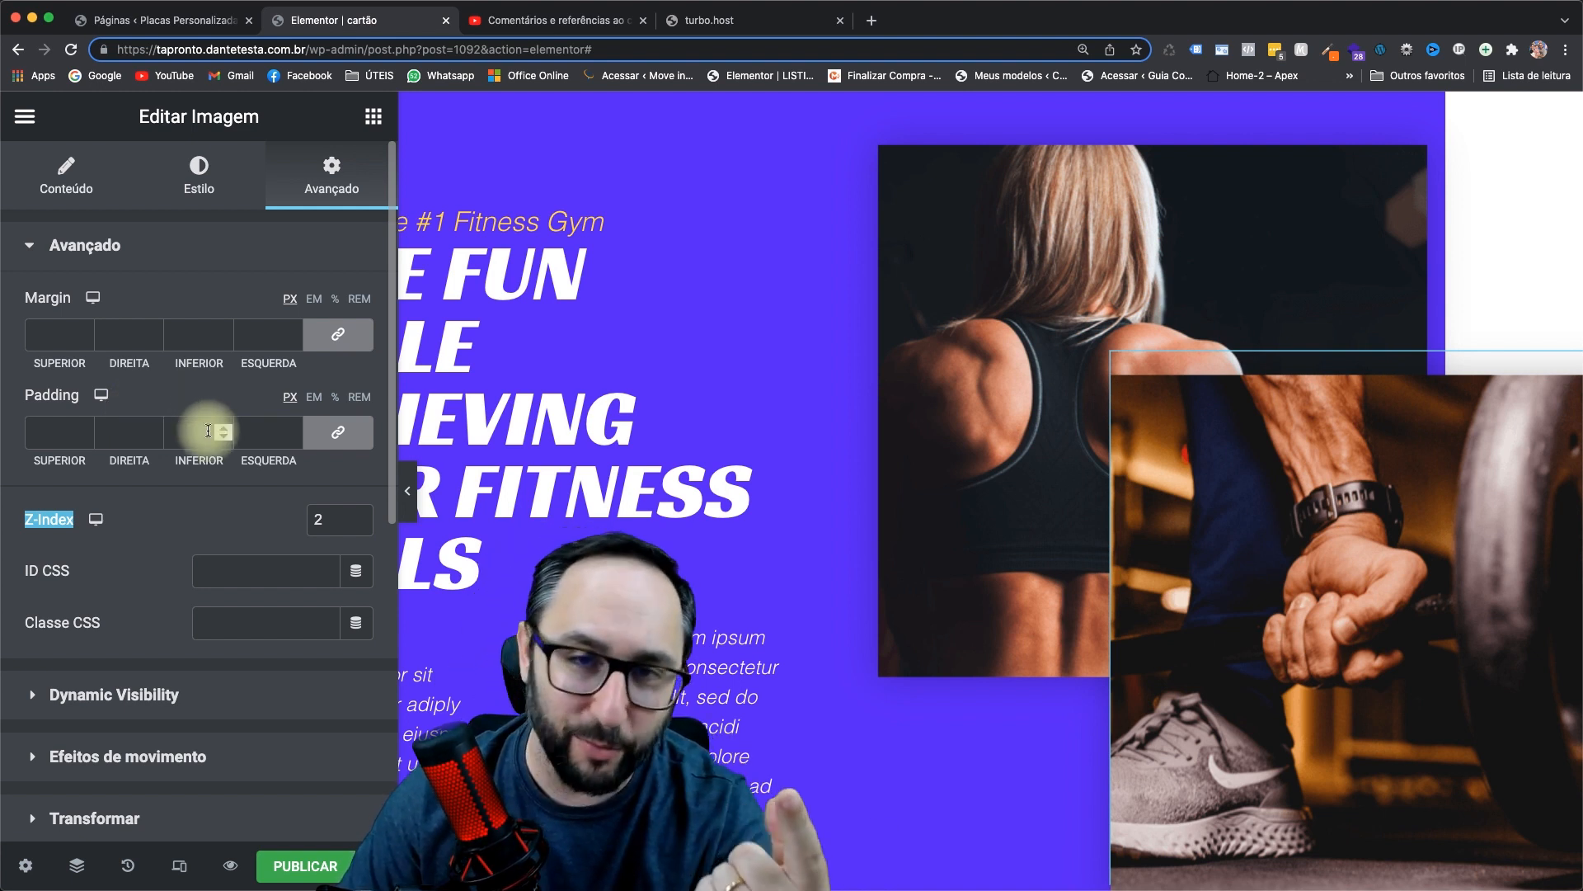
scroll(196, 497, down, 1)
scroll(195, 495, down, 10)
scroll(201, 494, up, 10)
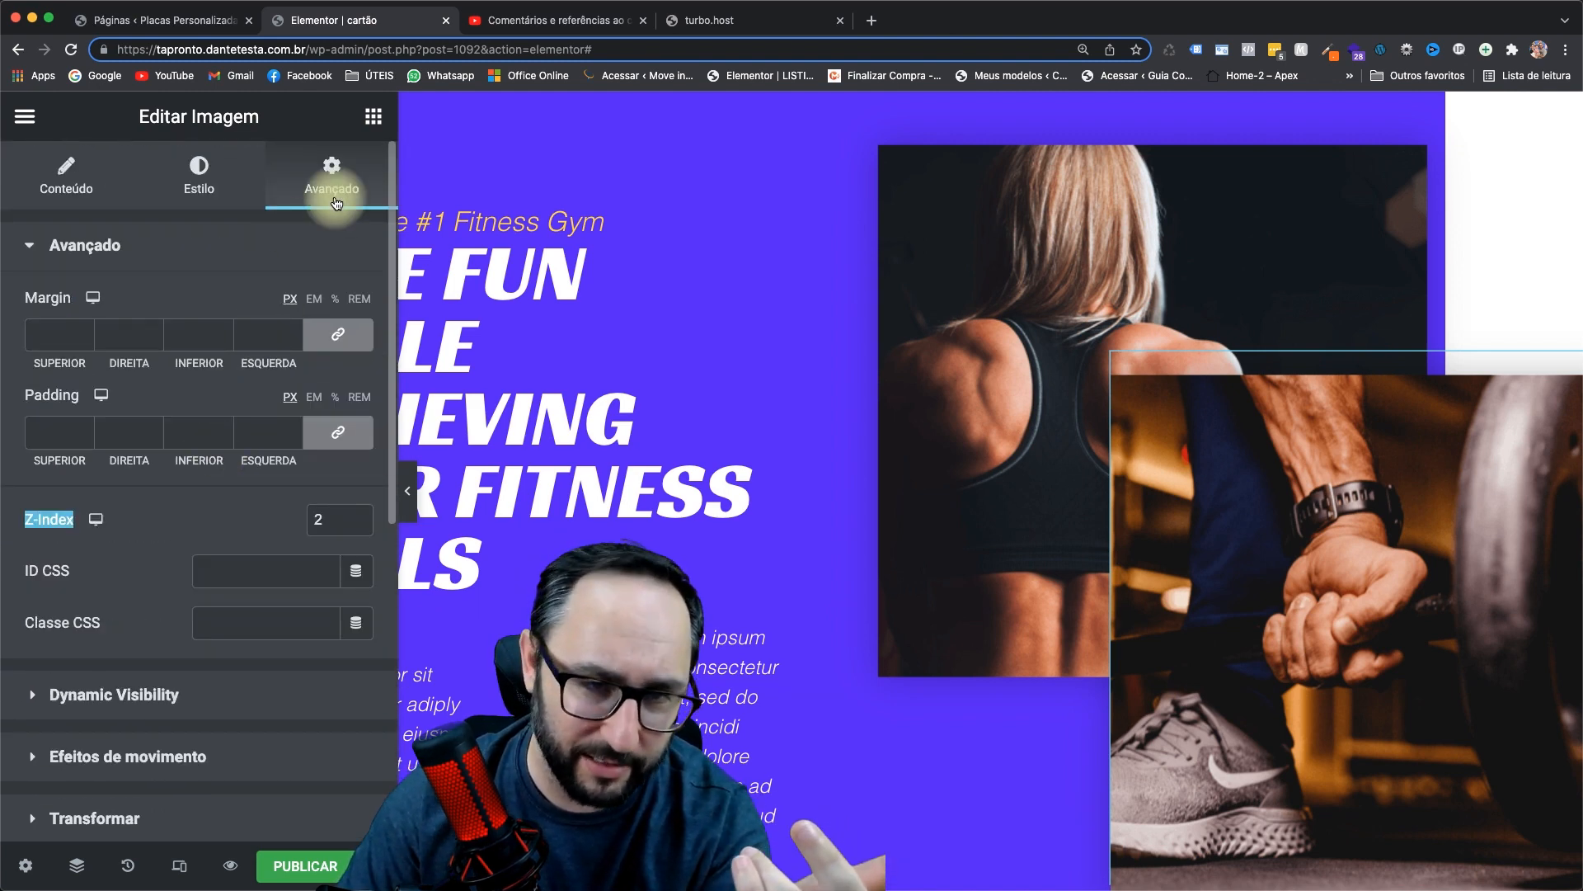
scroll(283, 530, down, 7)
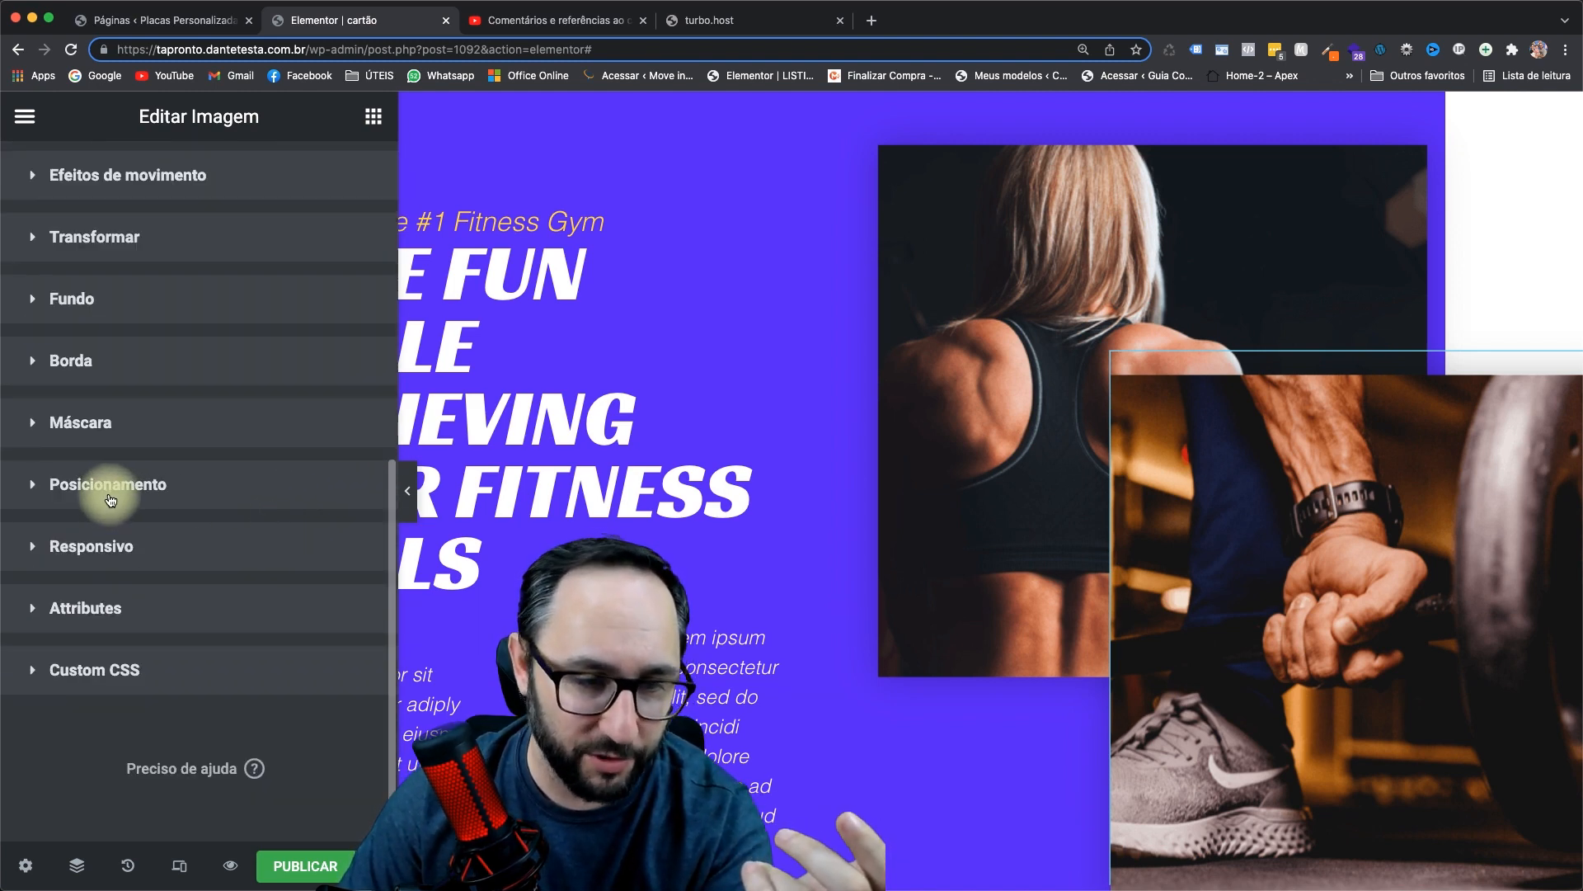
click(110, 499)
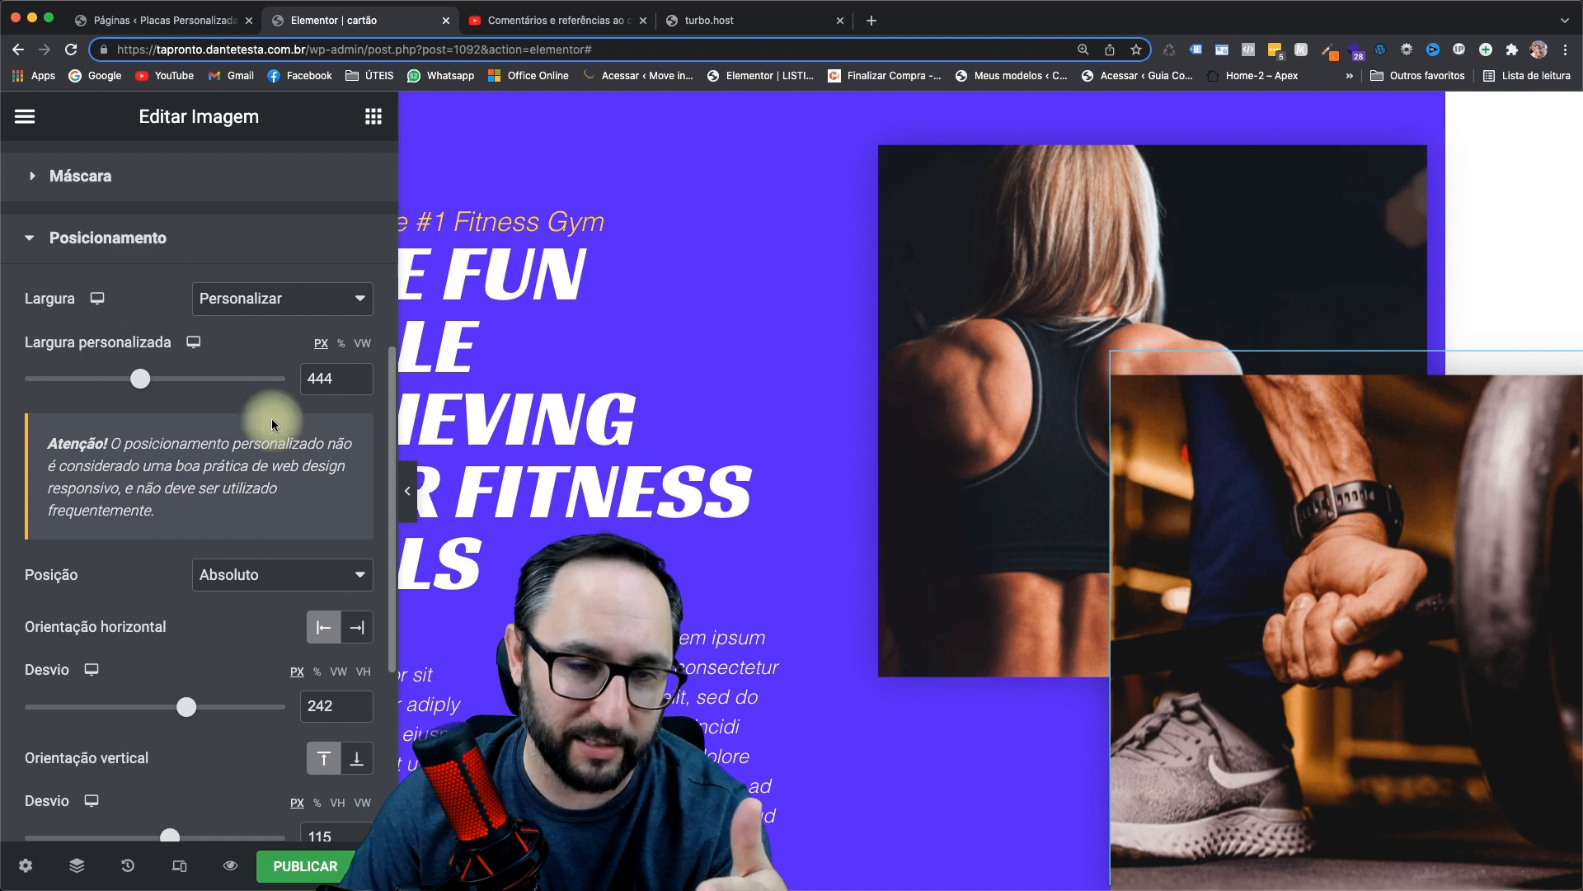
- Examine the barbell image's position setting and the available width options, keeping the width on Personalizar
scroll(277, 495, down, 1)
drag(26, 479, 71, 483)
scroll(78, 477, up, 1)
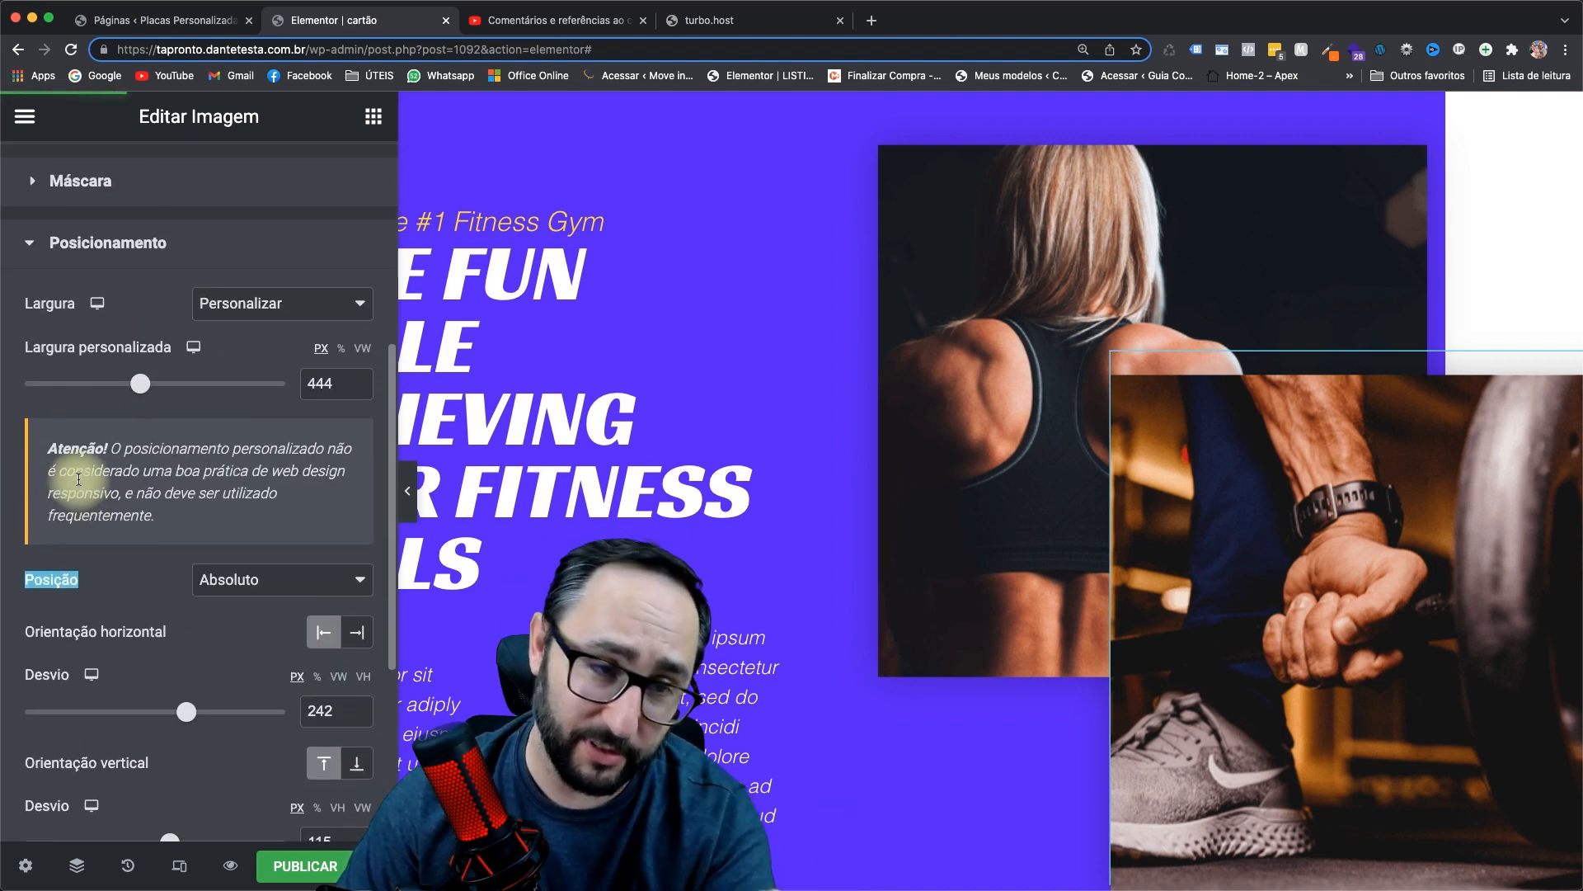
drag(27, 303, 219, 308)
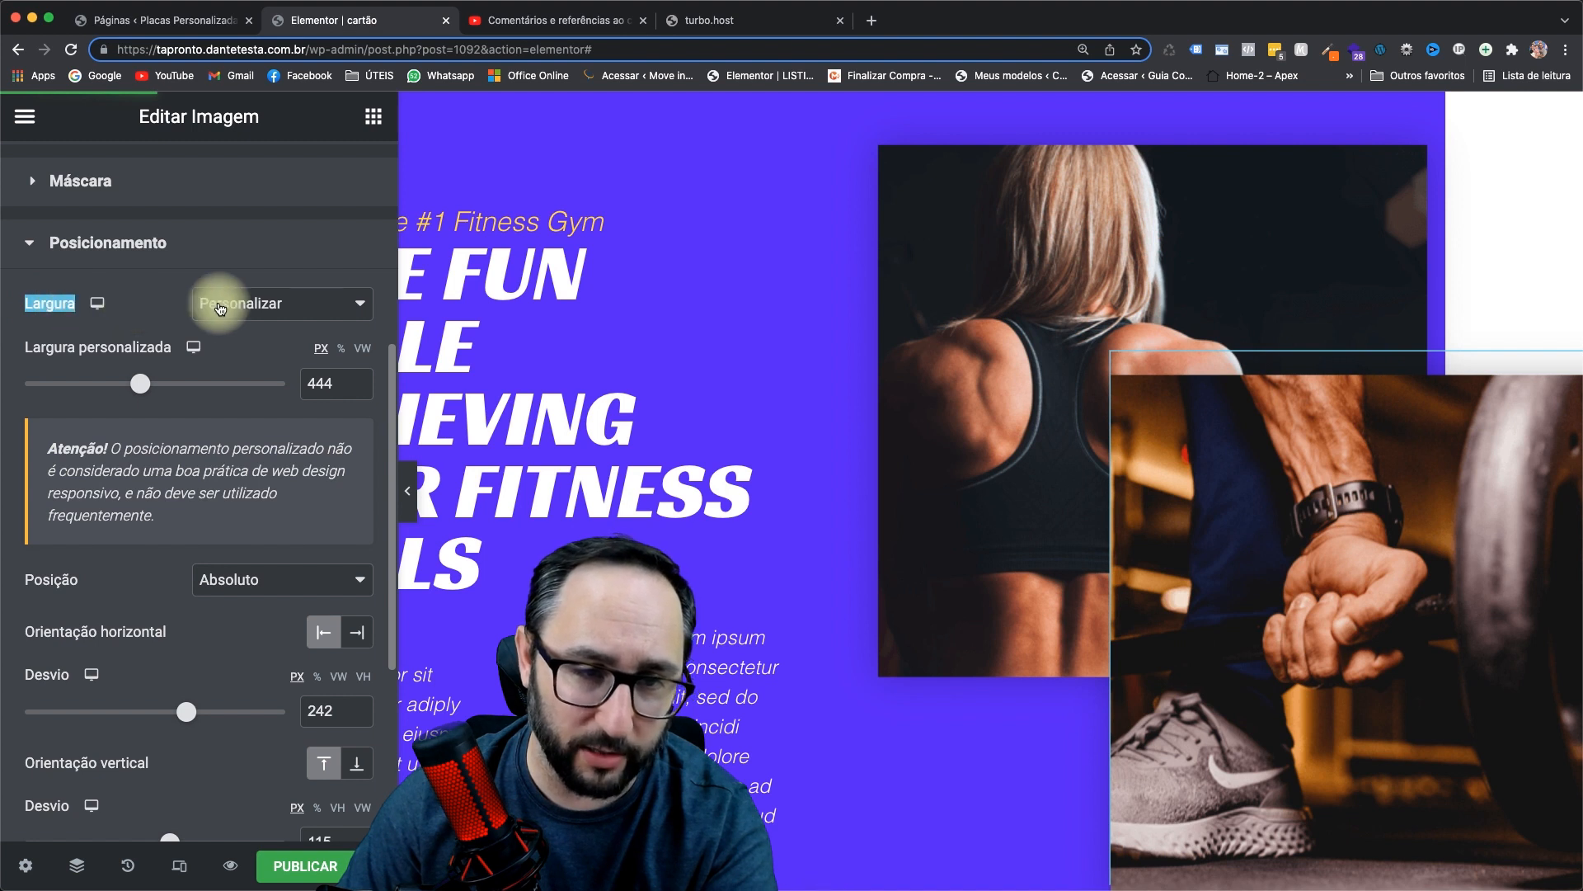
click(272, 312)
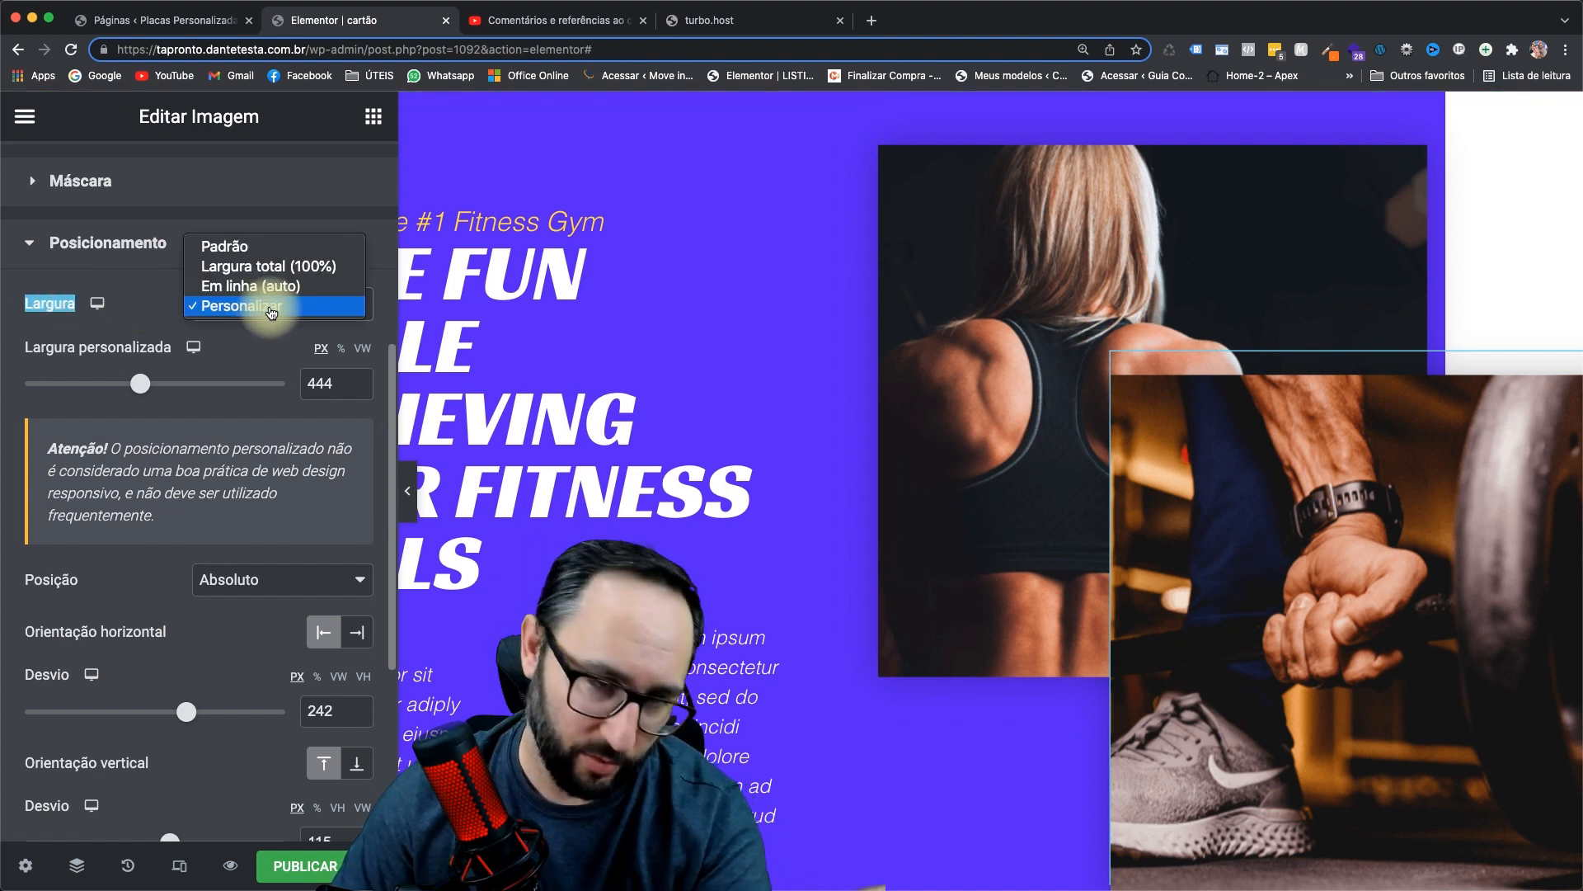
click(298, 365)
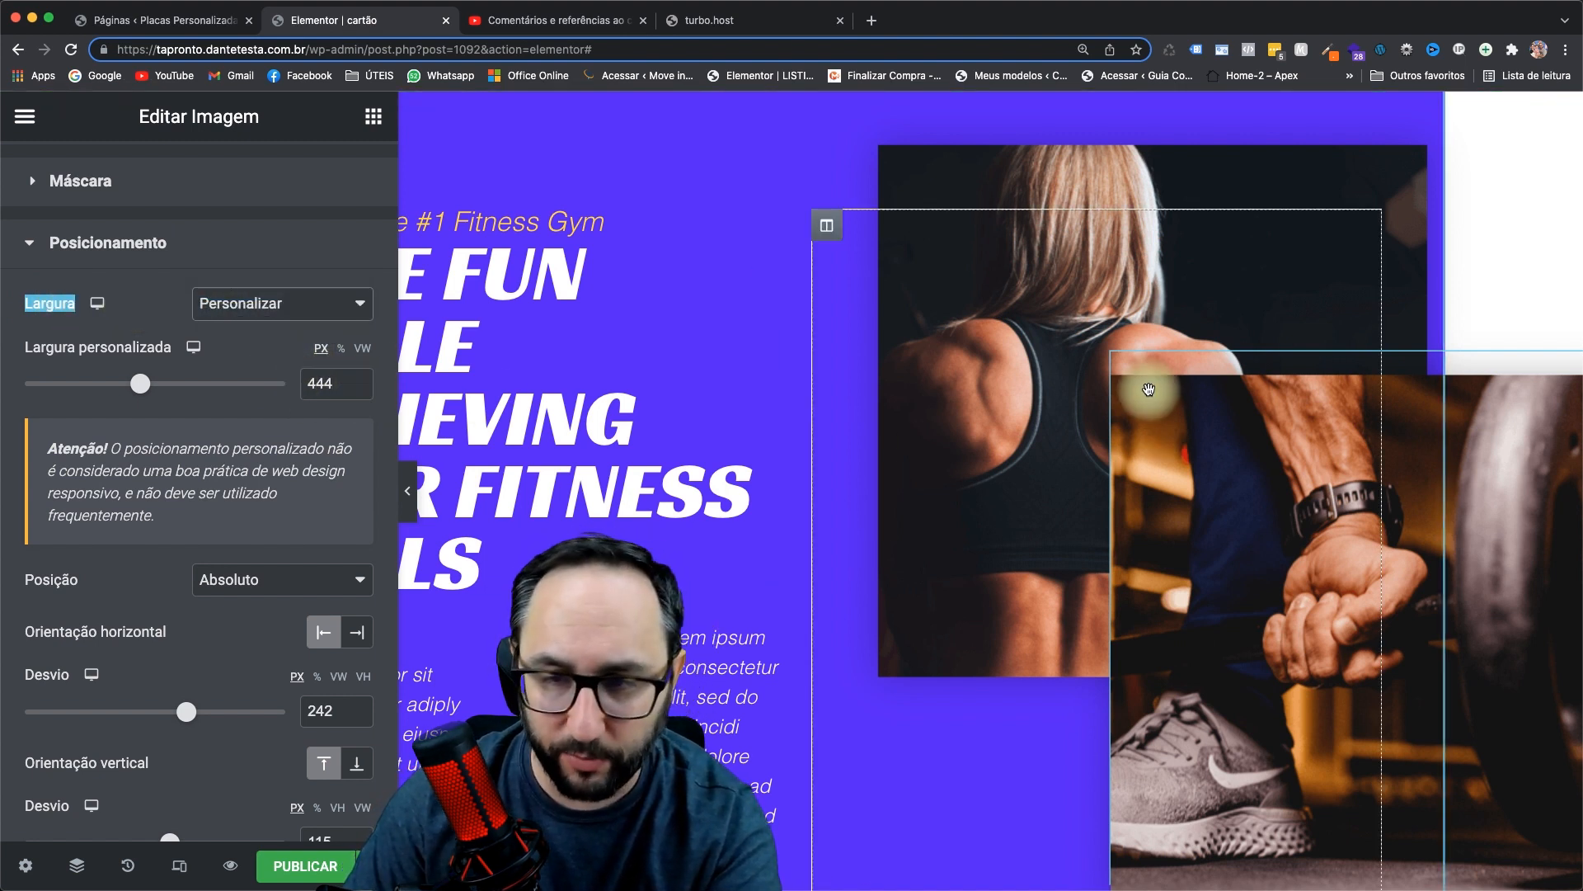
- Move the barbell image over the heading text and set its position to Padrão
drag(1213, 467, 724, 388)
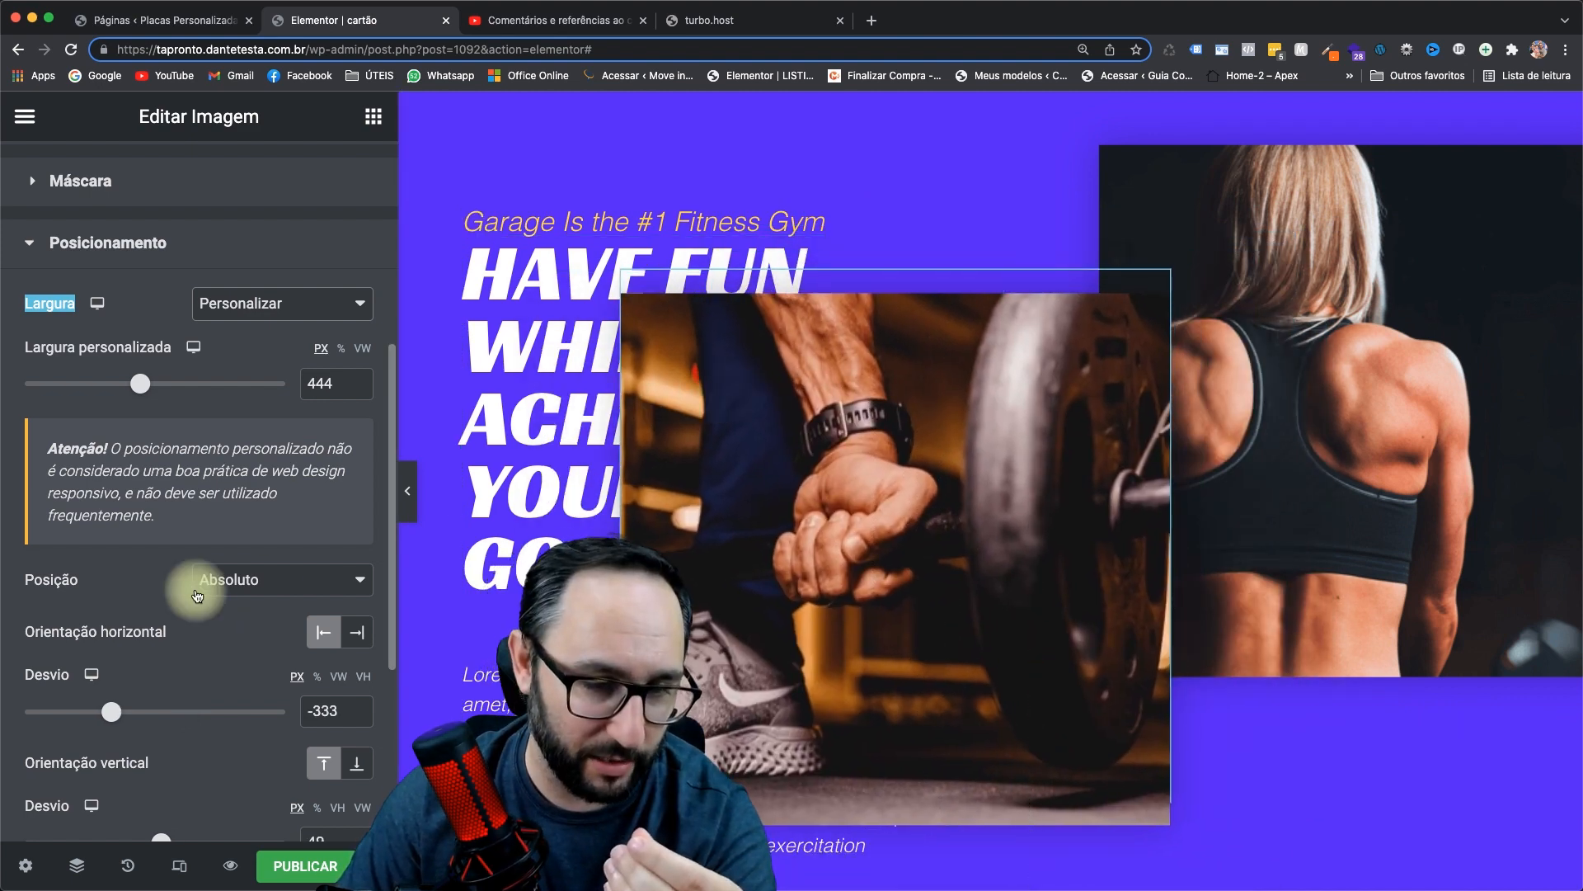
click(222, 582)
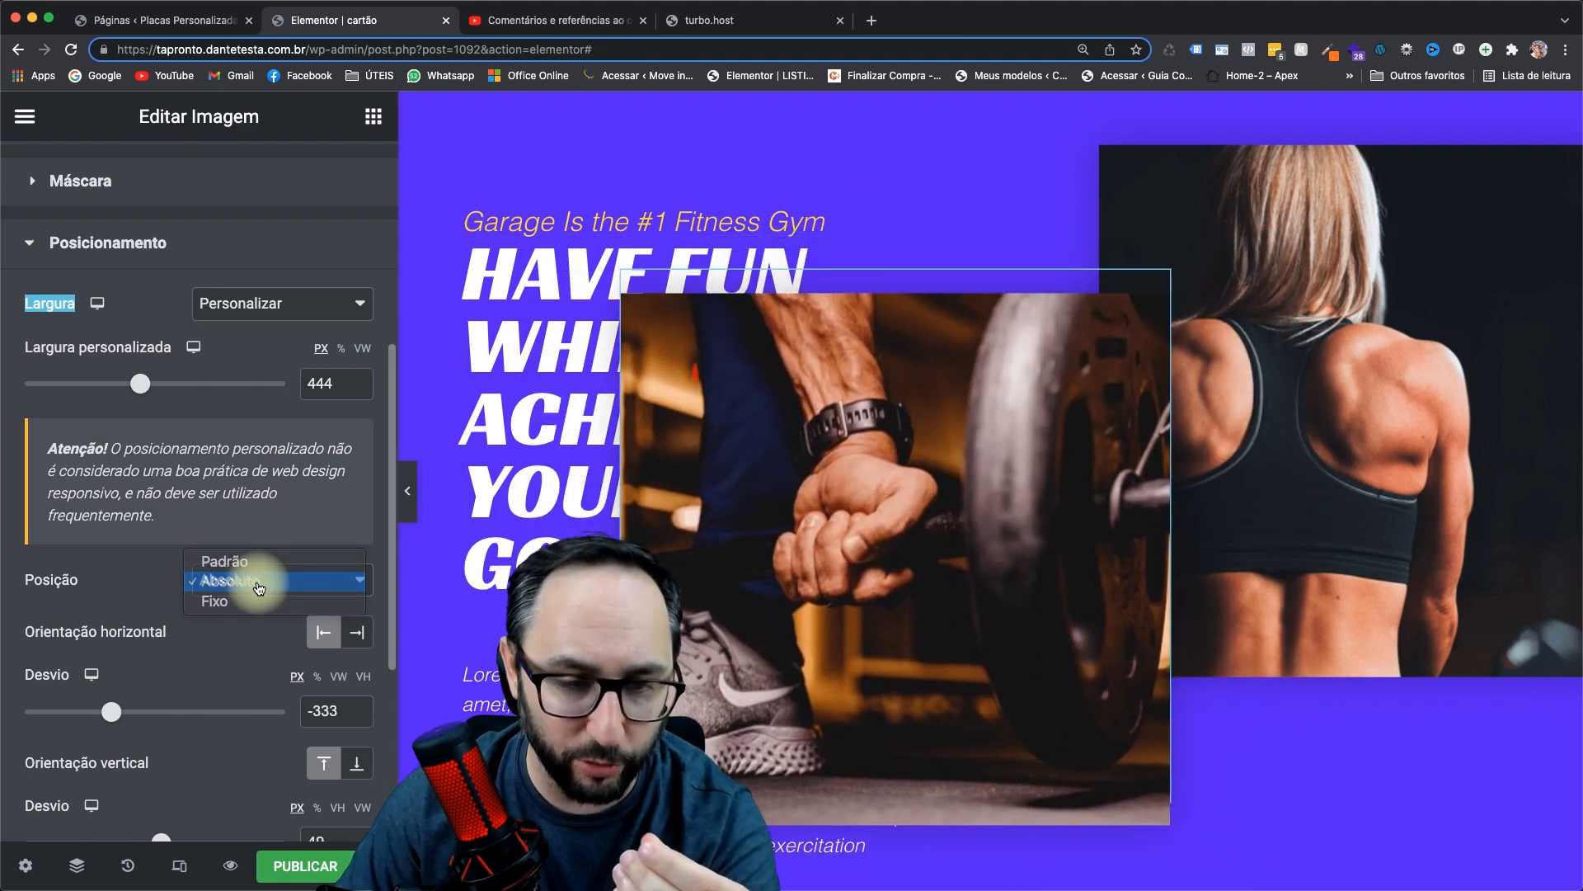
click(256, 581)
click(263, 568)
click(263, 568)
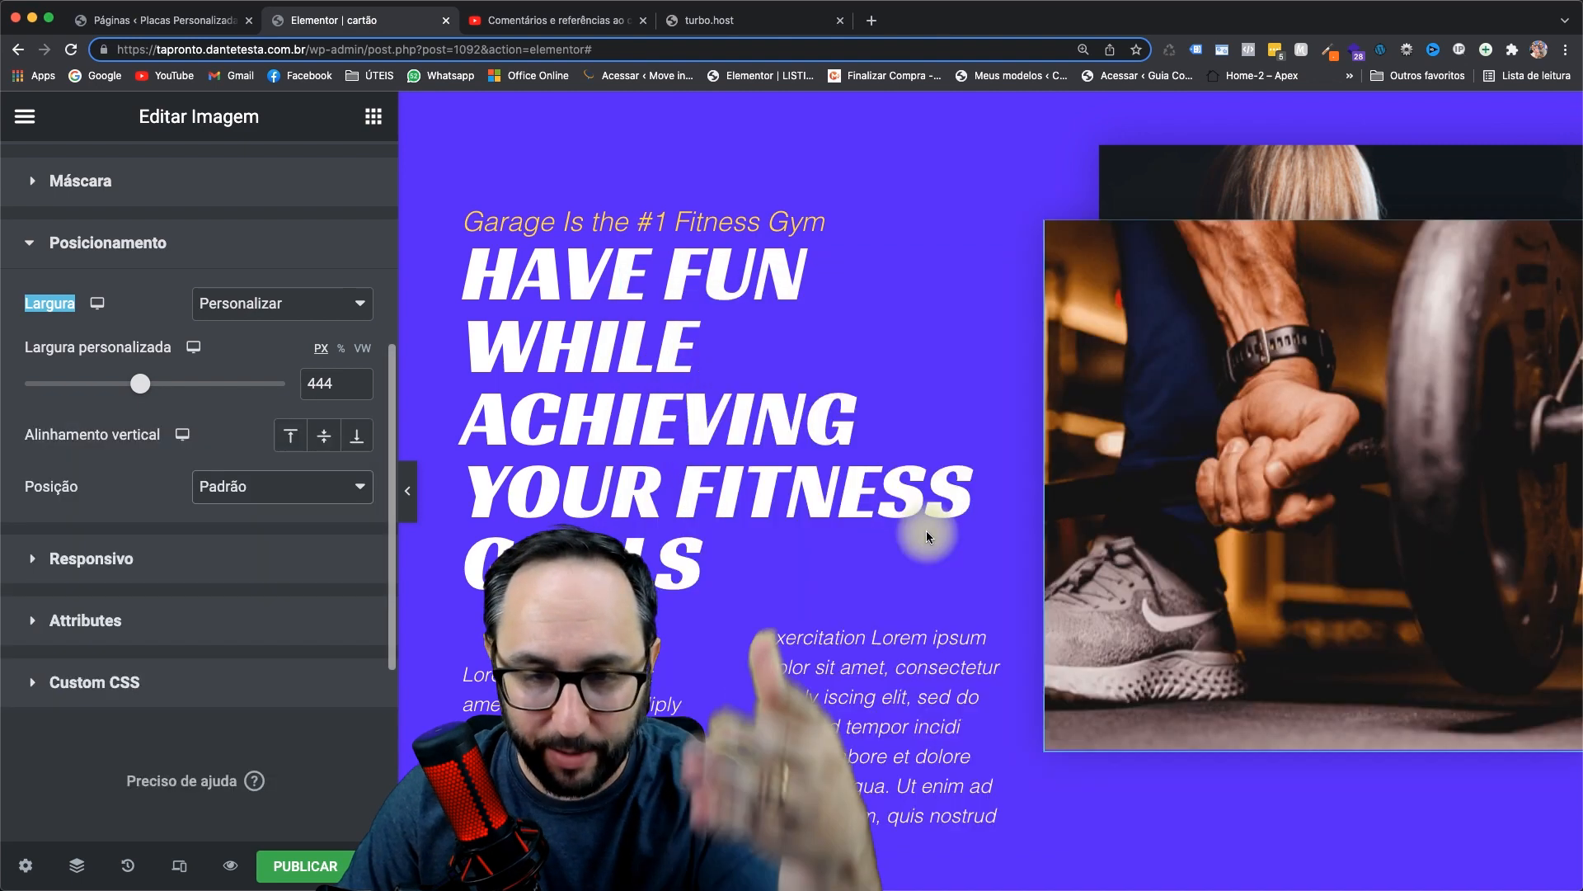
scroll(1336, 305, down, 3)
scroll(1336, 305, up, 2)
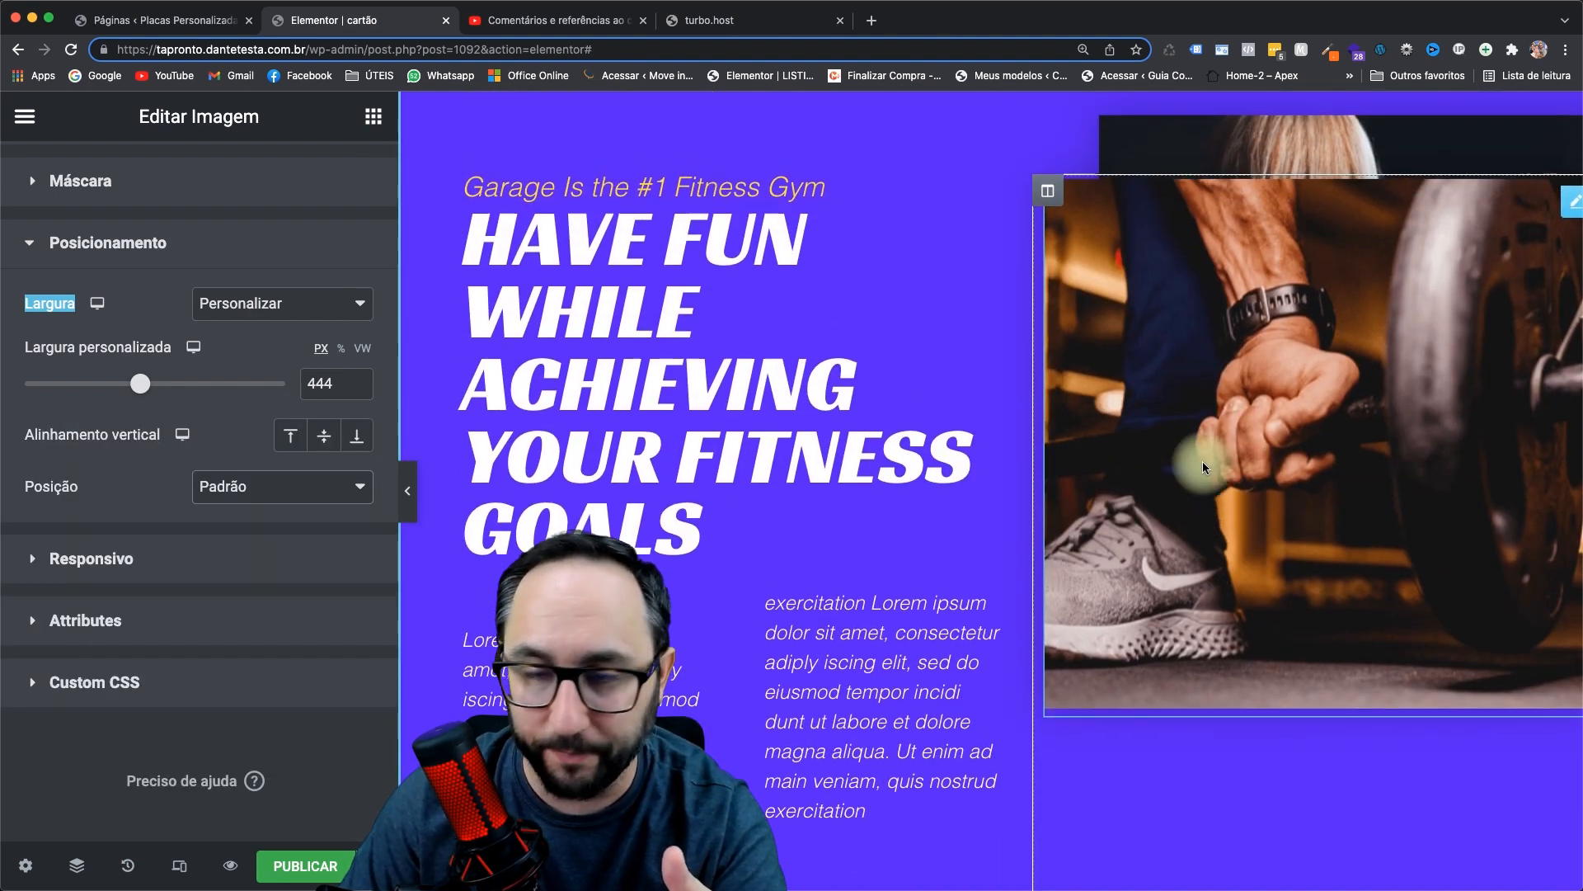
- Set the barbell image's position to Absoluto and move it to offsets of about -48 px horizontally and 109 px vertically
click(243, 491)
click(235, 508)
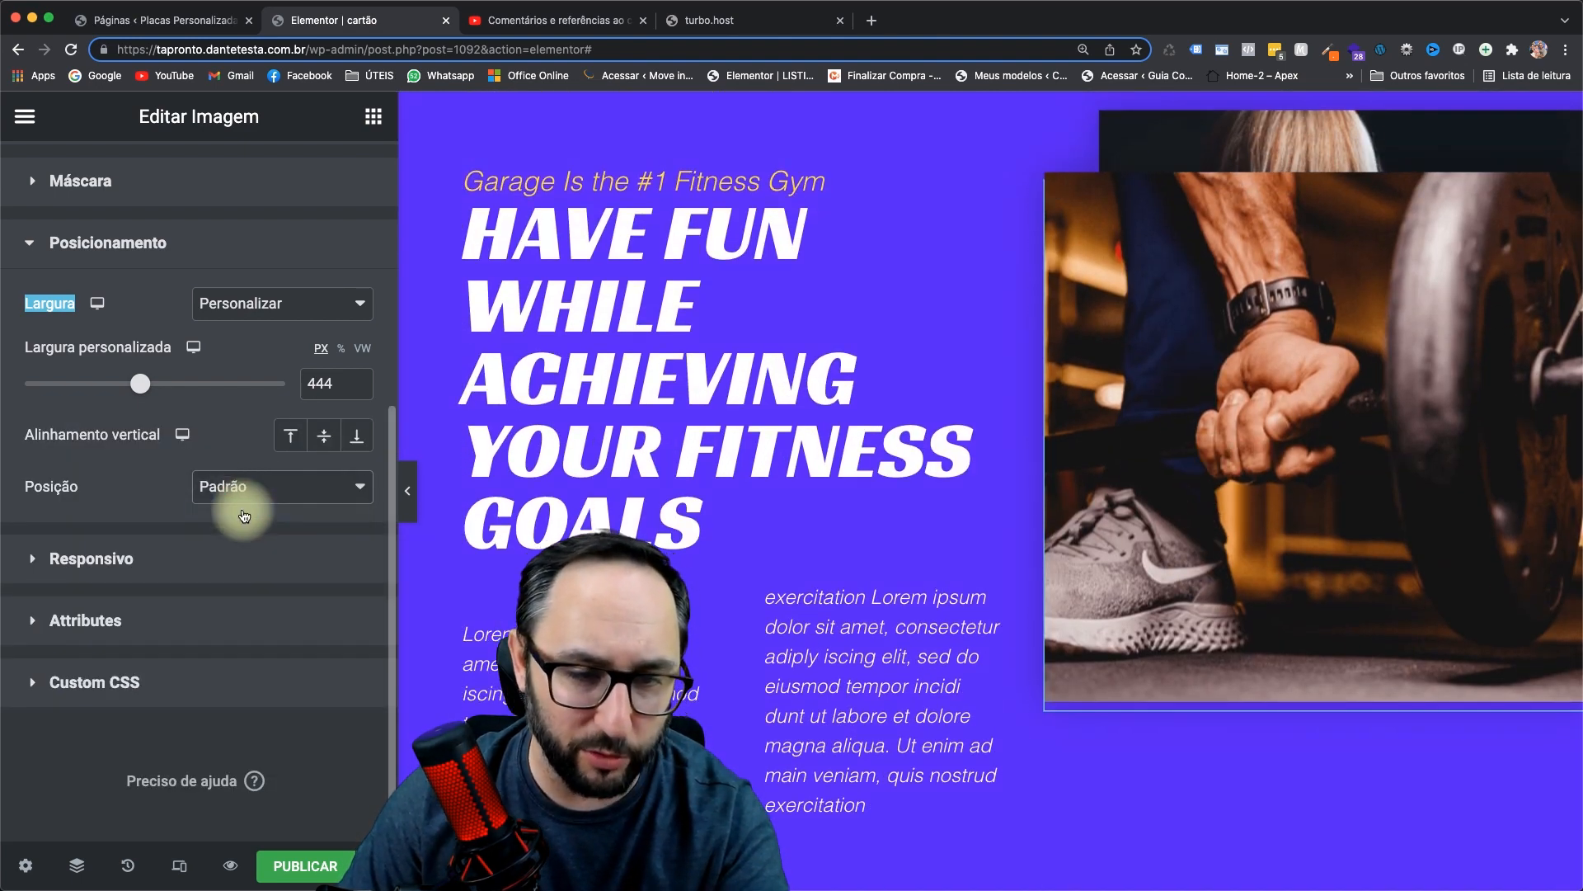
drag(928, 422, 1278, 496)
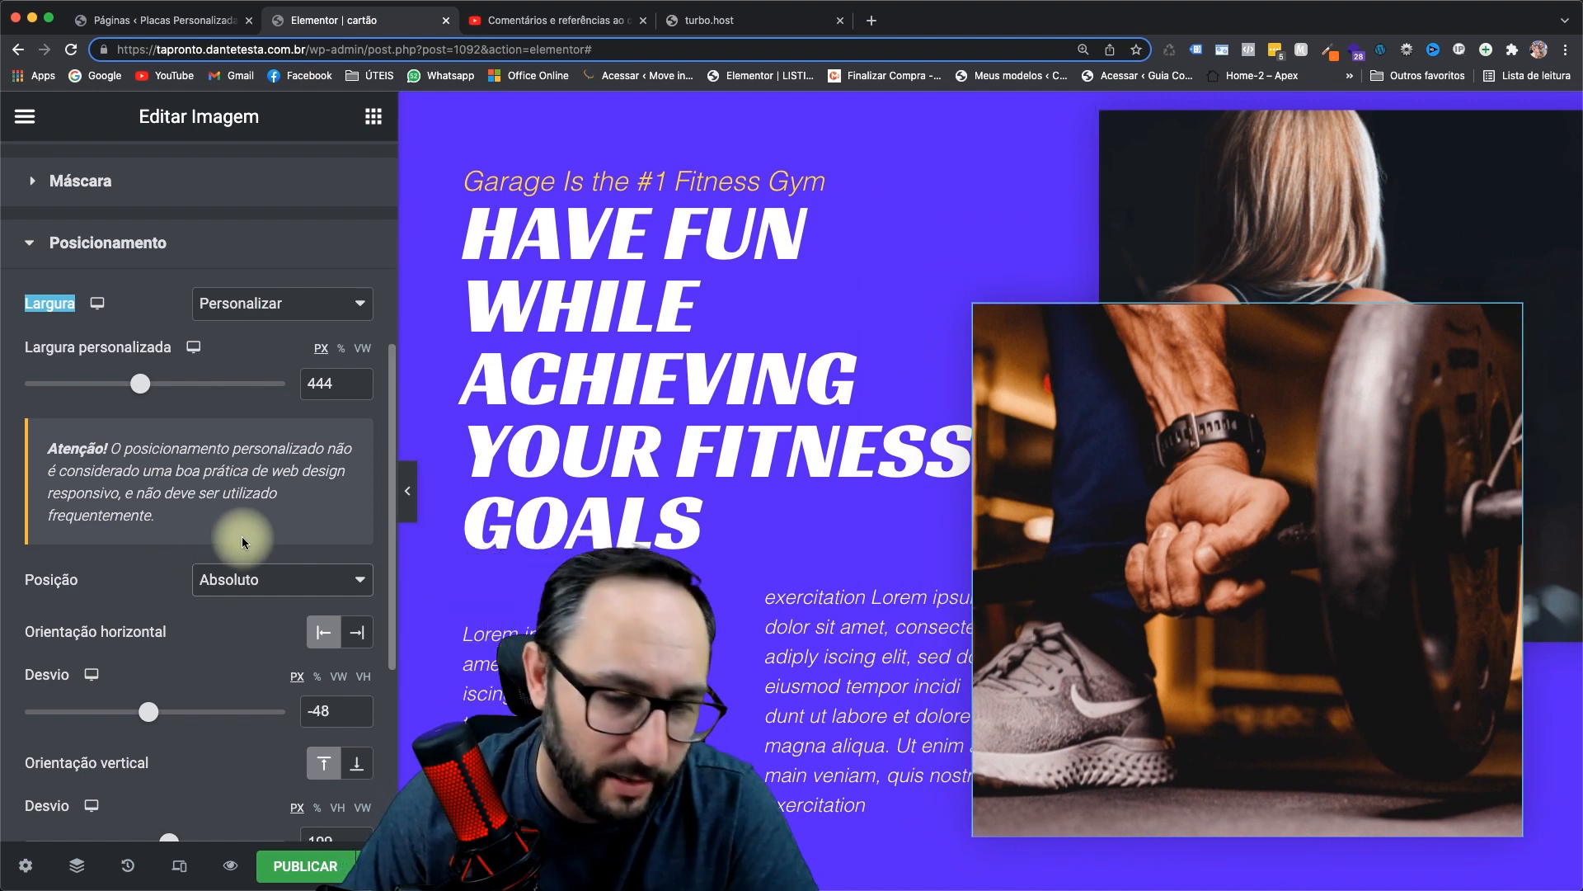
- Anchor the barbell image to the right edge horizontally and to the bottom edge vertically
scroll(244, 535, down, 2)
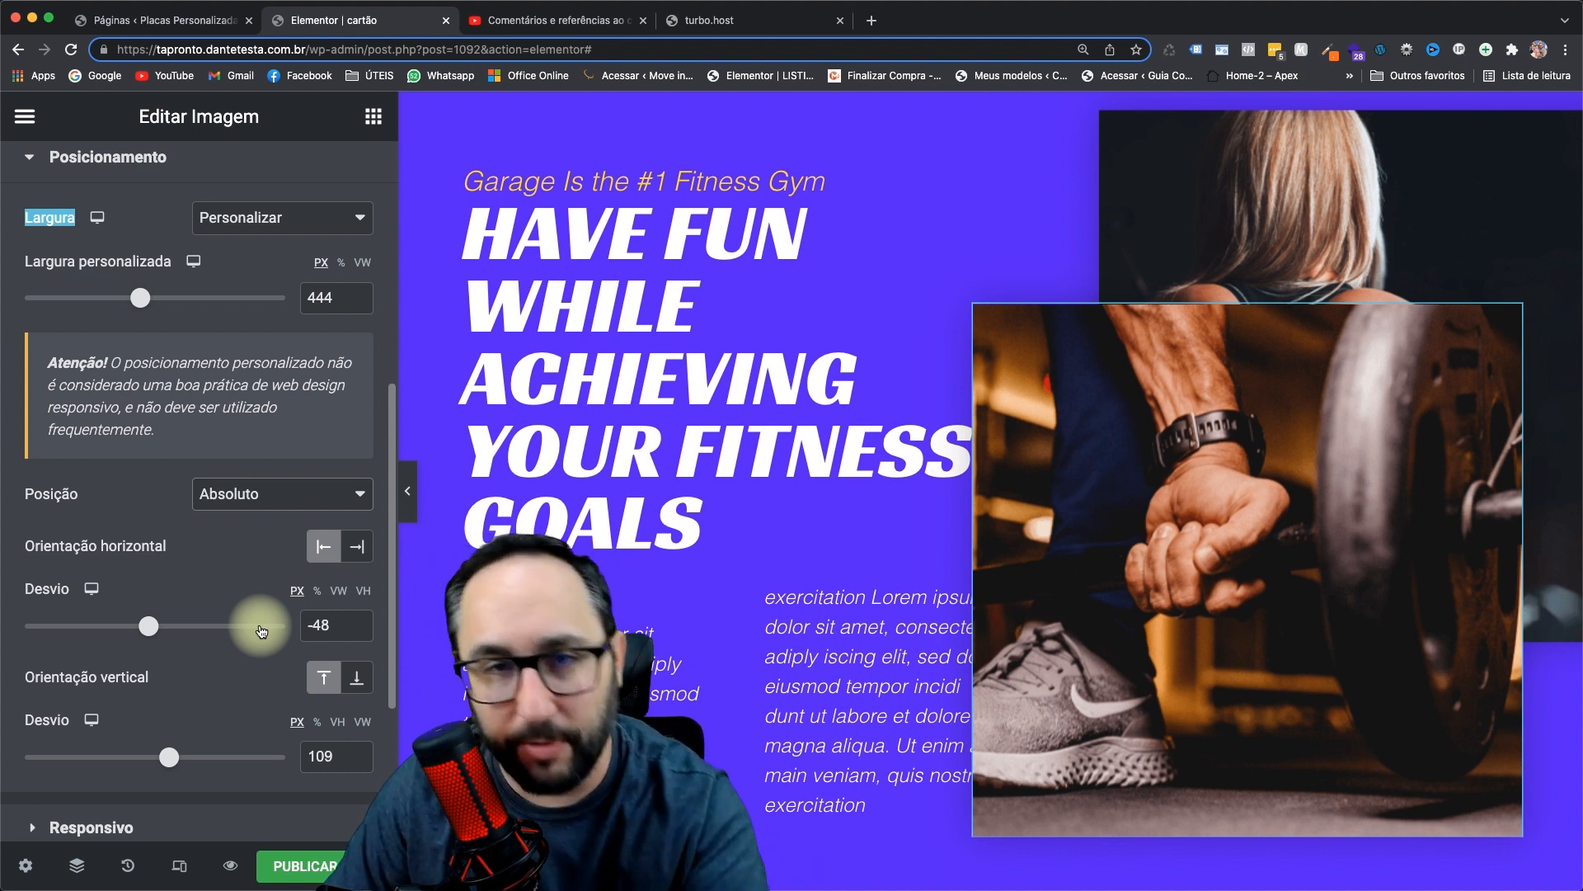
click(358, 548)
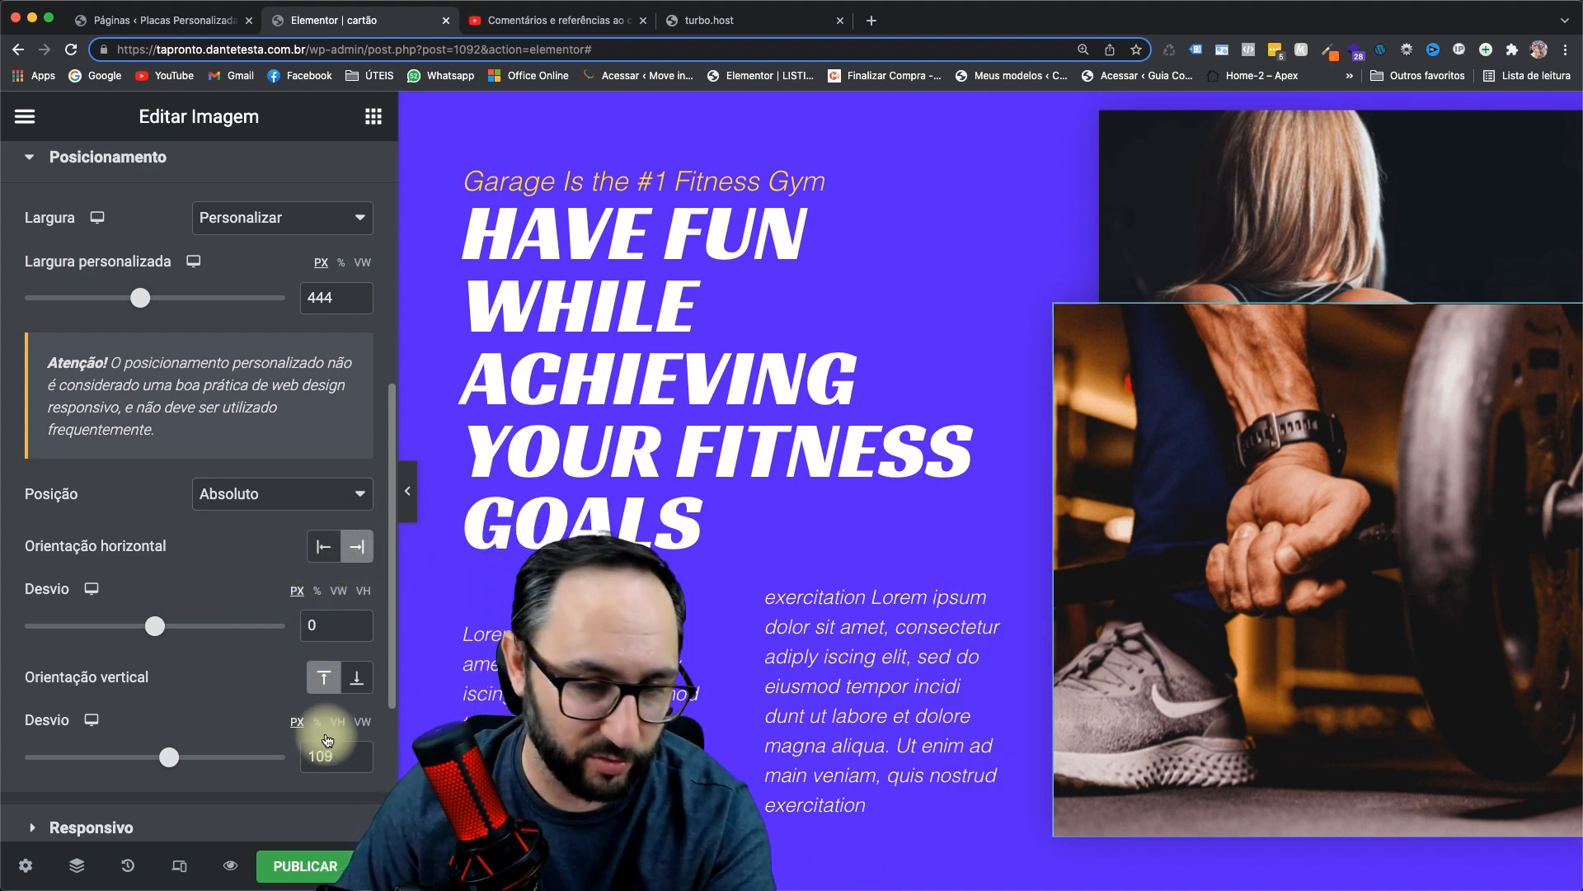
click(354, 685)
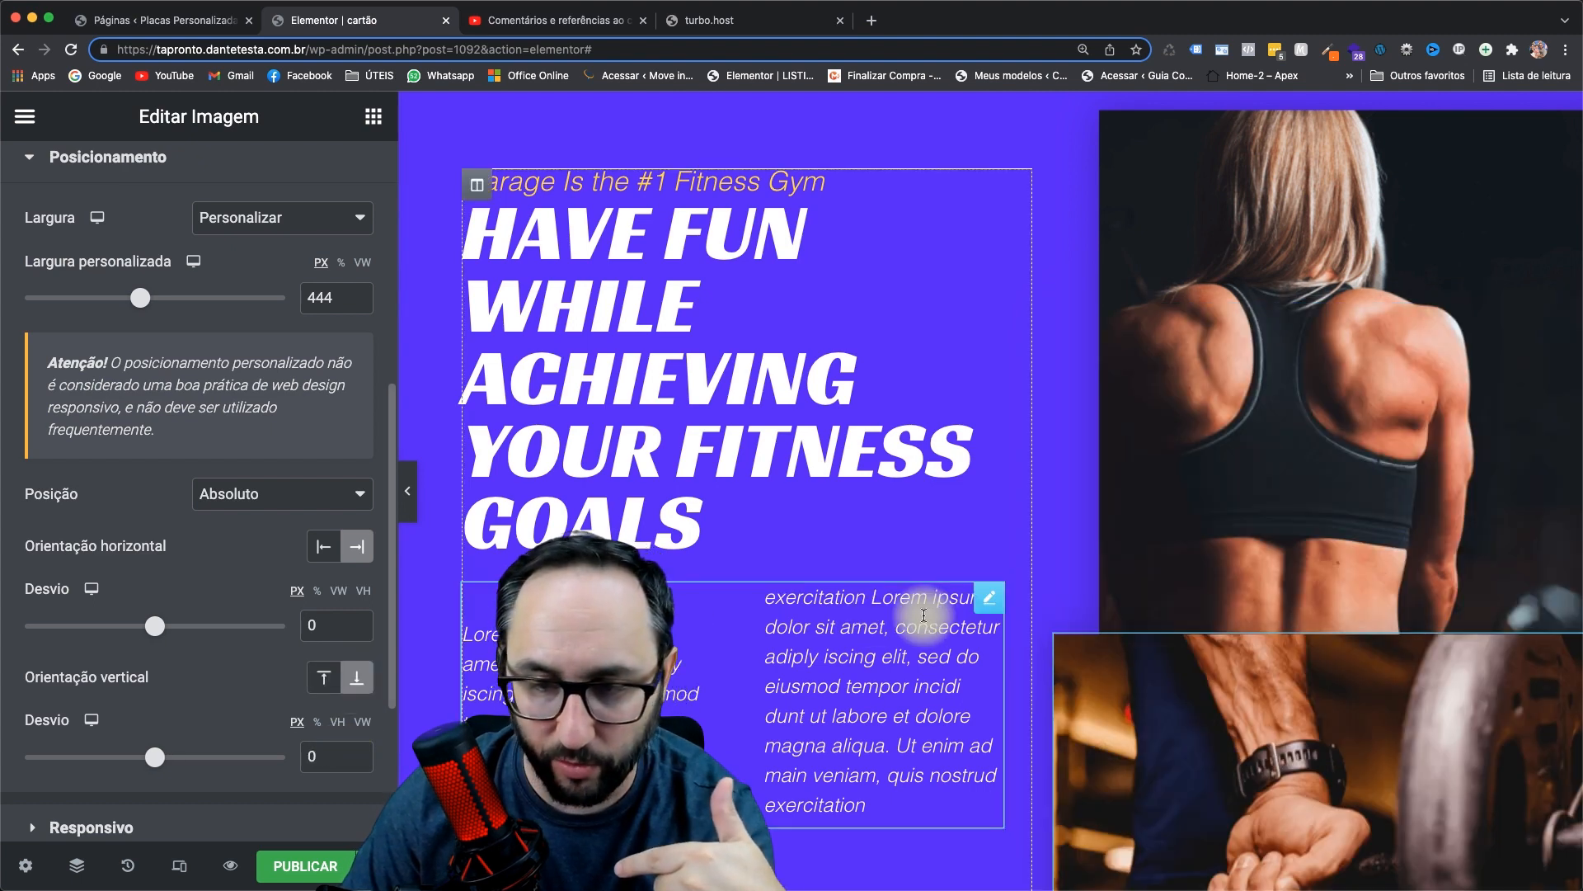
- Set the barbell image's vertical offset to 275 px and its horizontal offset to about -190 px
click(155, 757)
drag(155, 757, 192, 756)
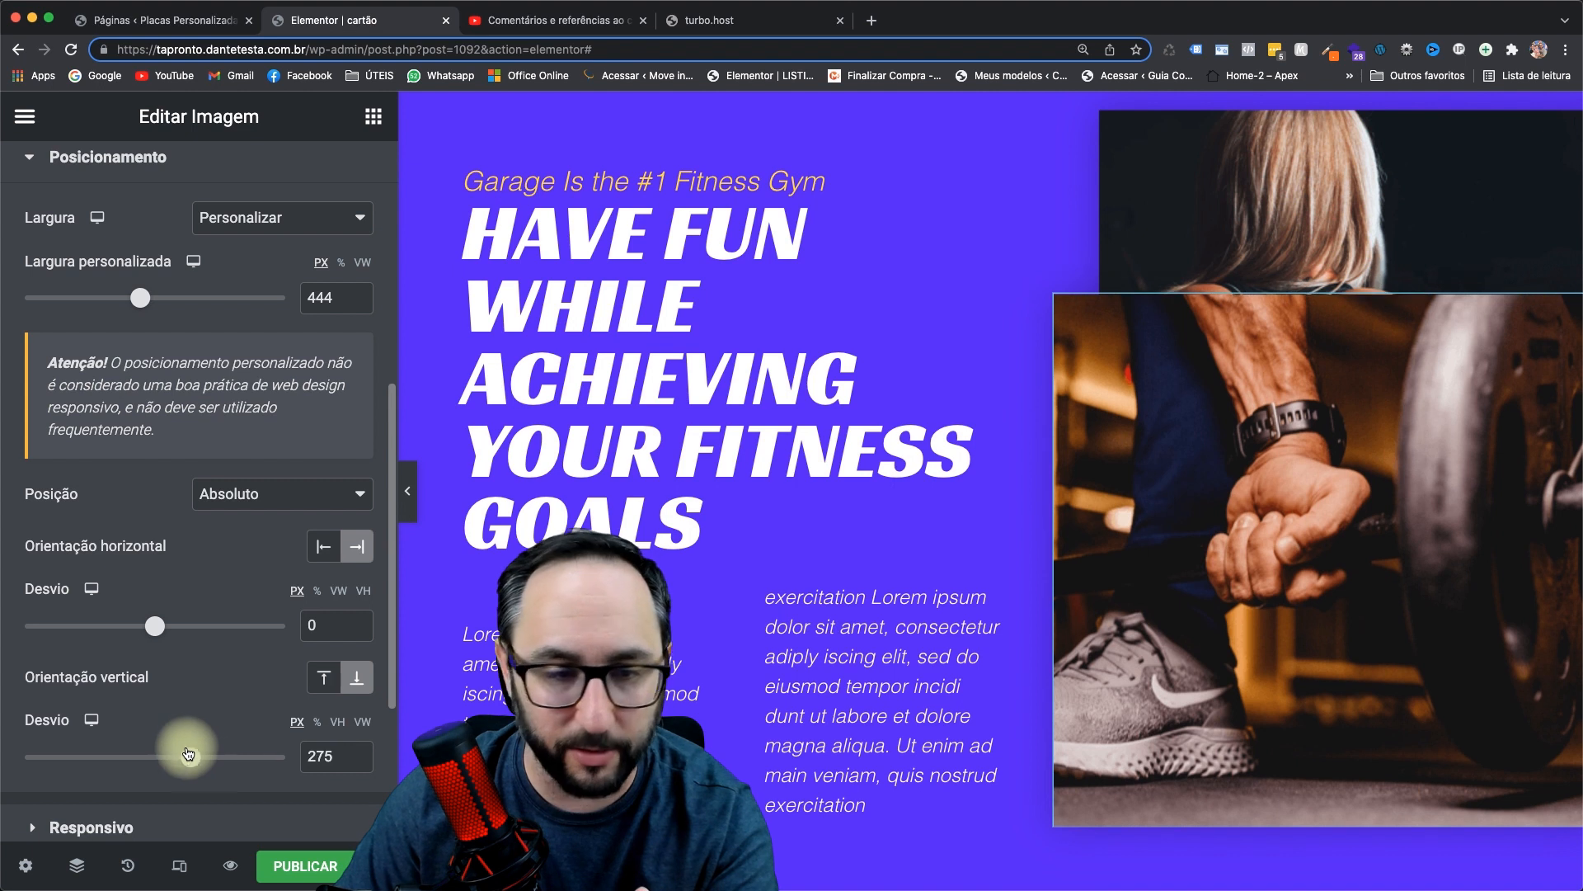
drag(154, 625, 130, 626)
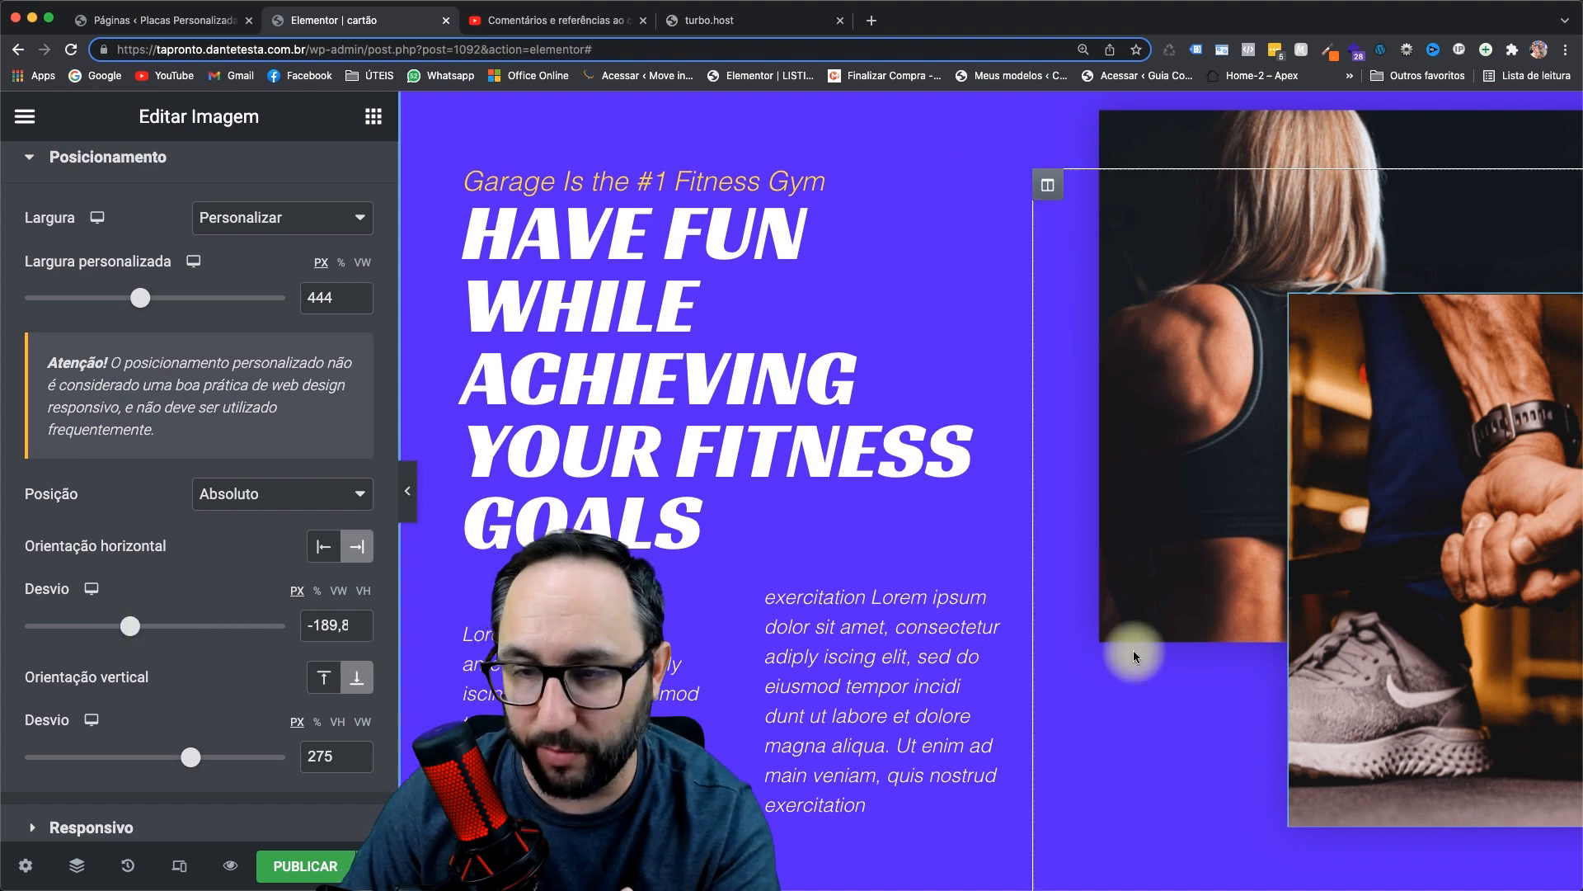
scroll(1133, 652, right, 2)
scroll(1134, 650, right, 2)
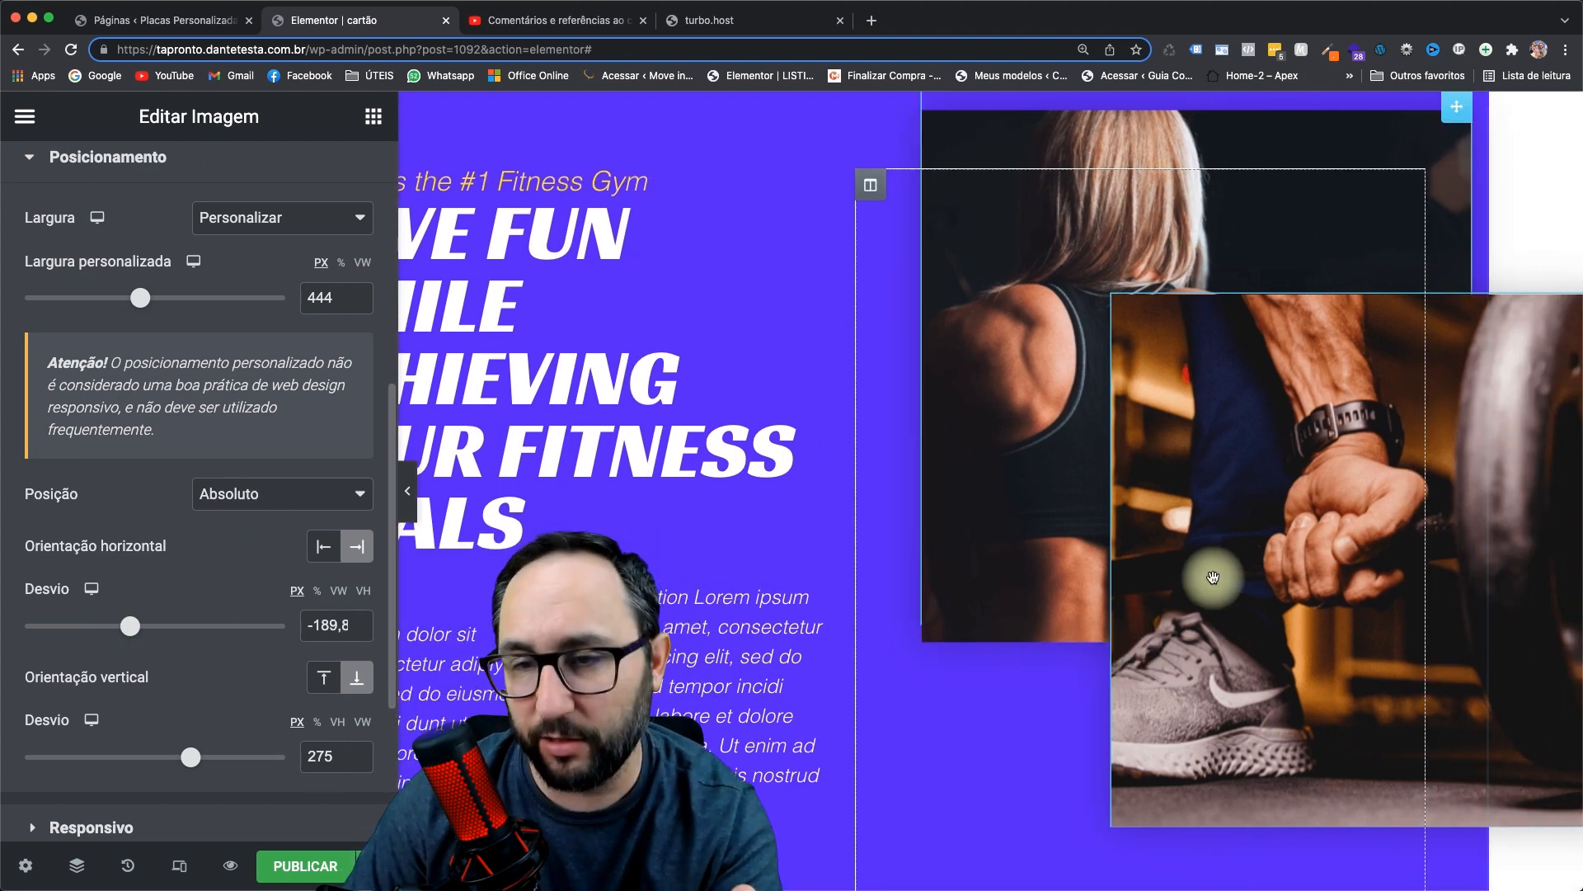
scroll(1228, 579, down, 1)
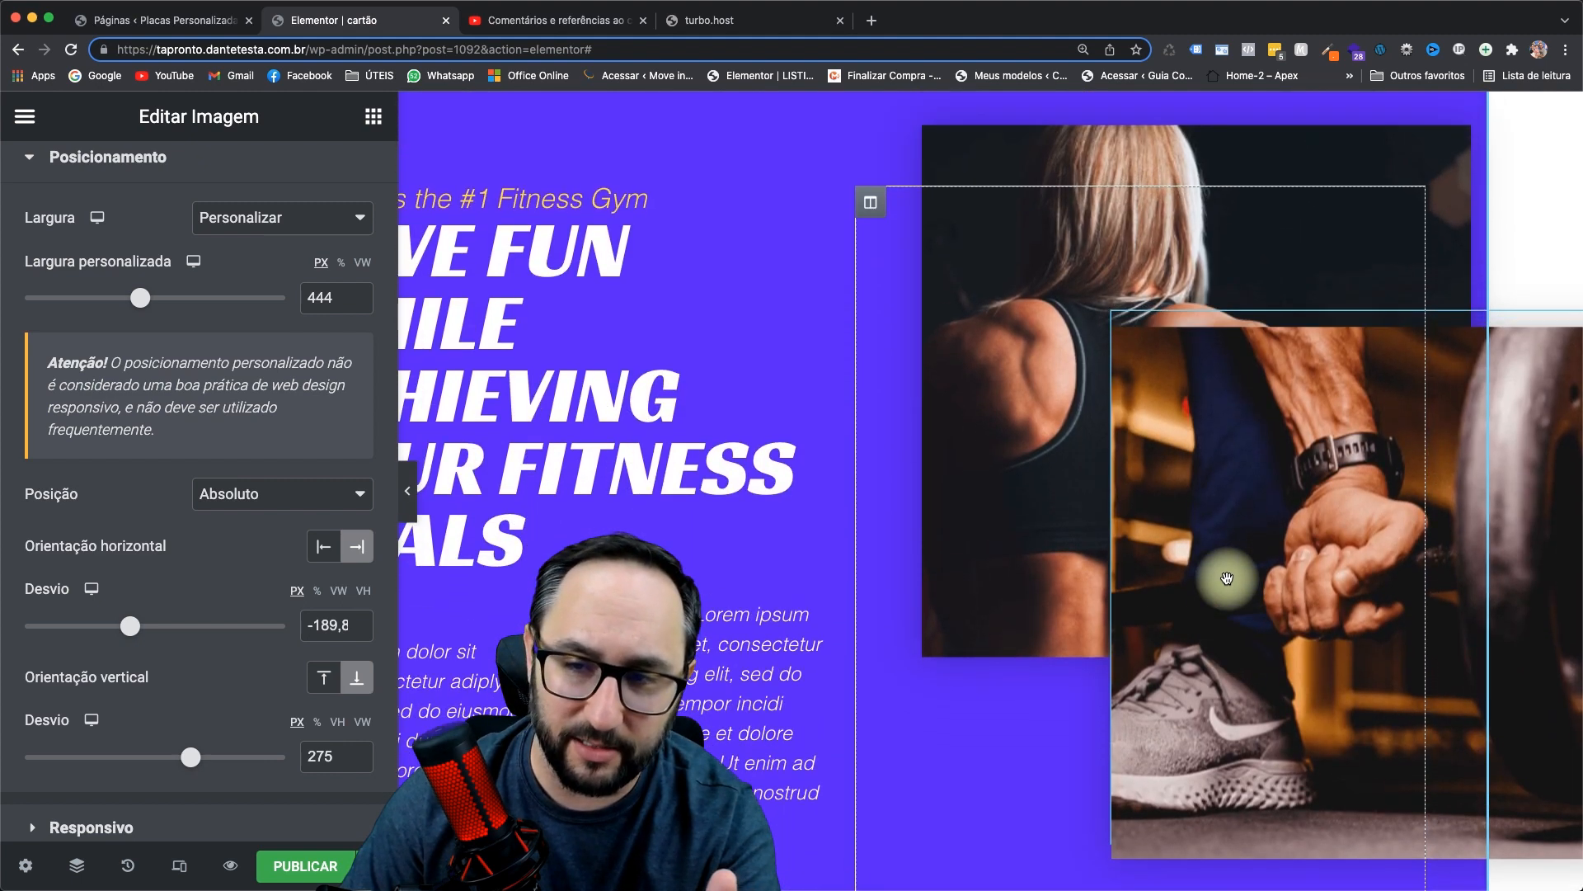
scroll(1228, 579, up, 2)
scroll(1176, 660, down, 2)
scroll(1175, 660, up, 2)
scroll(1175, 661, down, 1)
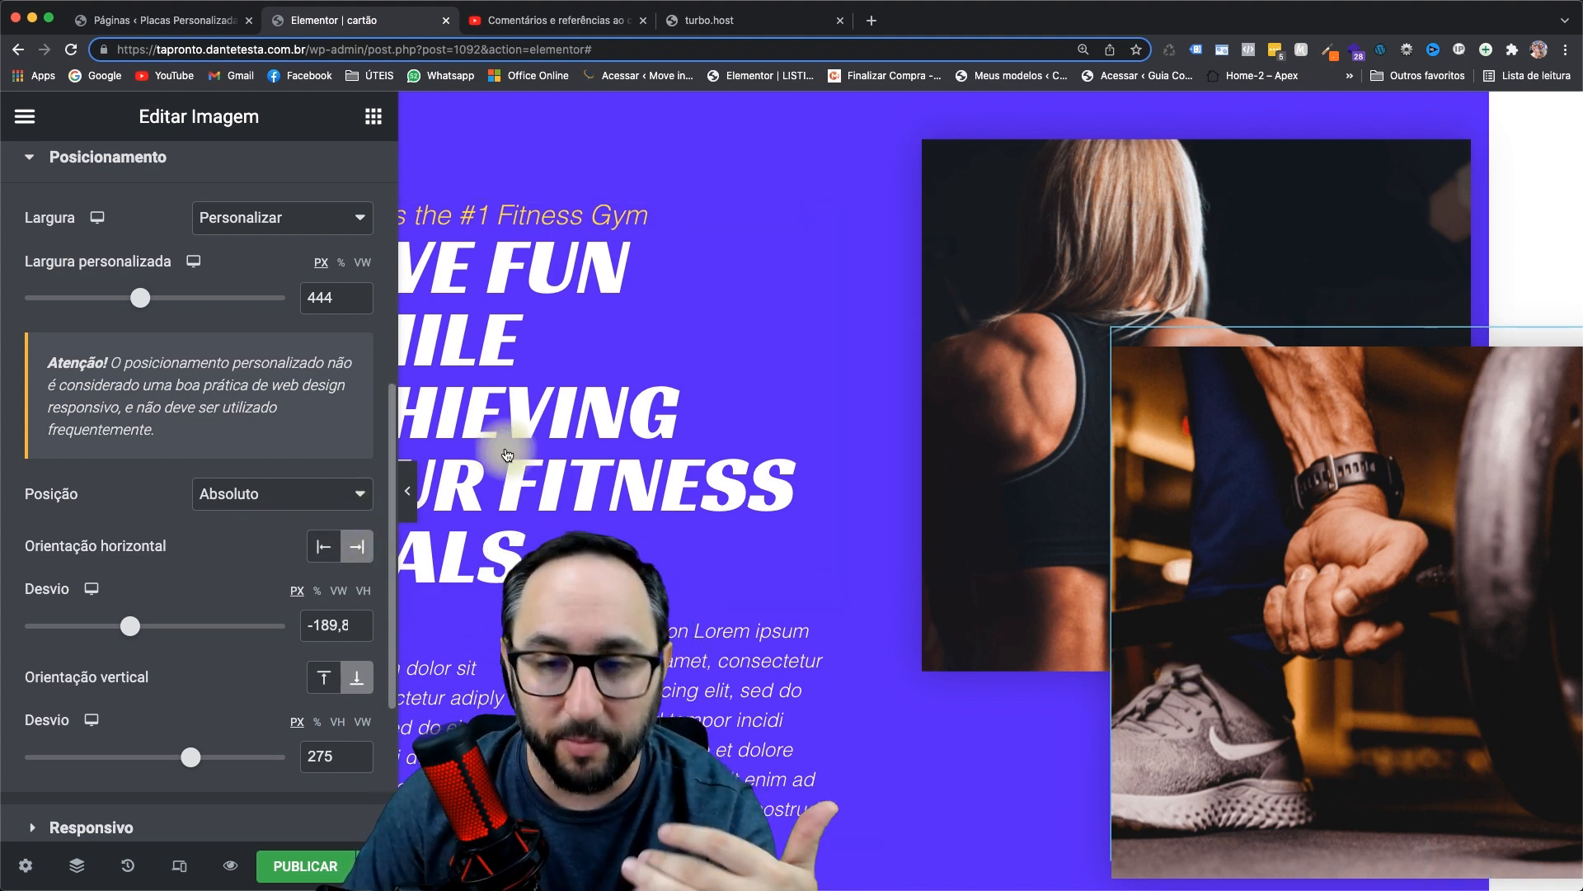
- Set the width of the image of the woman's back to Em linha (auto) in its positioning settings
click(1027, 242)
scroll(213, 454, down, 5)
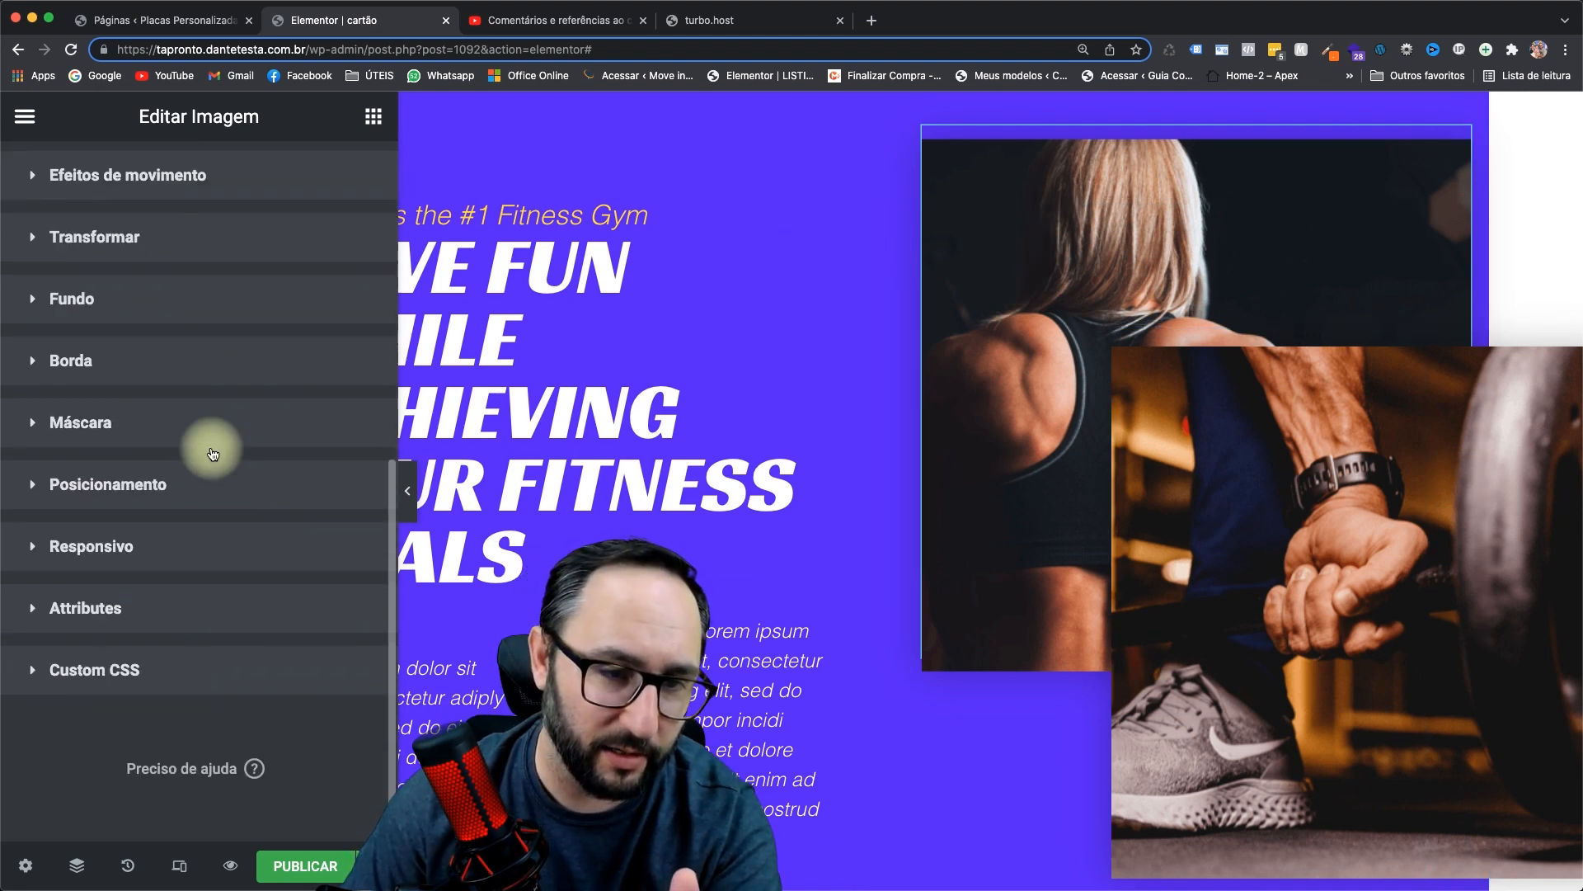
click(99, 495)
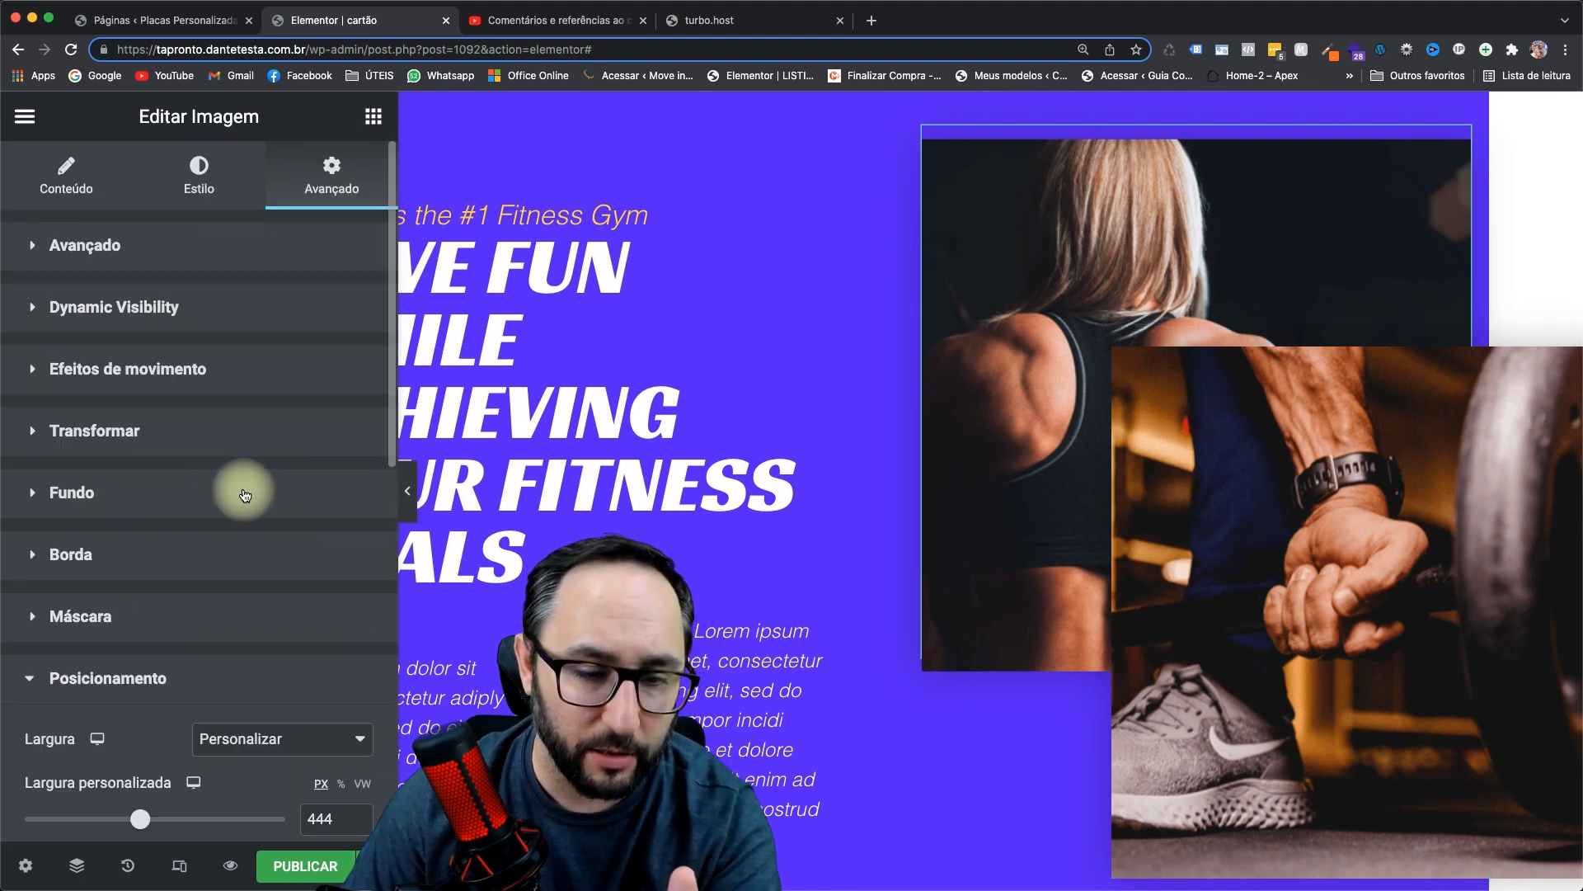
scroll(244, 488, down, 5)
click(263, 281)
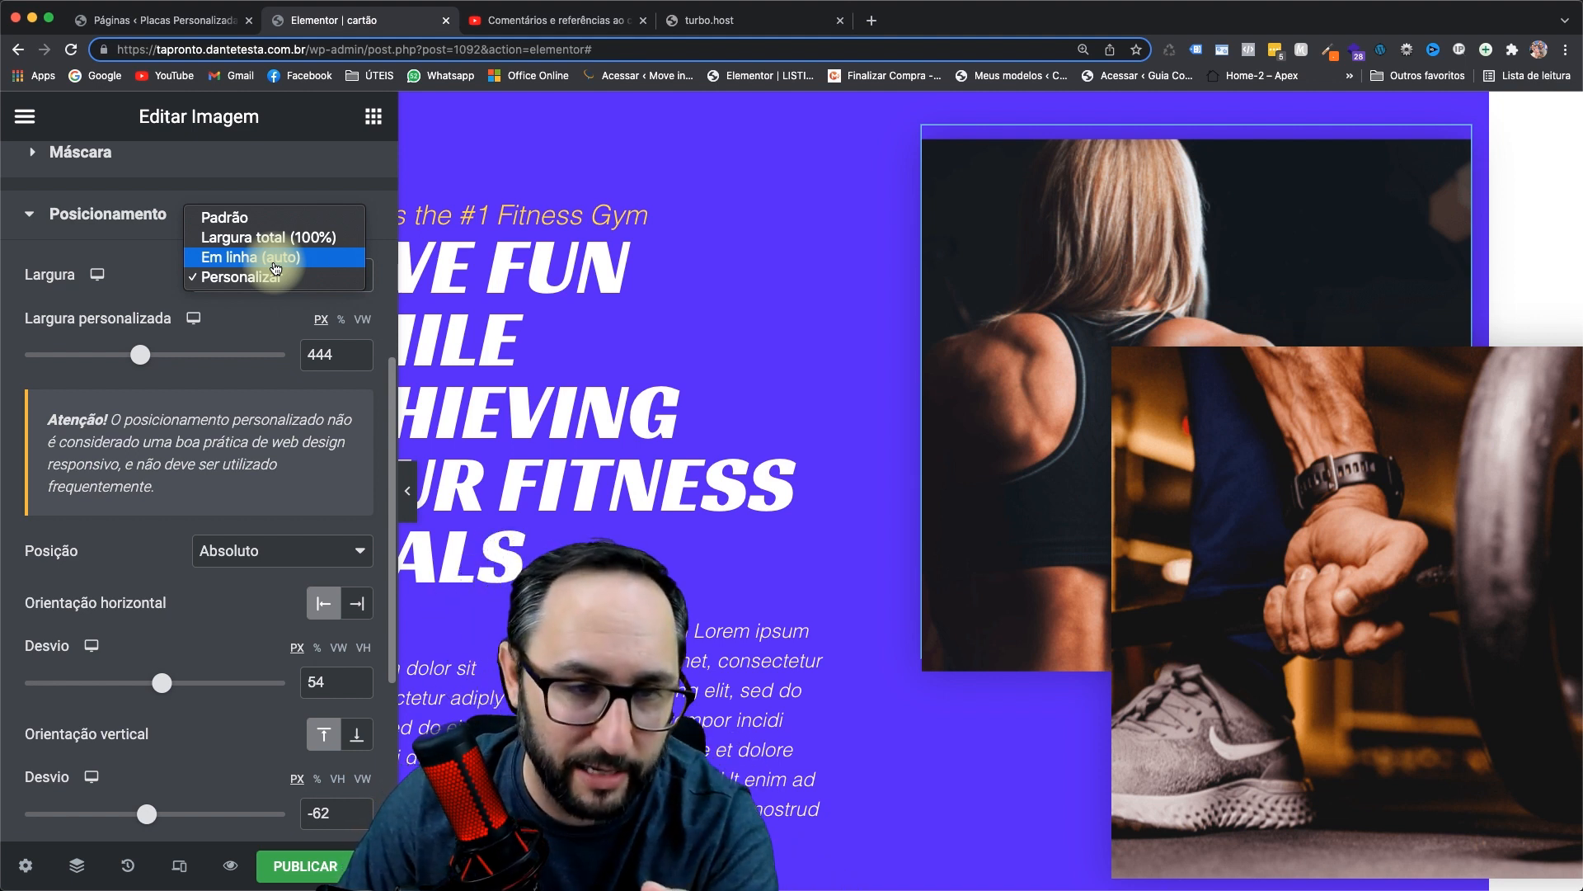
click(275, 262)
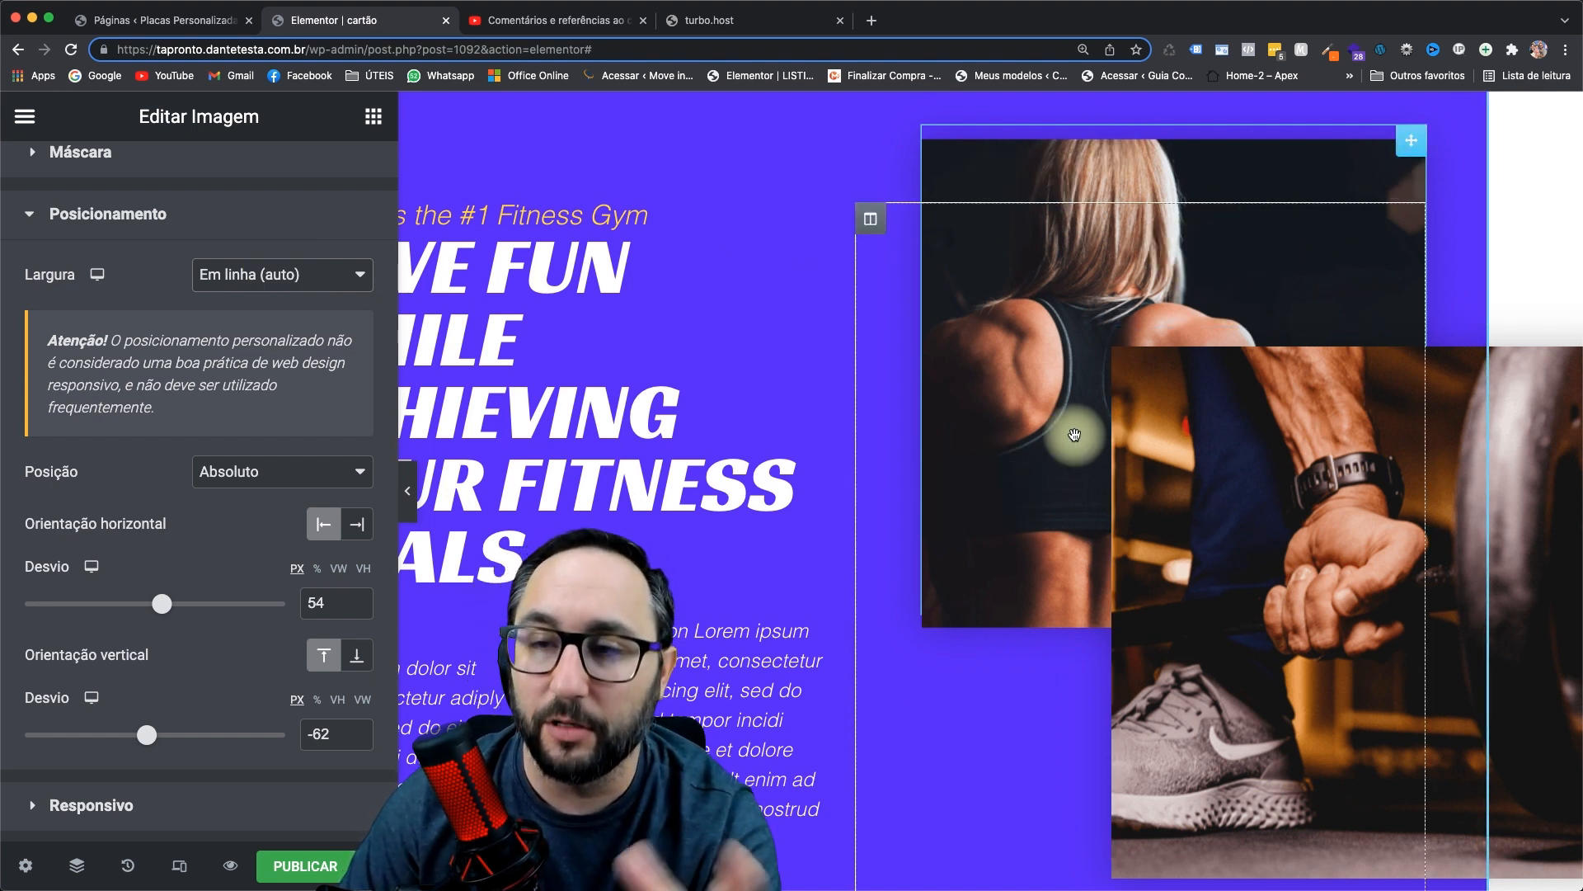
- Try the Personalizar width on the woman's image and return it to Em linha (auto)
click(297, 274)
click(280, 299)
double_click(307, 354)
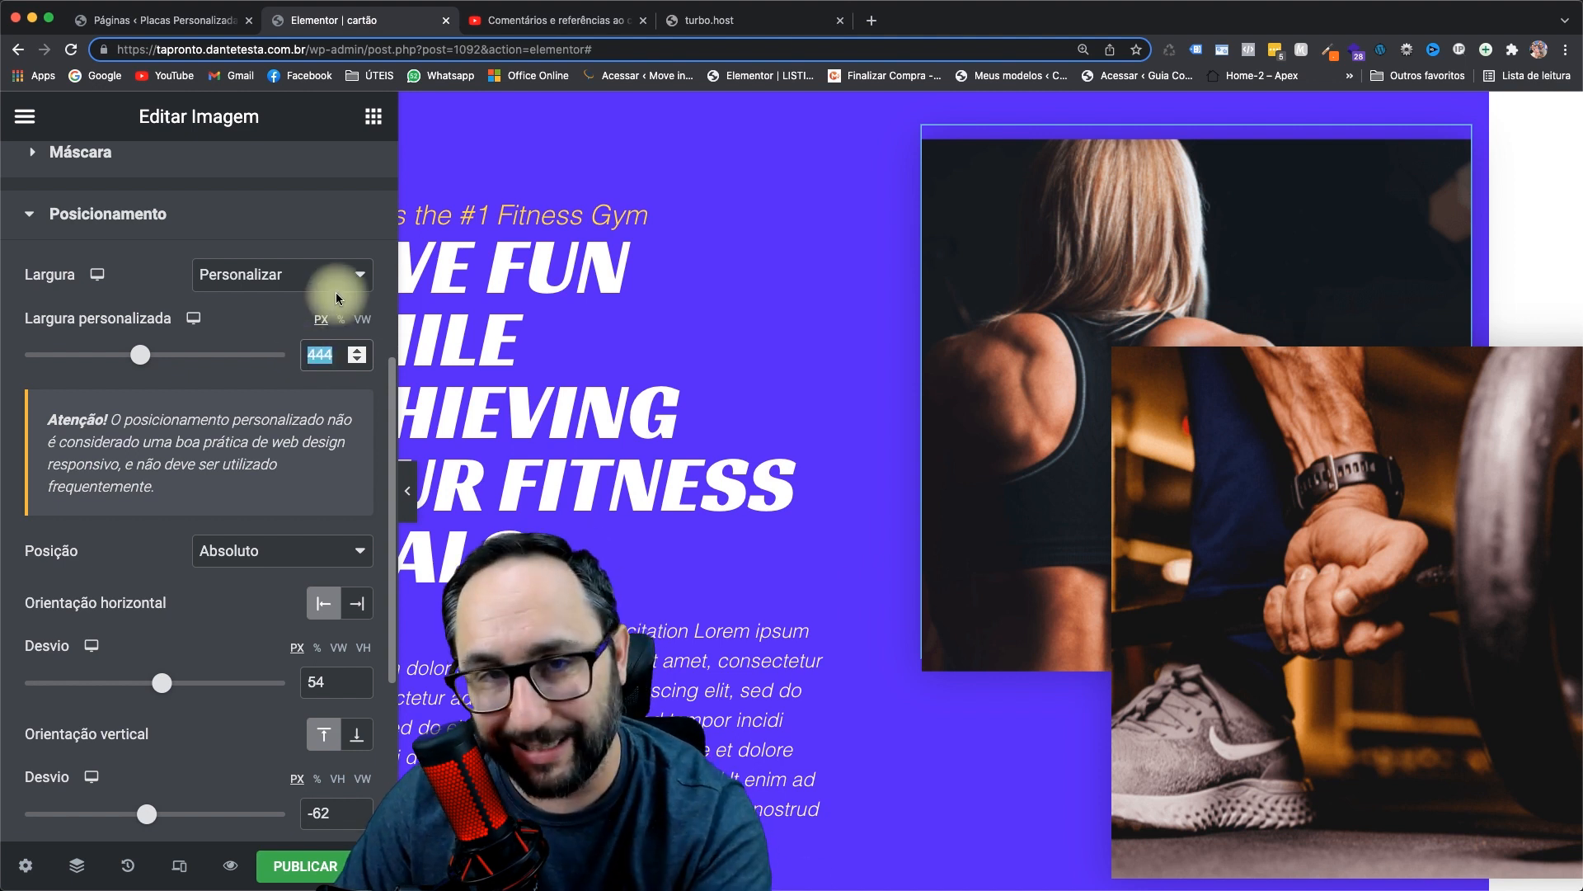
click(290, 275)
click(283, 272)
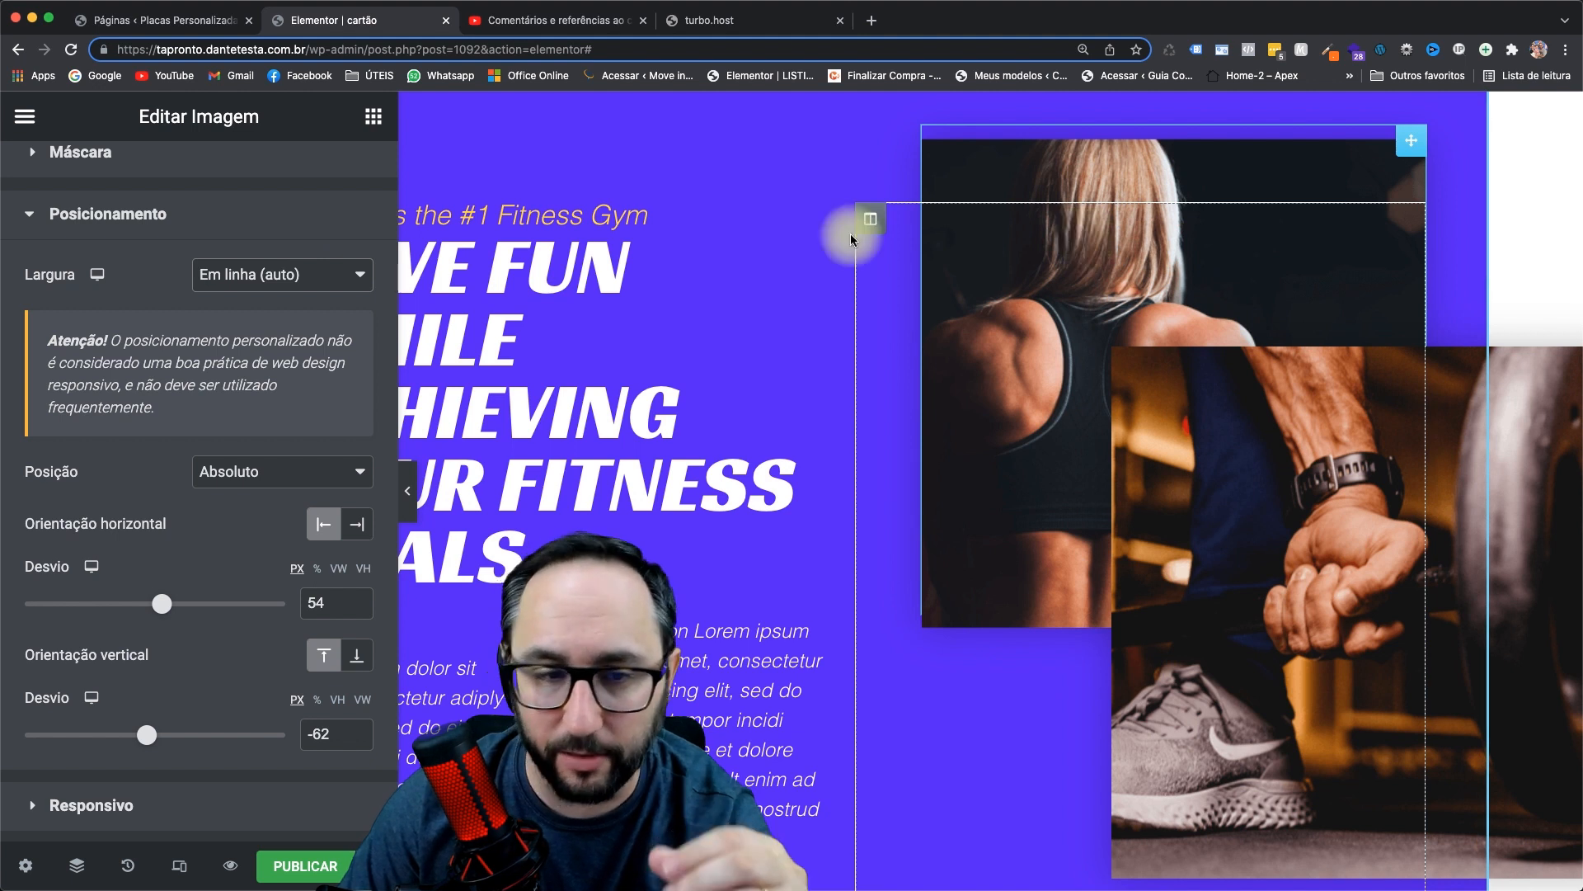
- Move the absolutely positioned image of the woman to offsets of 2 px horizontally and -46 px vertically
click(361, 471)
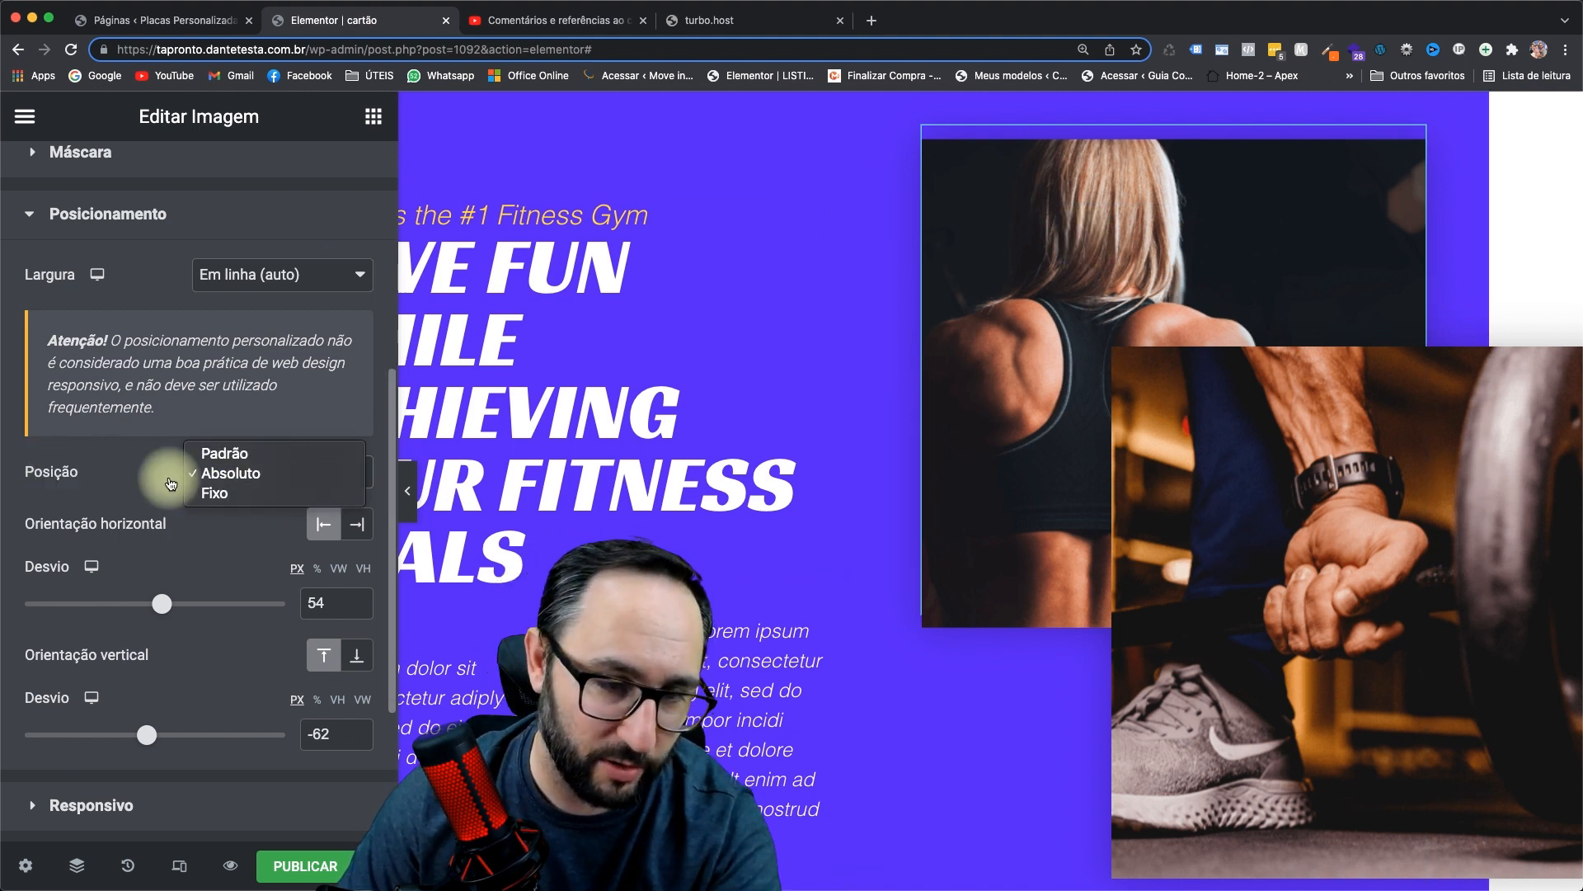
click(262, 484)
drag(1138, 258, 1018, 272)
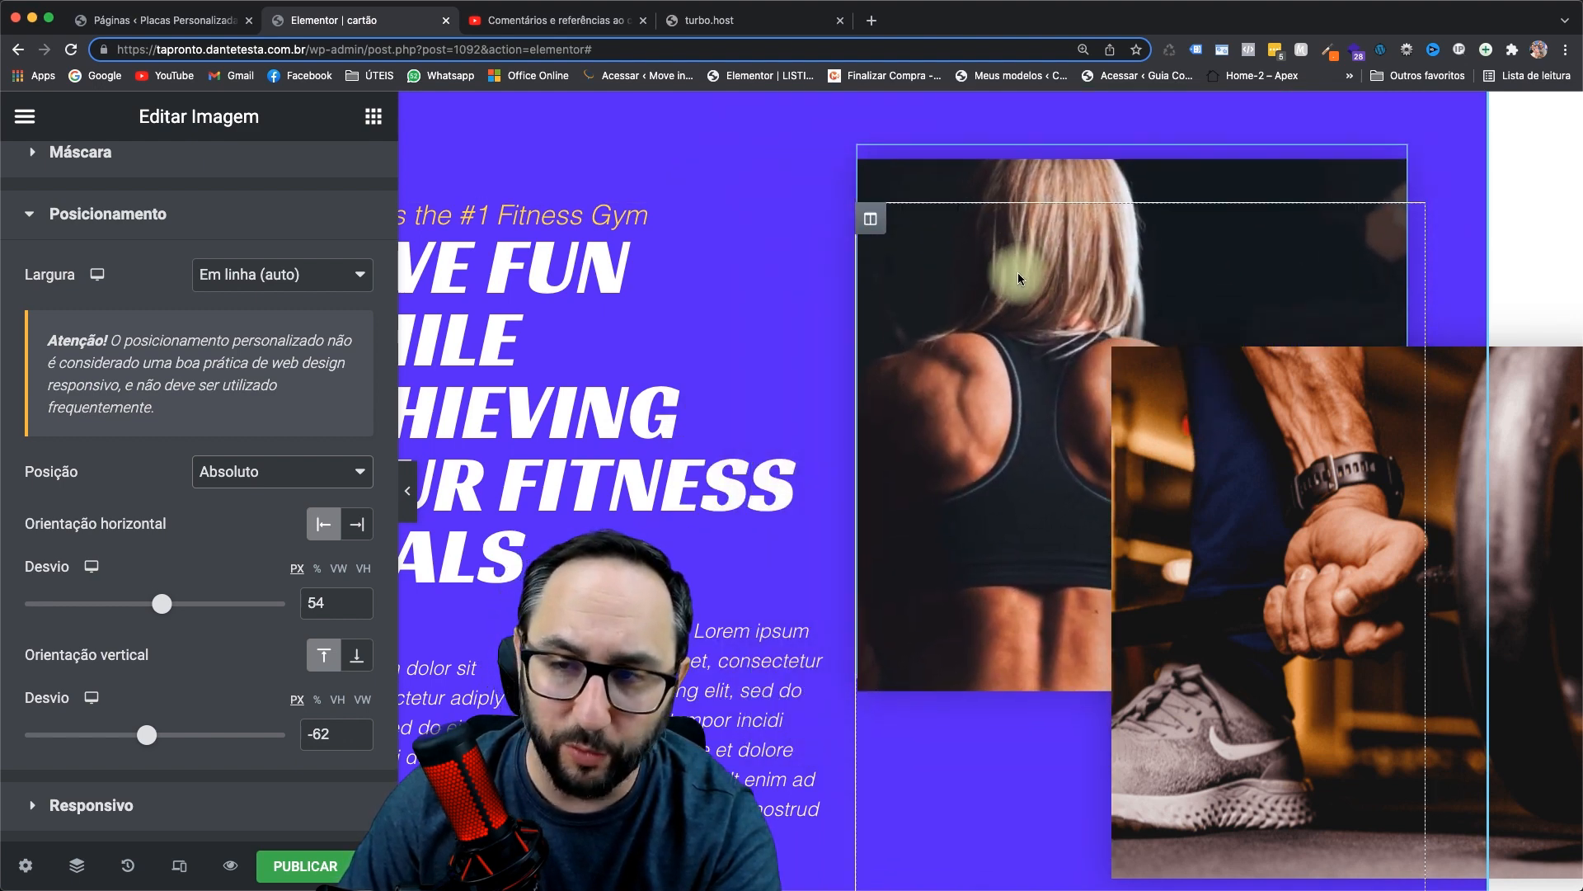
- Set the woman's image to the Fixo position and move it to offsets of 388 px horizontally and 80 px vertically
click(262, 472)
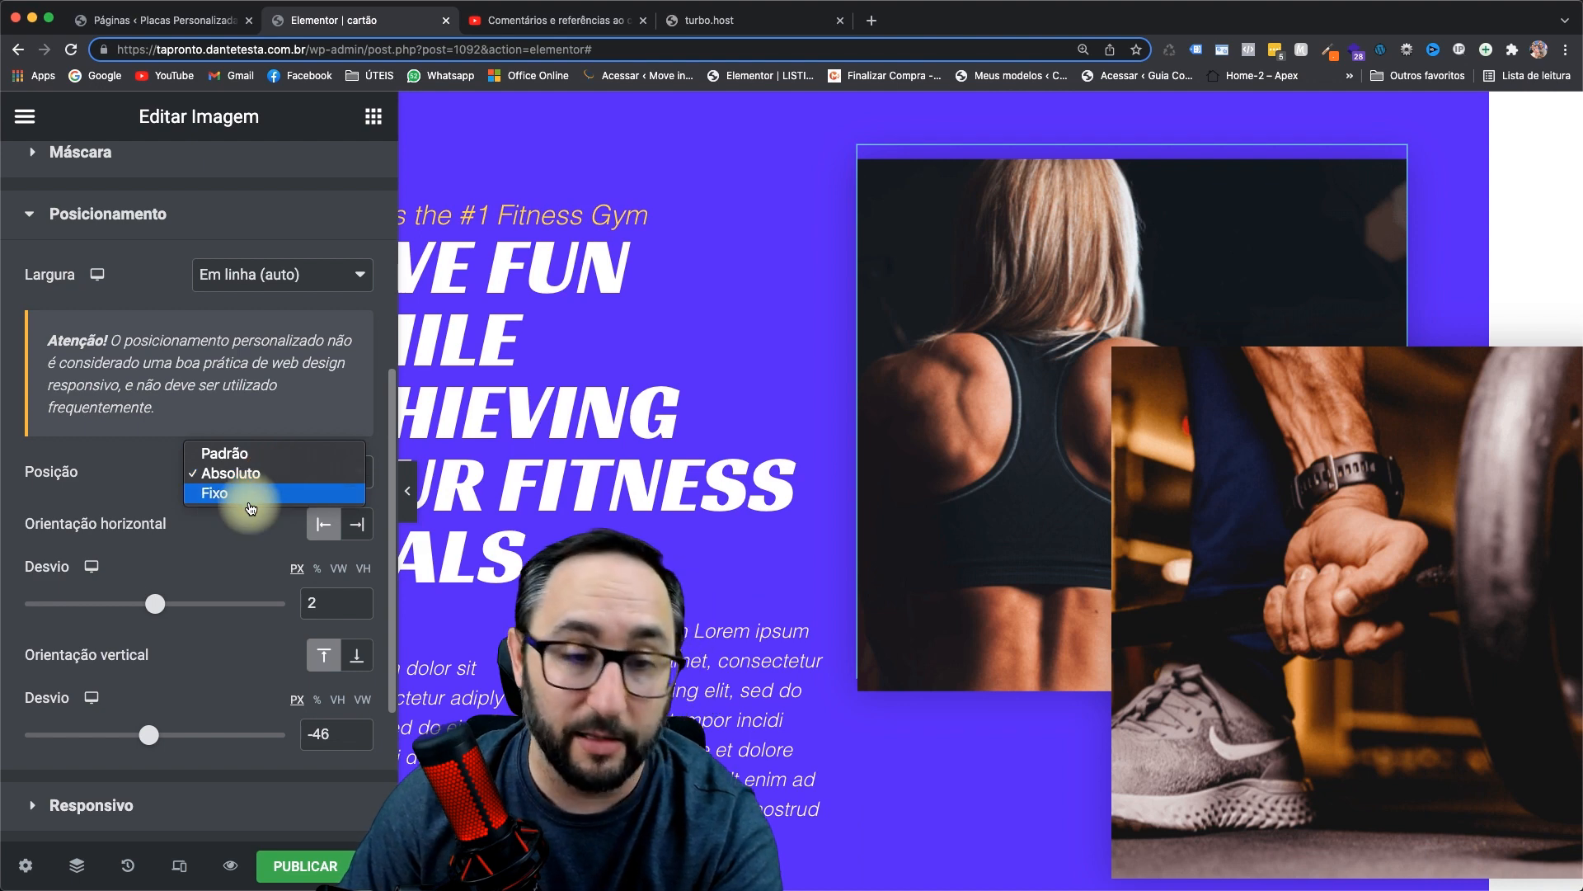
click(250, 499)
drag(729, 375, 1180, 429)
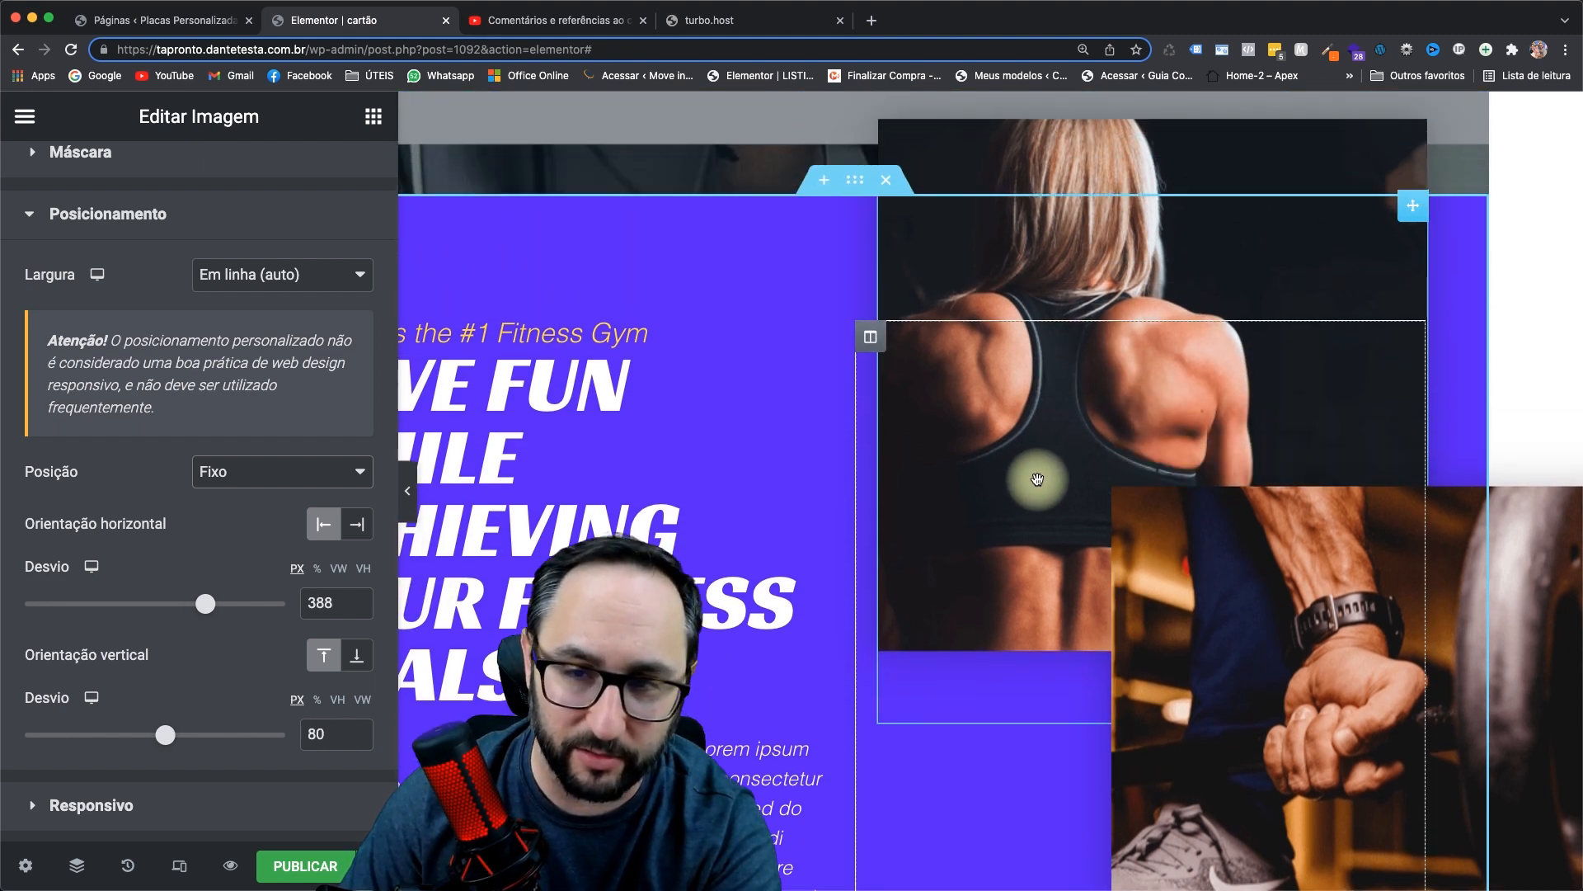
scroll(1038, 479, down, 5)
scroll(1037, 479, down, 3)
scroll(1037, 479, up, 5)
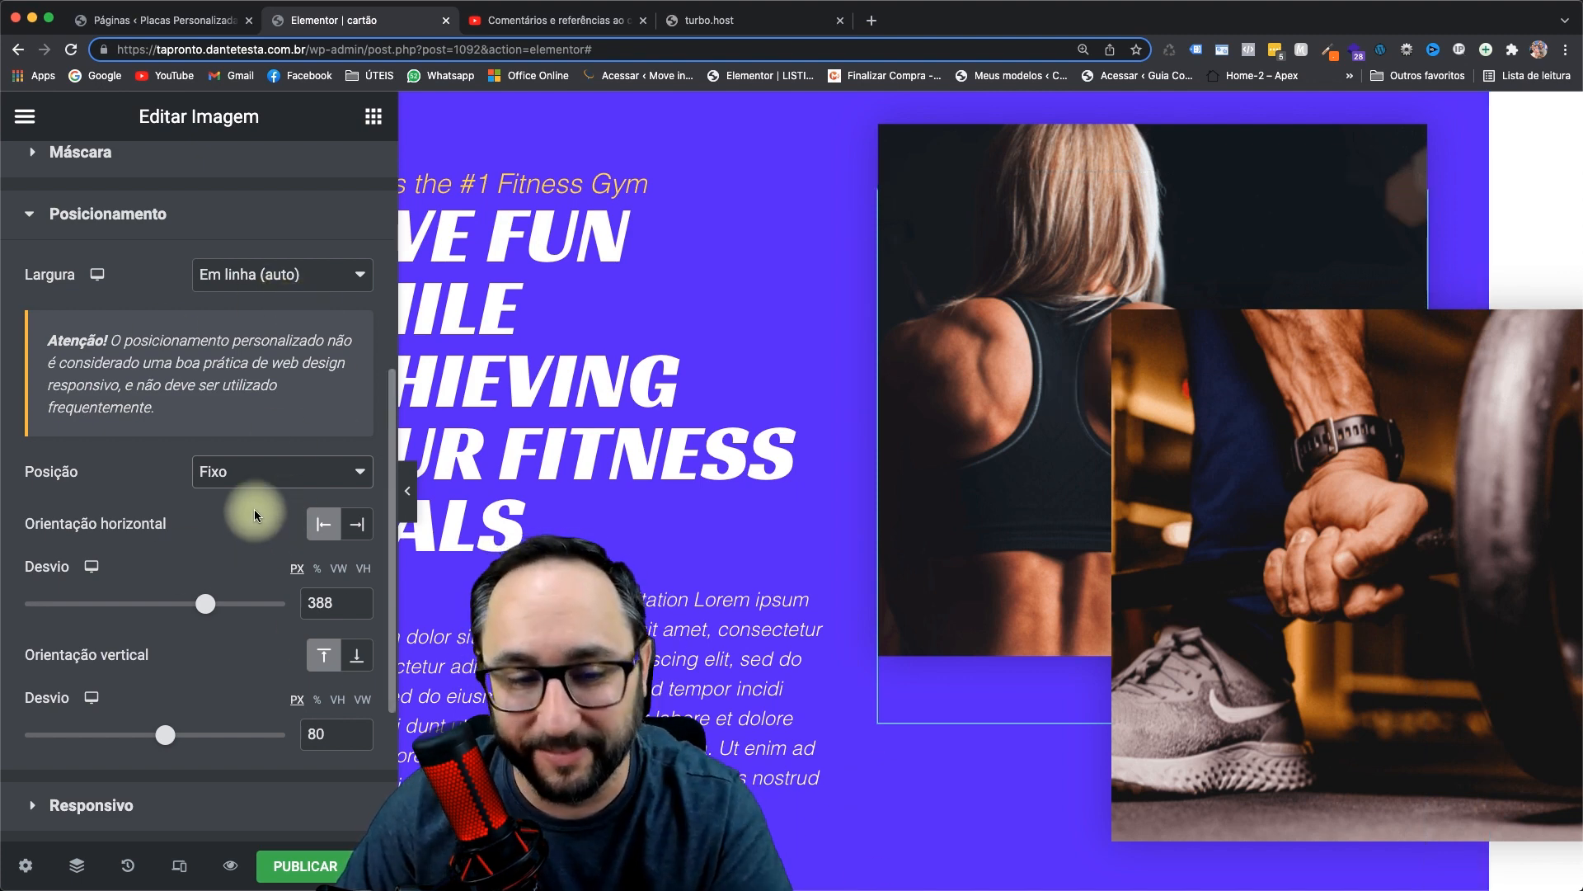
- Open the motion effects of the woman's image and switch its Scrolling Effects off and on again
scroll(256, 512, up, 10)
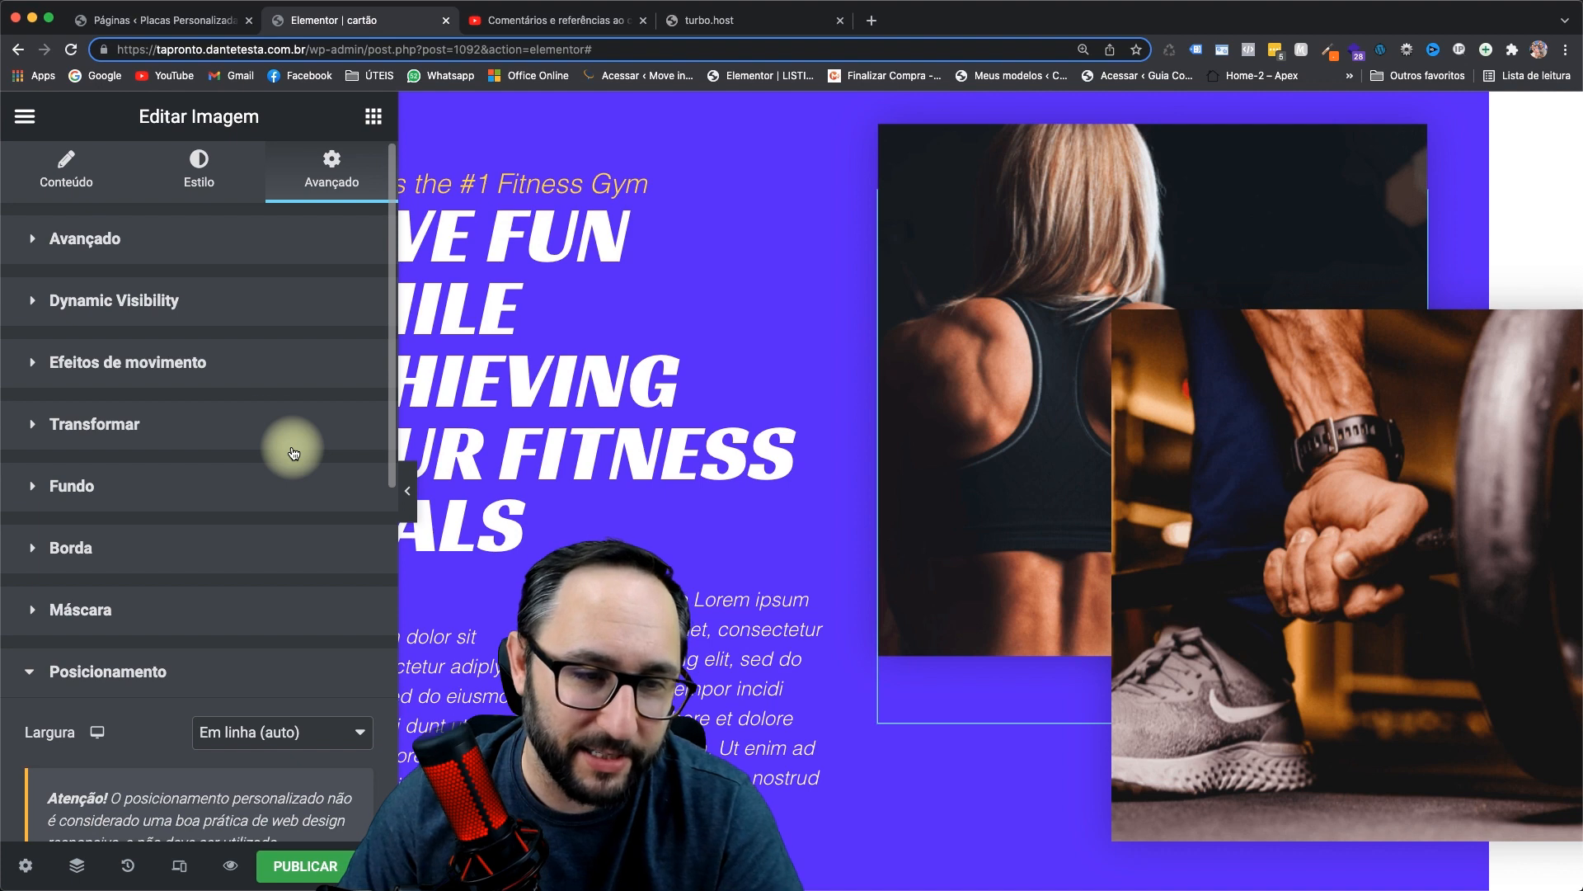
click(146, 371)
click(334, 418)
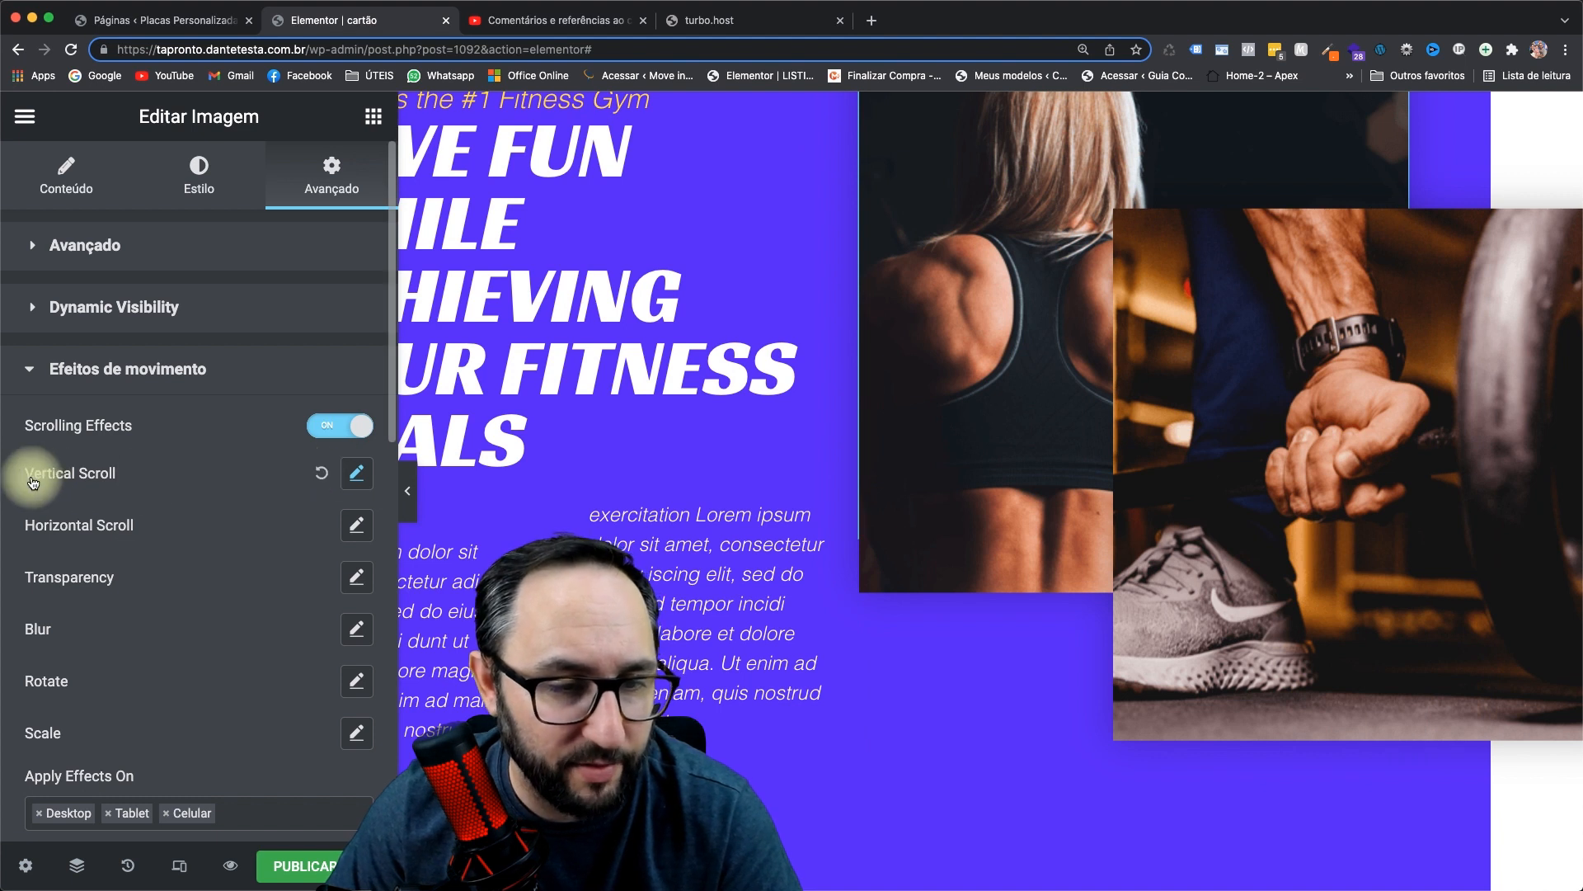
click(350, 432)
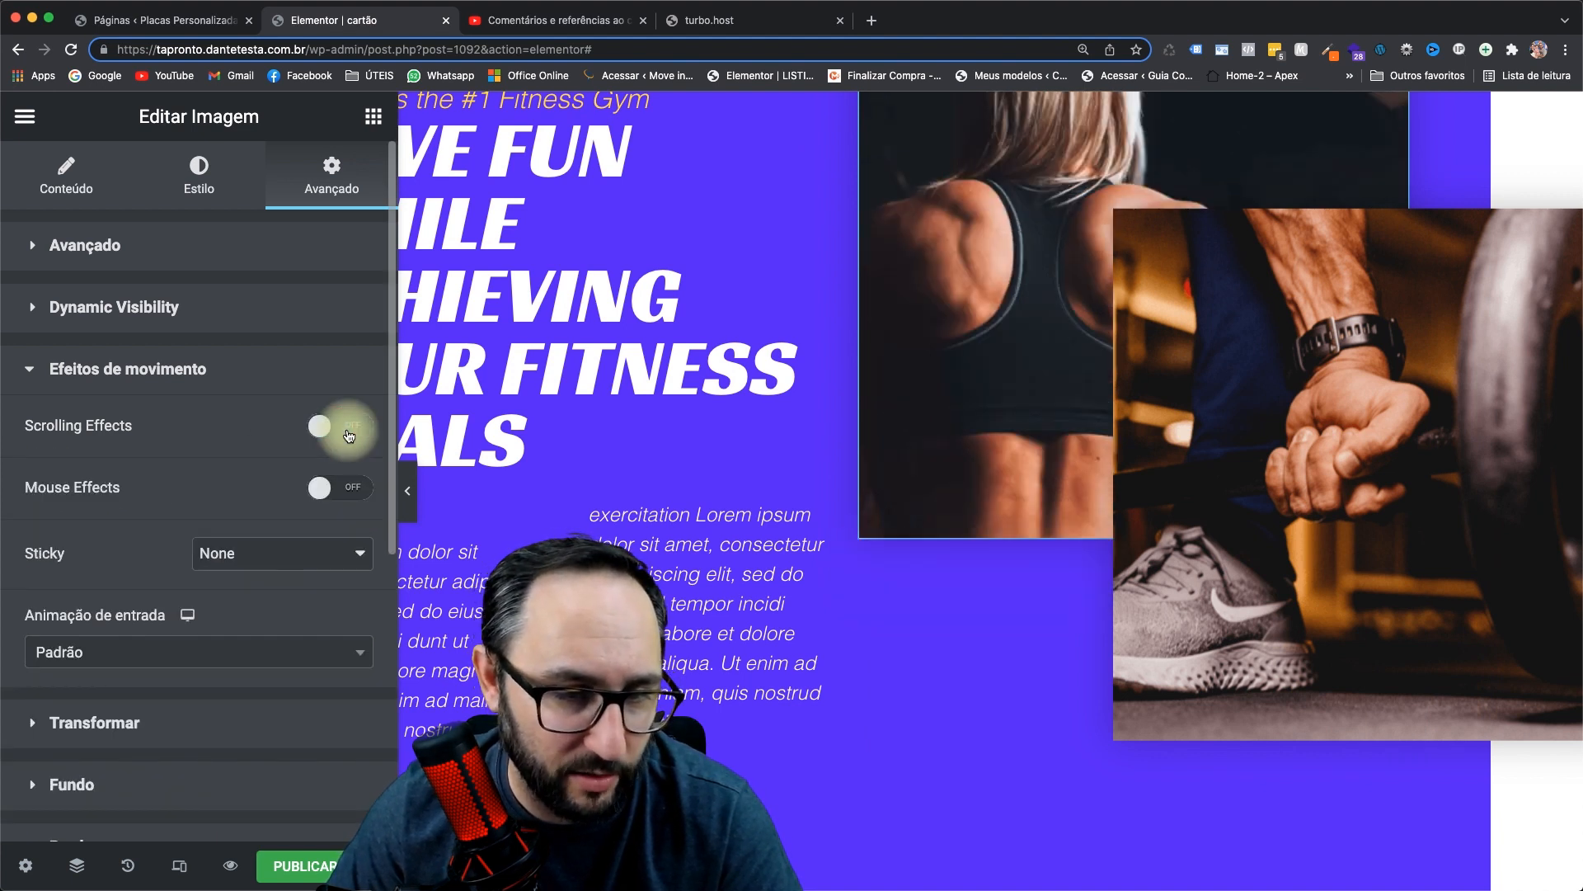
click(346, 431)
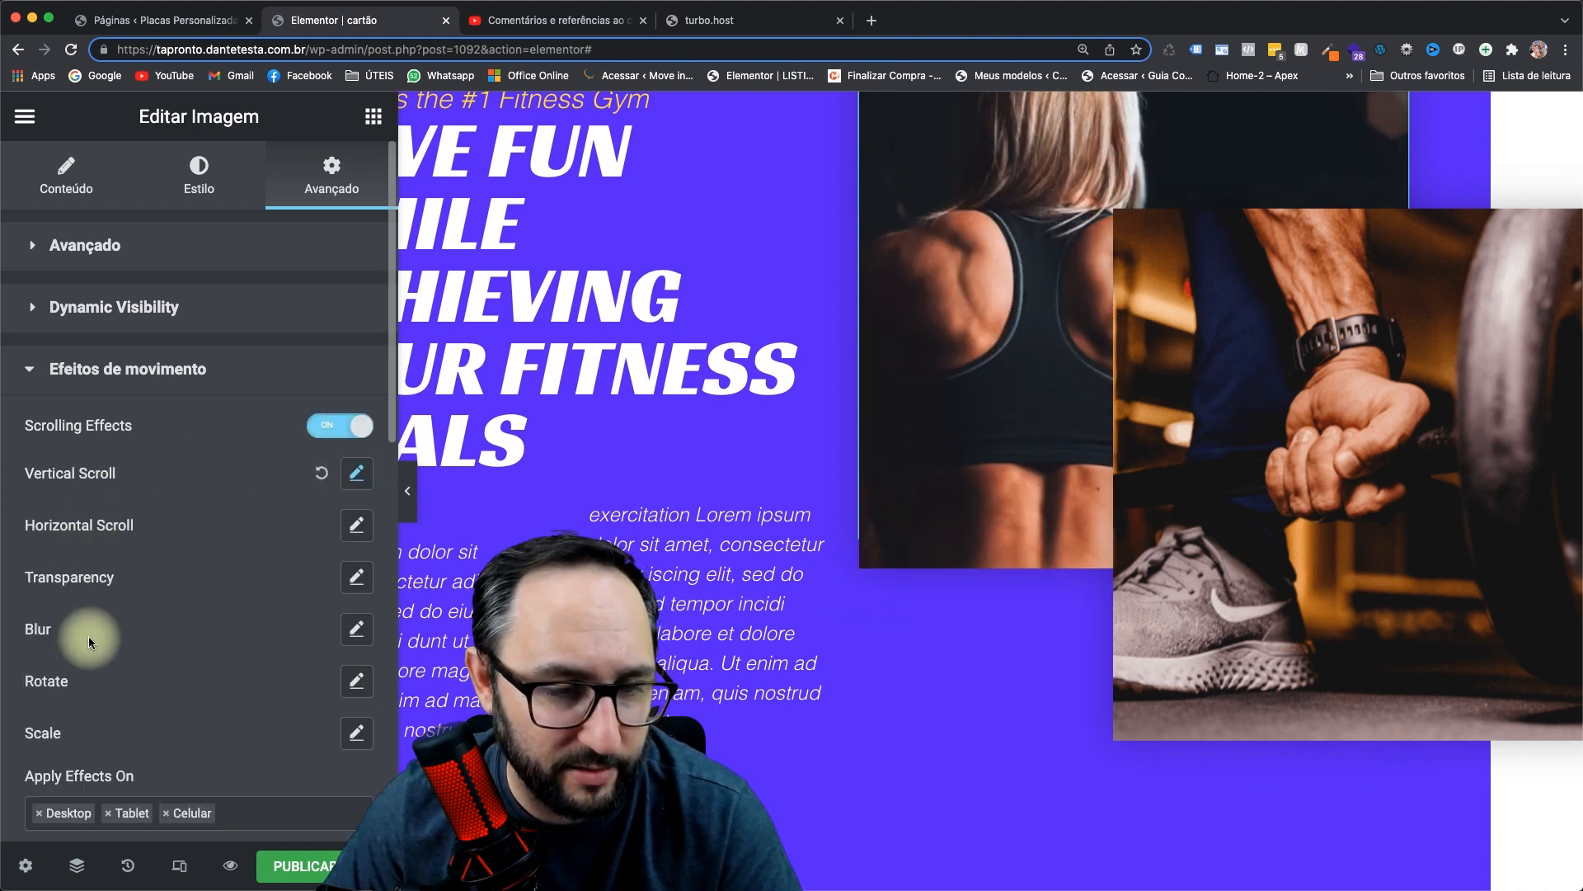
- Open the Vertical Scroll settings of the woman's image and examine how it moves as the page scrolls
click(358, 476)
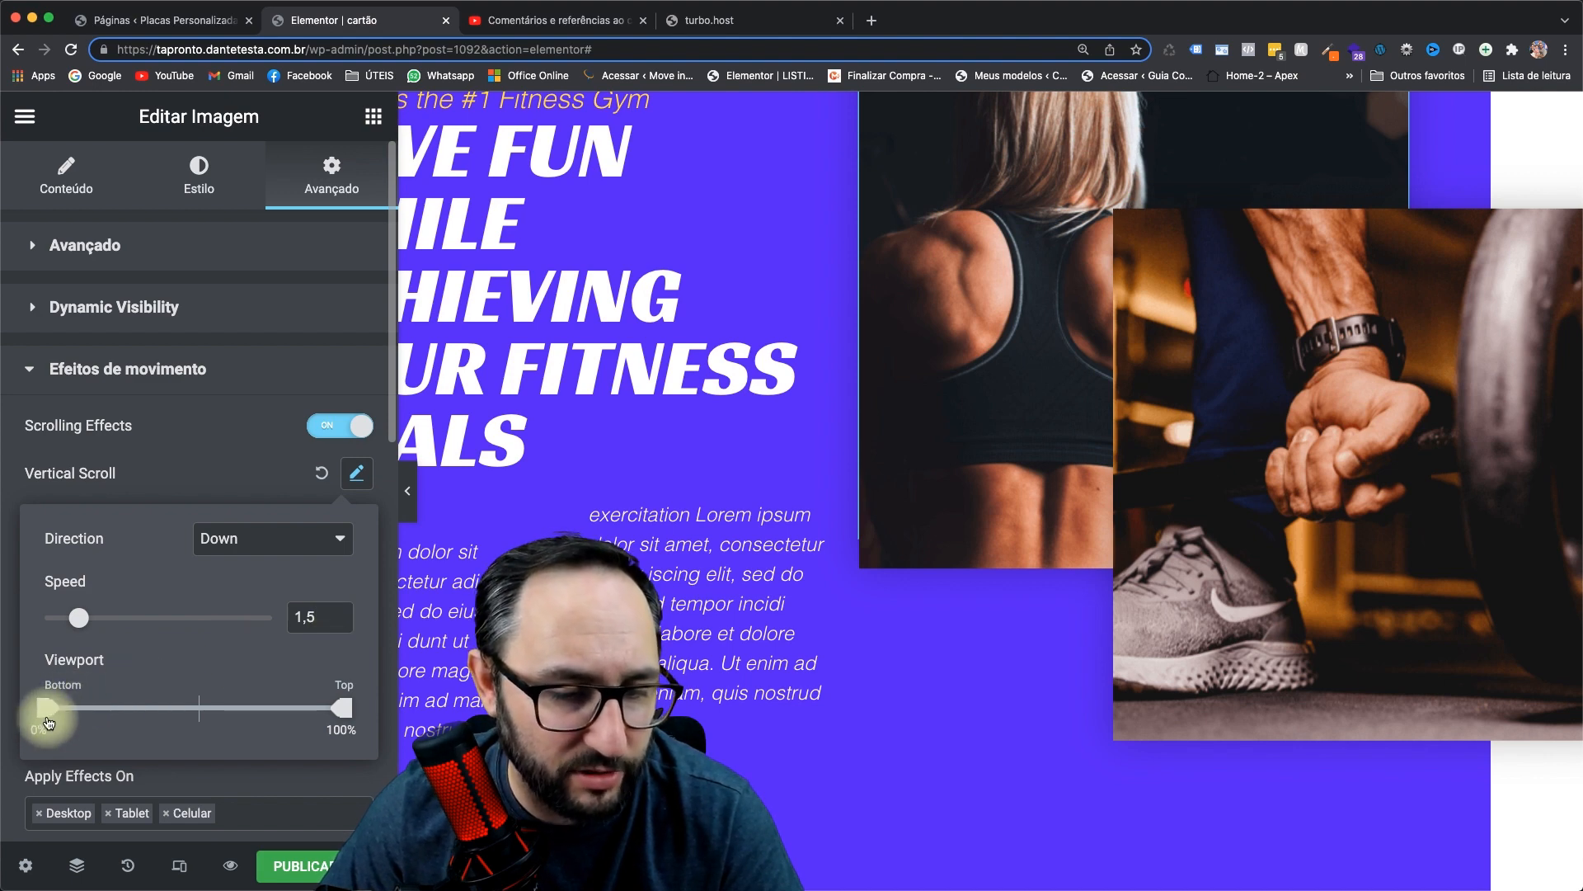
scroll(828, 537, up, 2)
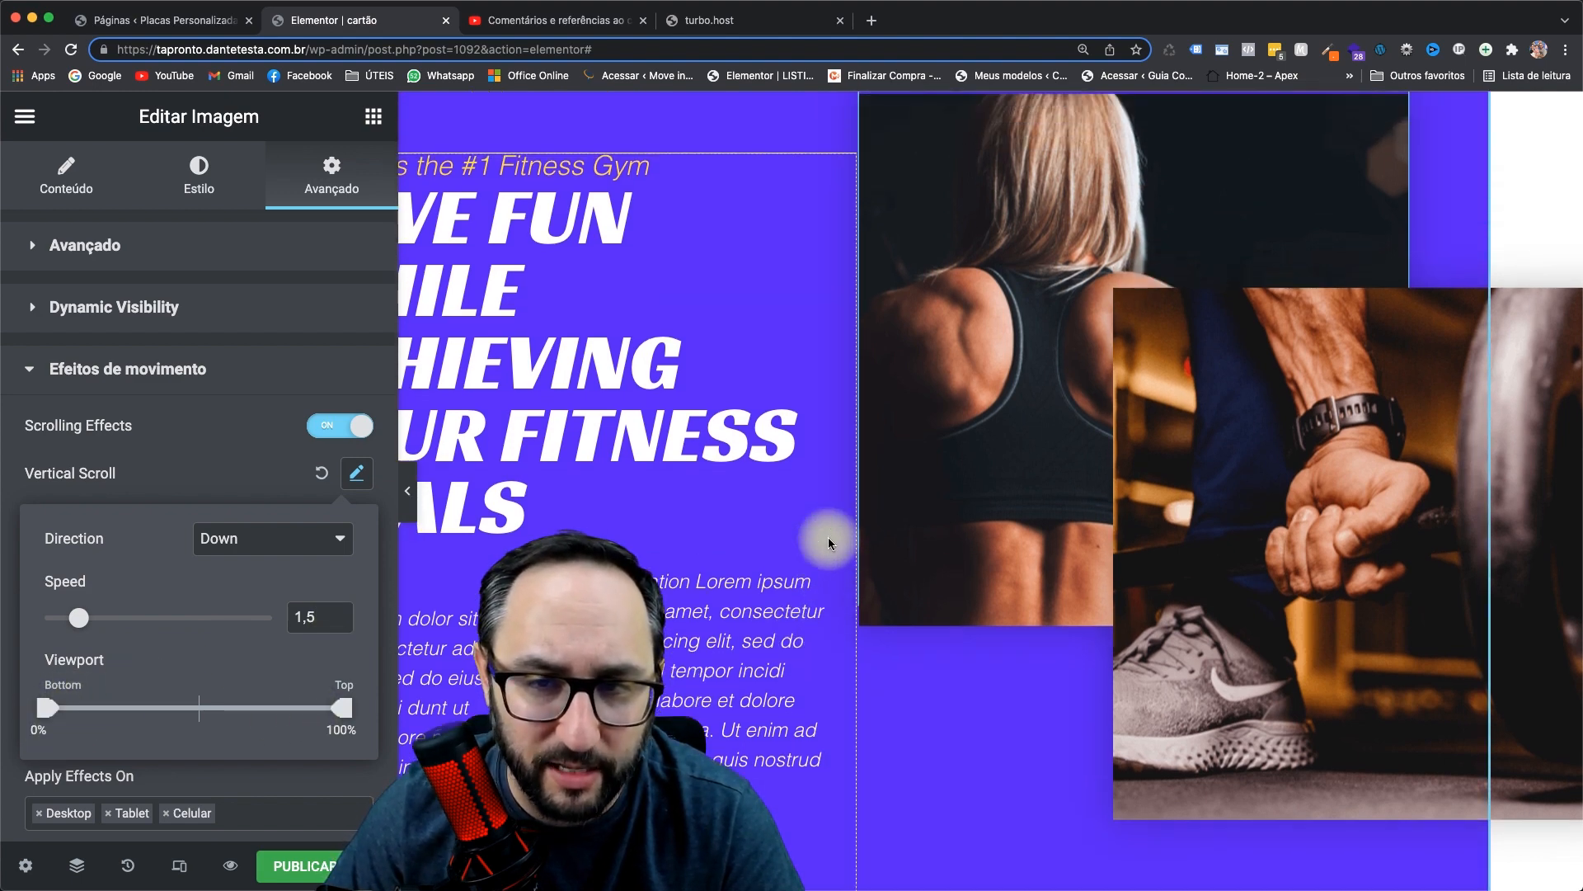
scroll(828, 537, down, 3)
scroll(828, 537, up, 2)
scroll(828, 537, down, 3)
scroll(828, 537, up, 3)
scroll(829, 542, up, 1)
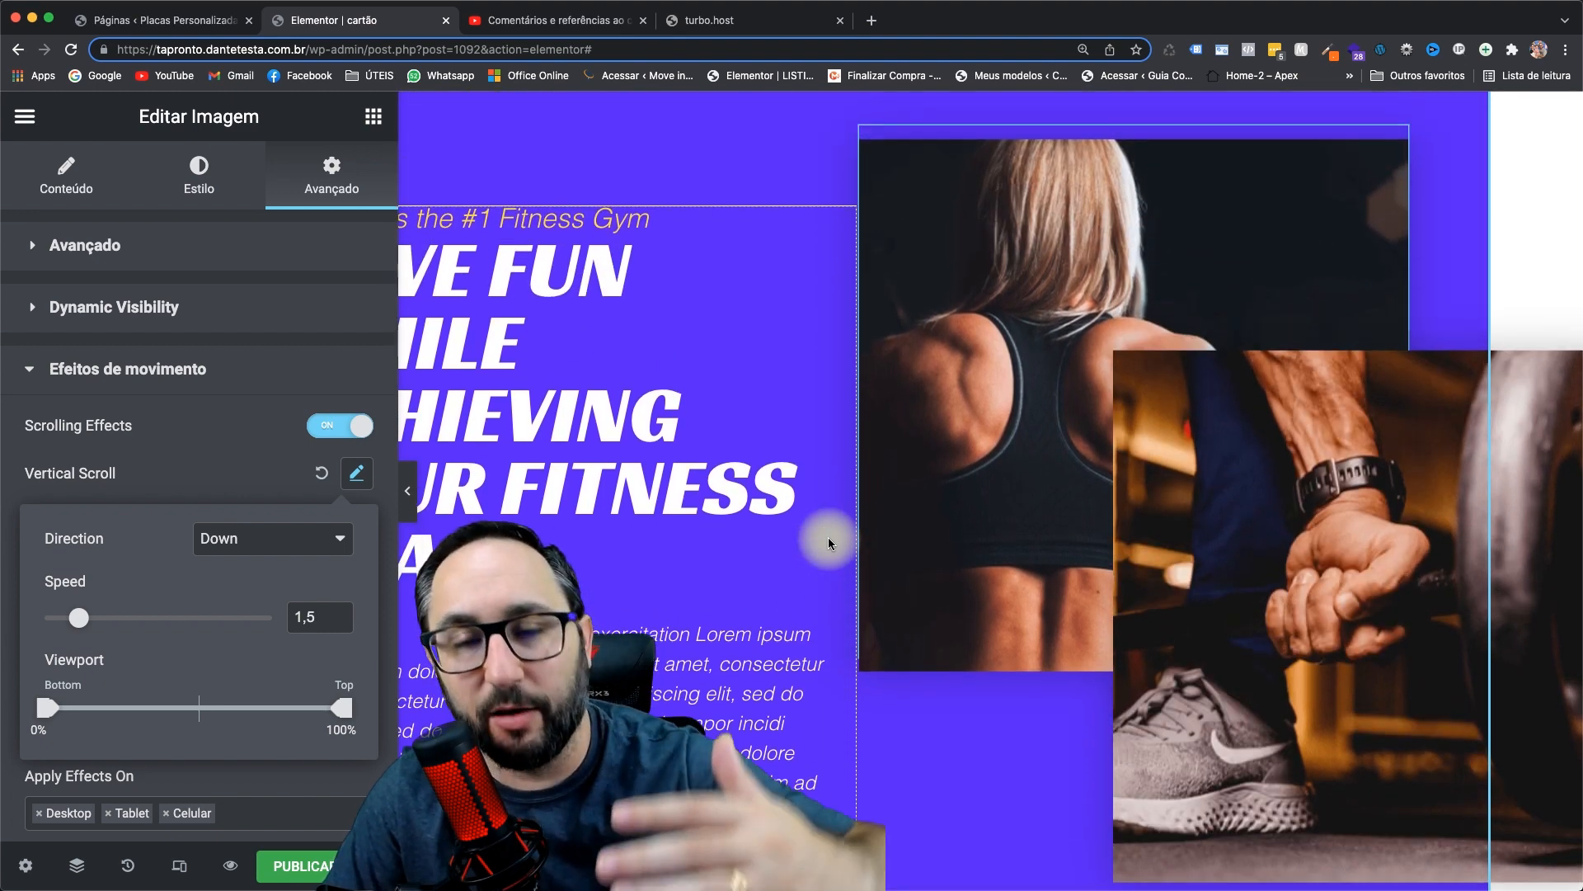
scroll(829, 542, down, 3)
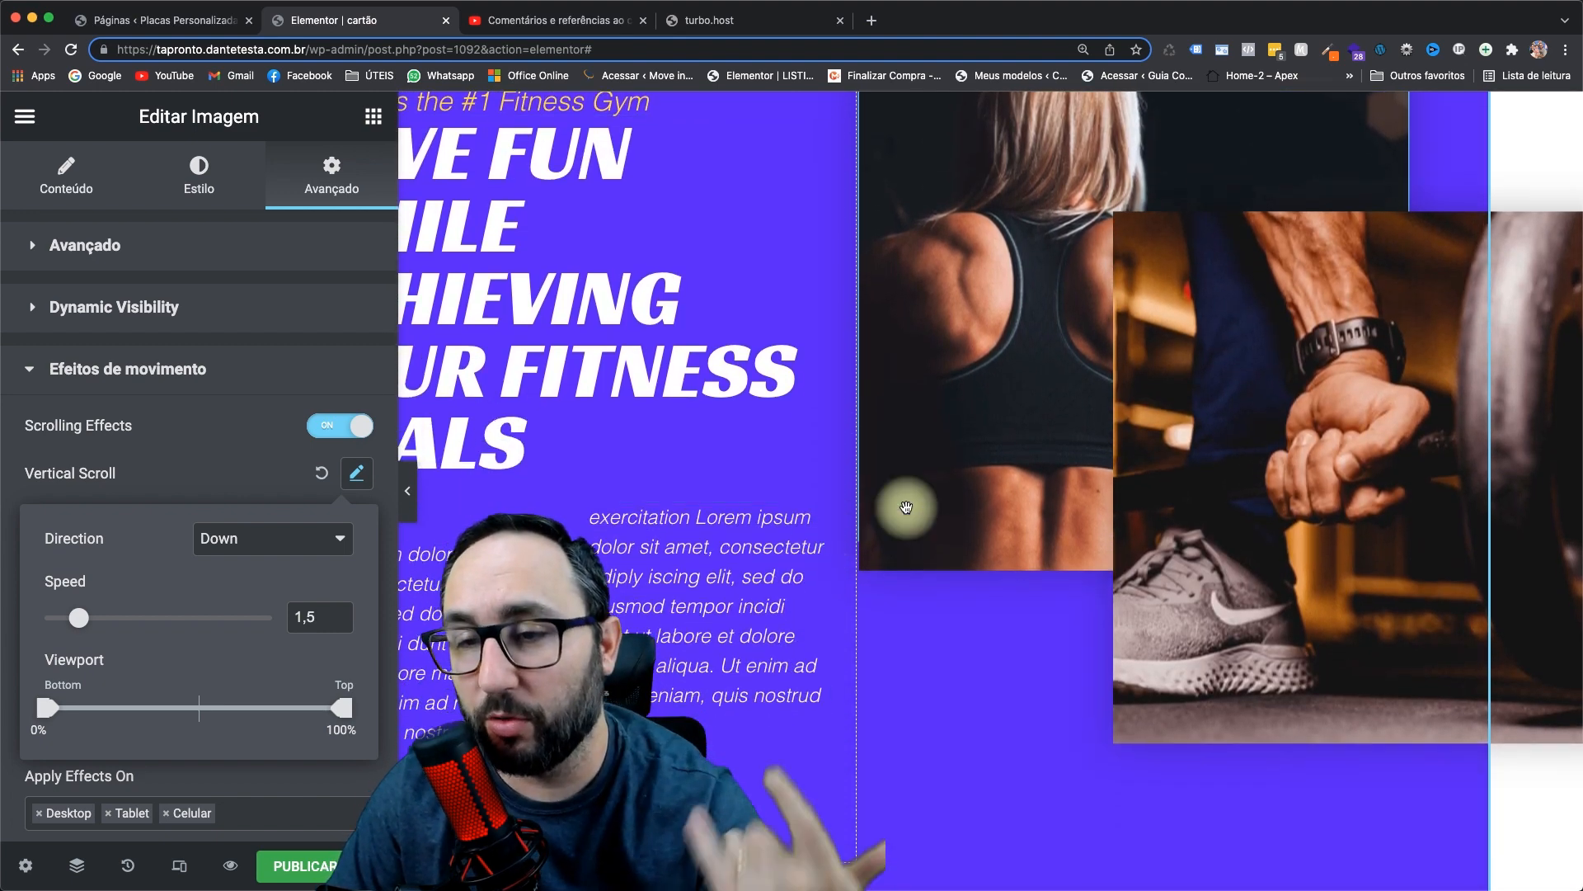
- Open the barbell image's Vertical Scroll settings and examine how the two overlapping images move as the page scrolls
click(1242, 379)
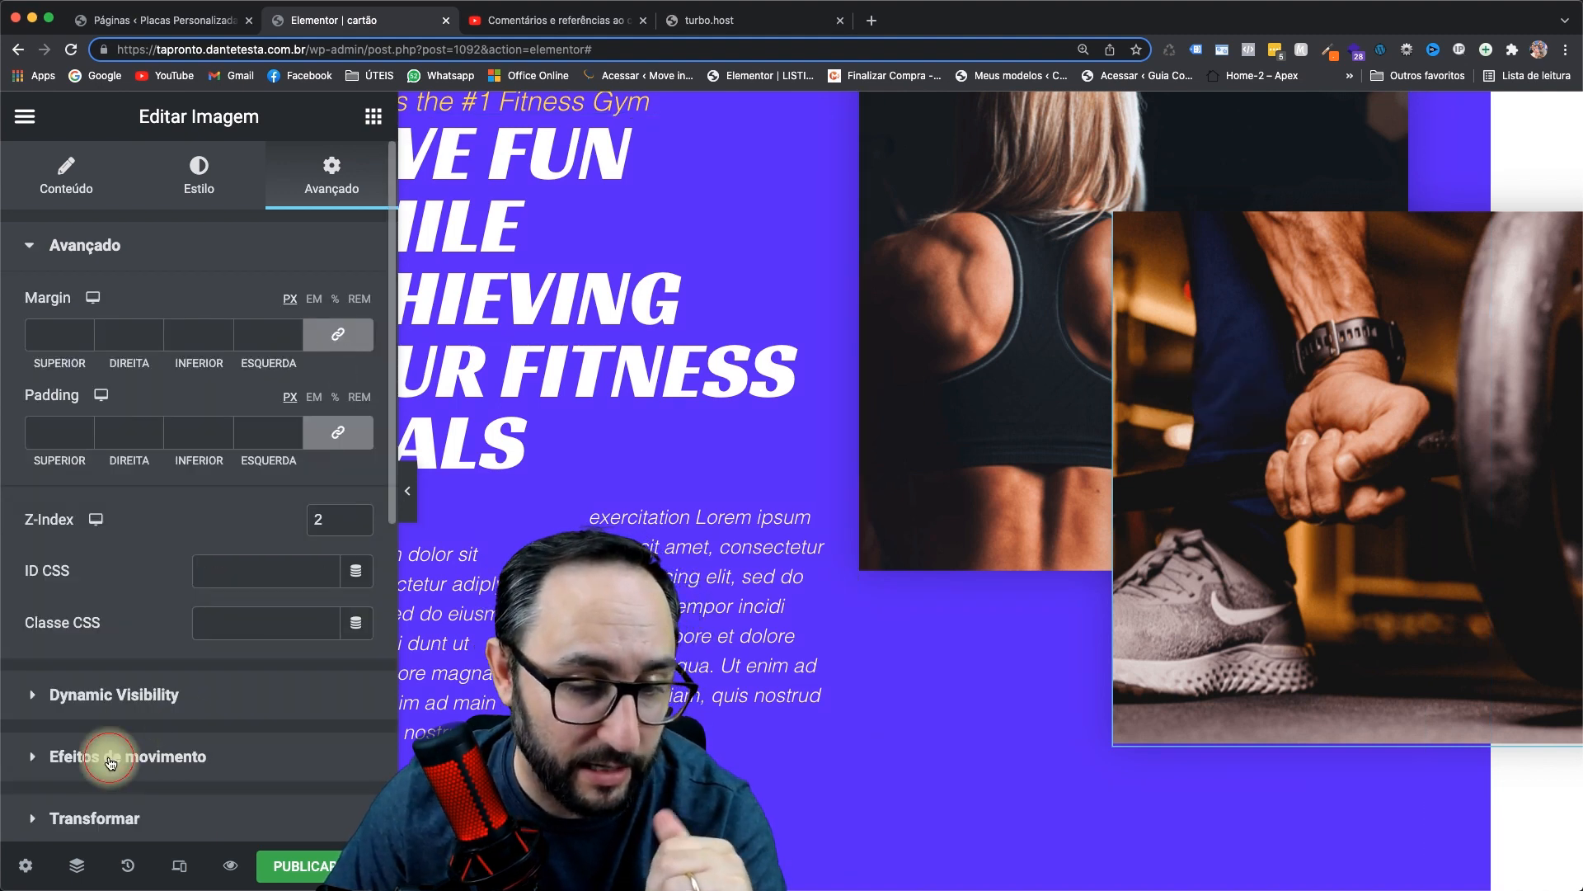
click(198, 753)
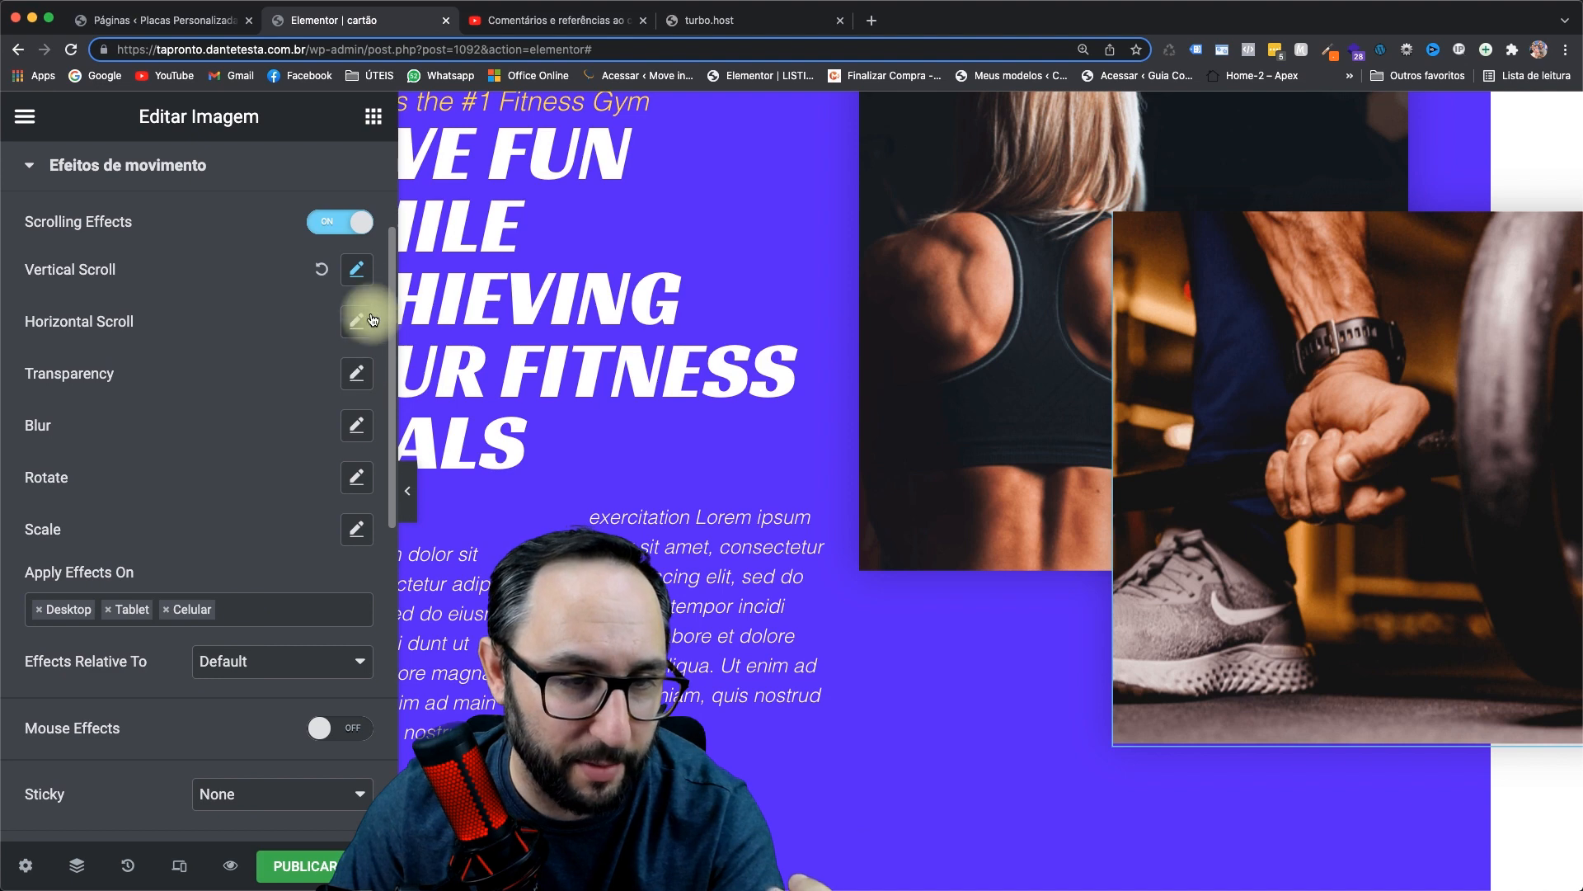
click(355, 270)
click(318, 423)
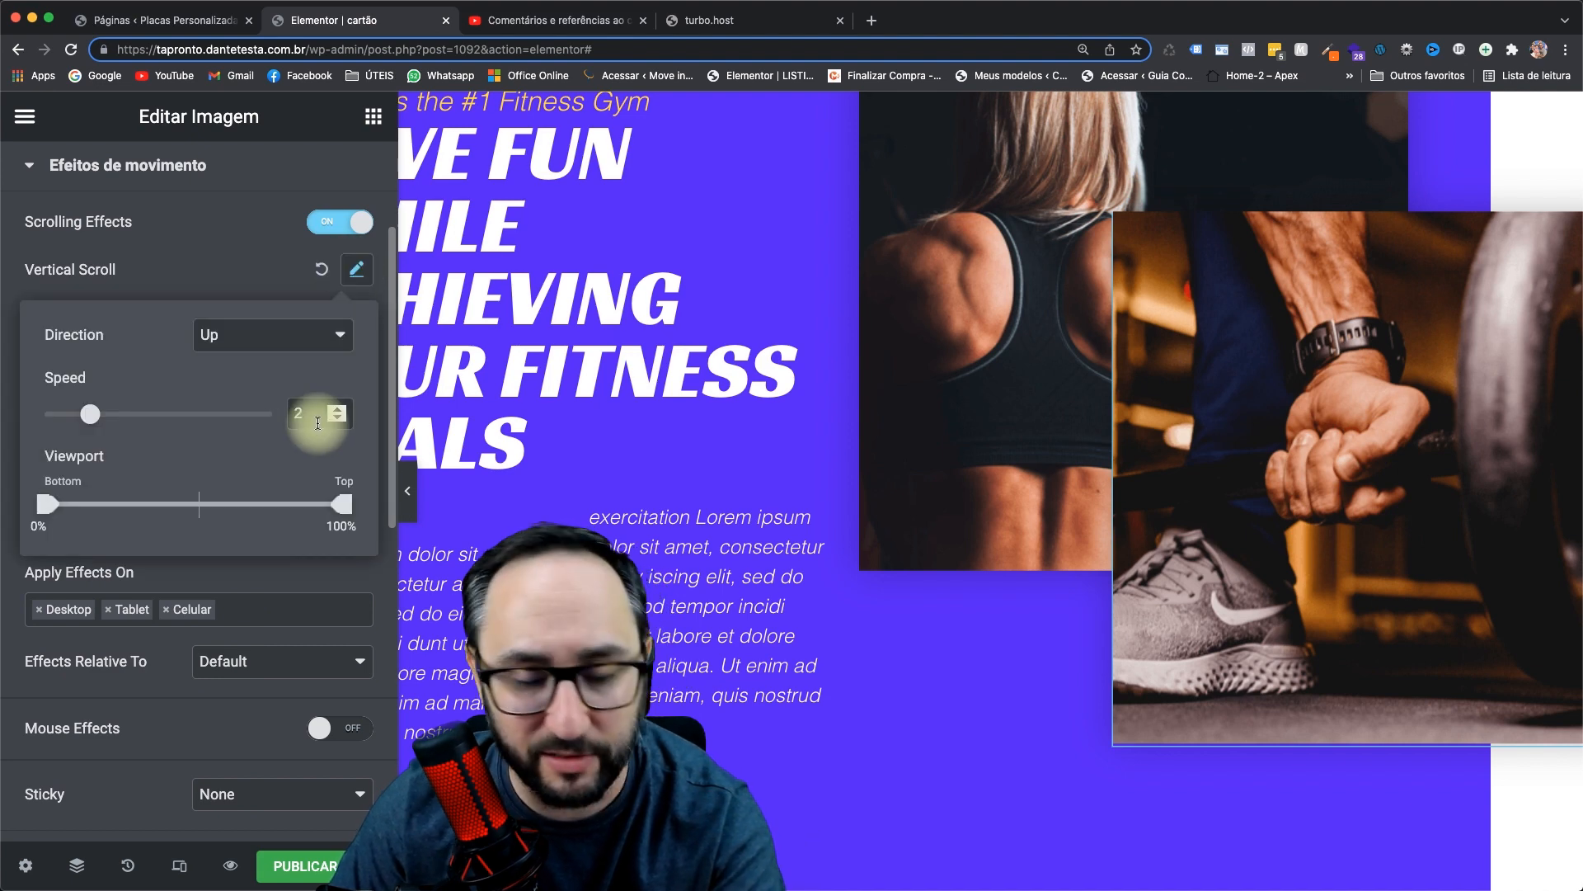
scroll(856, 552, down, 2)
scroll(856, 552, up, 4)
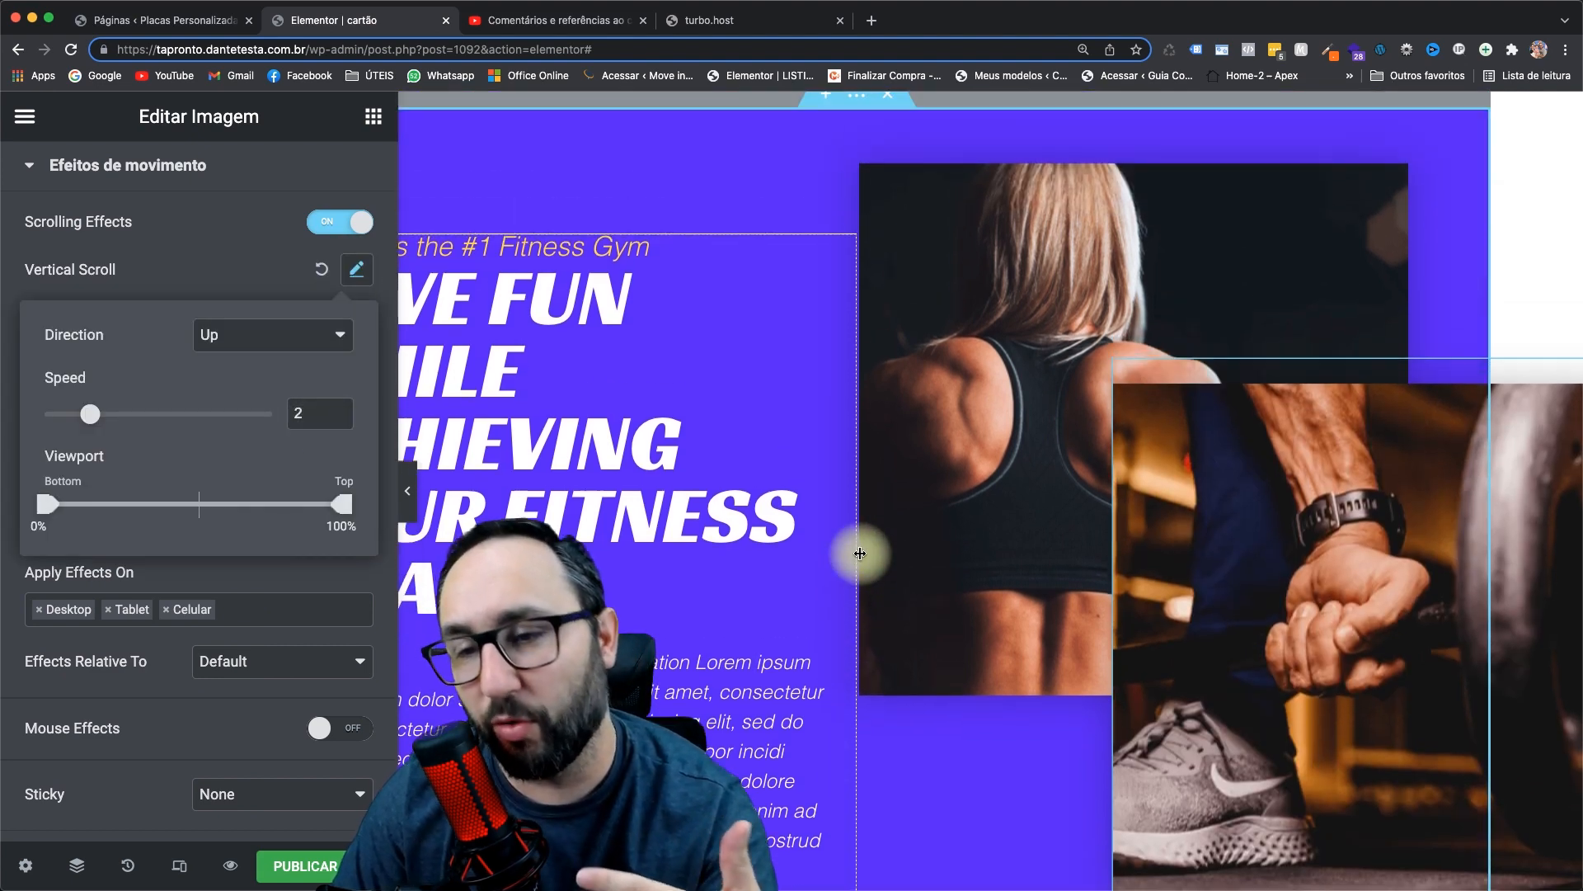
scroll(859, 553, down, 1)
scroll(859, 553, up, 1)
scroll(859, 553, down, 1)
scroll(859, 554, up, 3)
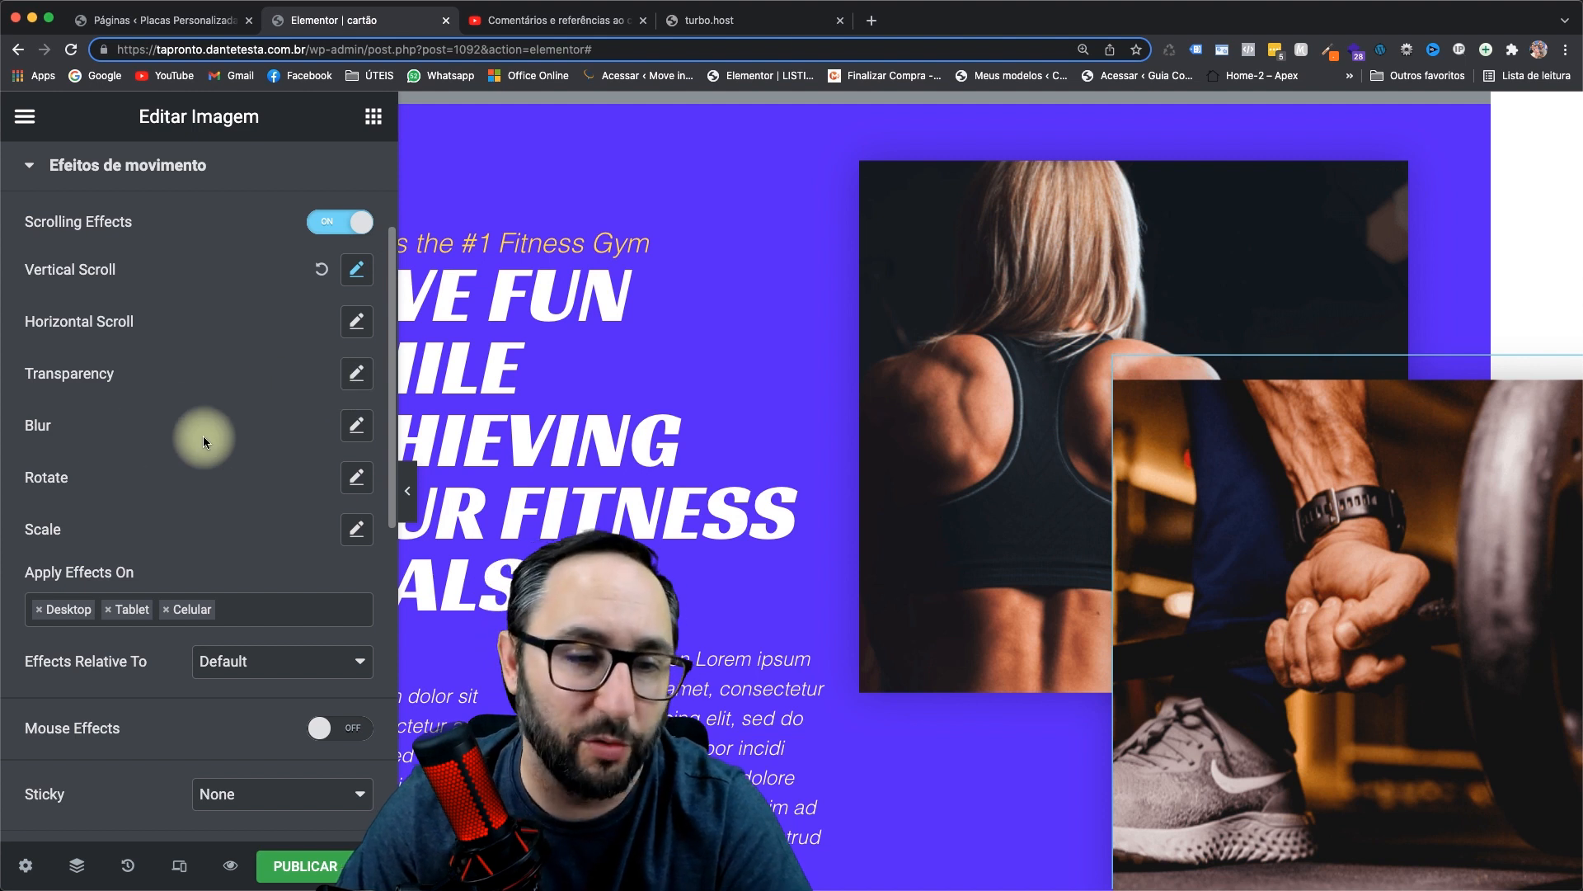
- Try a Rotate scrolling effect at speed 5,4 on the barbell image while scrolling the page, and reset it
click(356, 487)
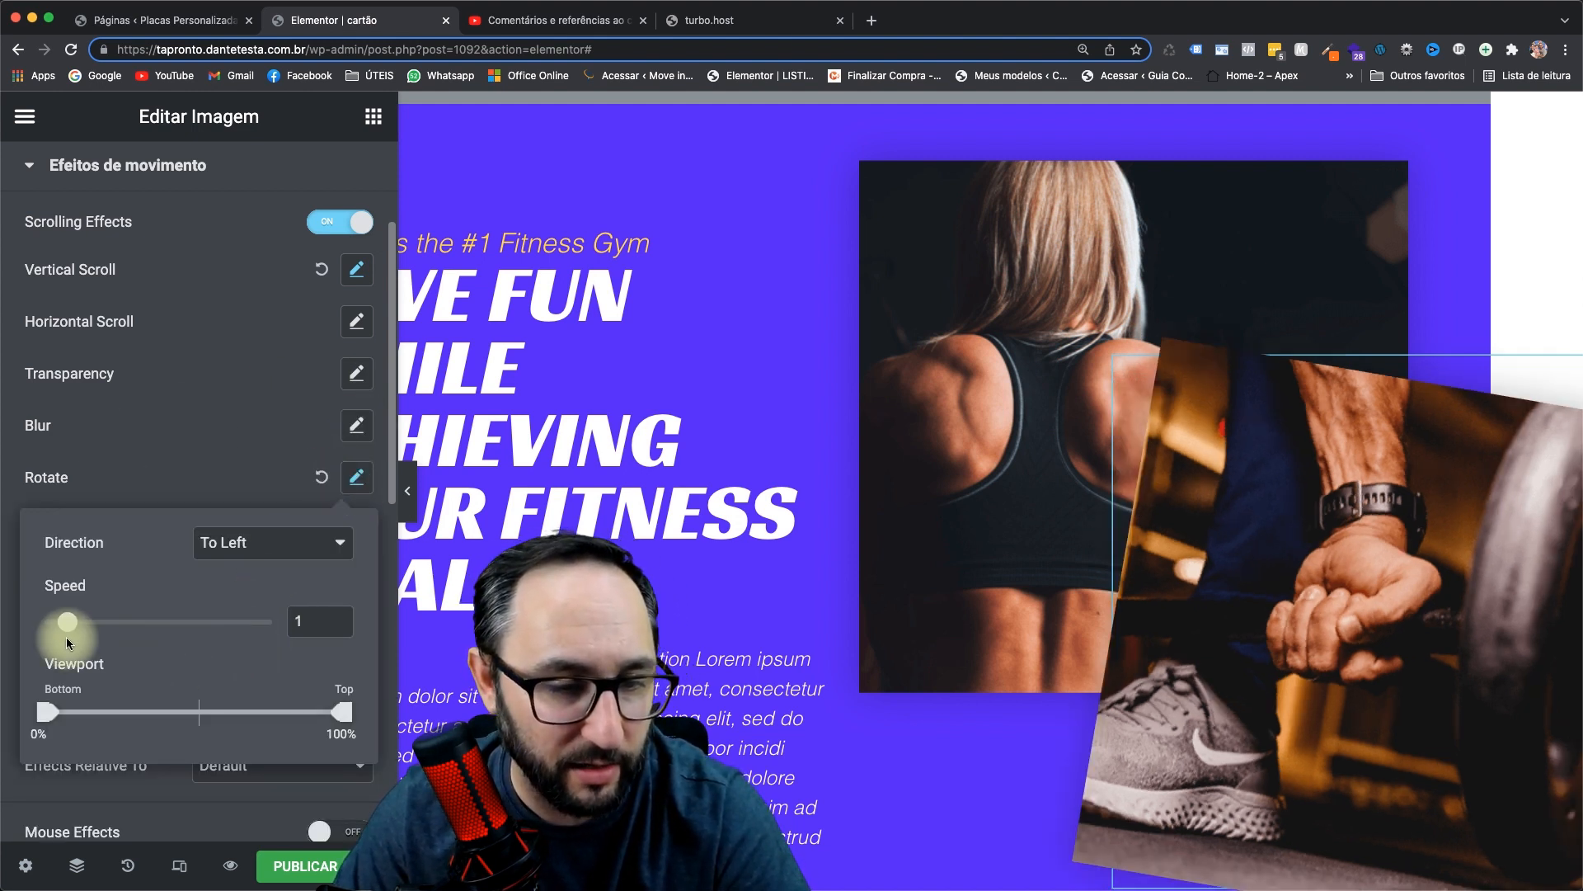
drag(72, 620, 167, 622)
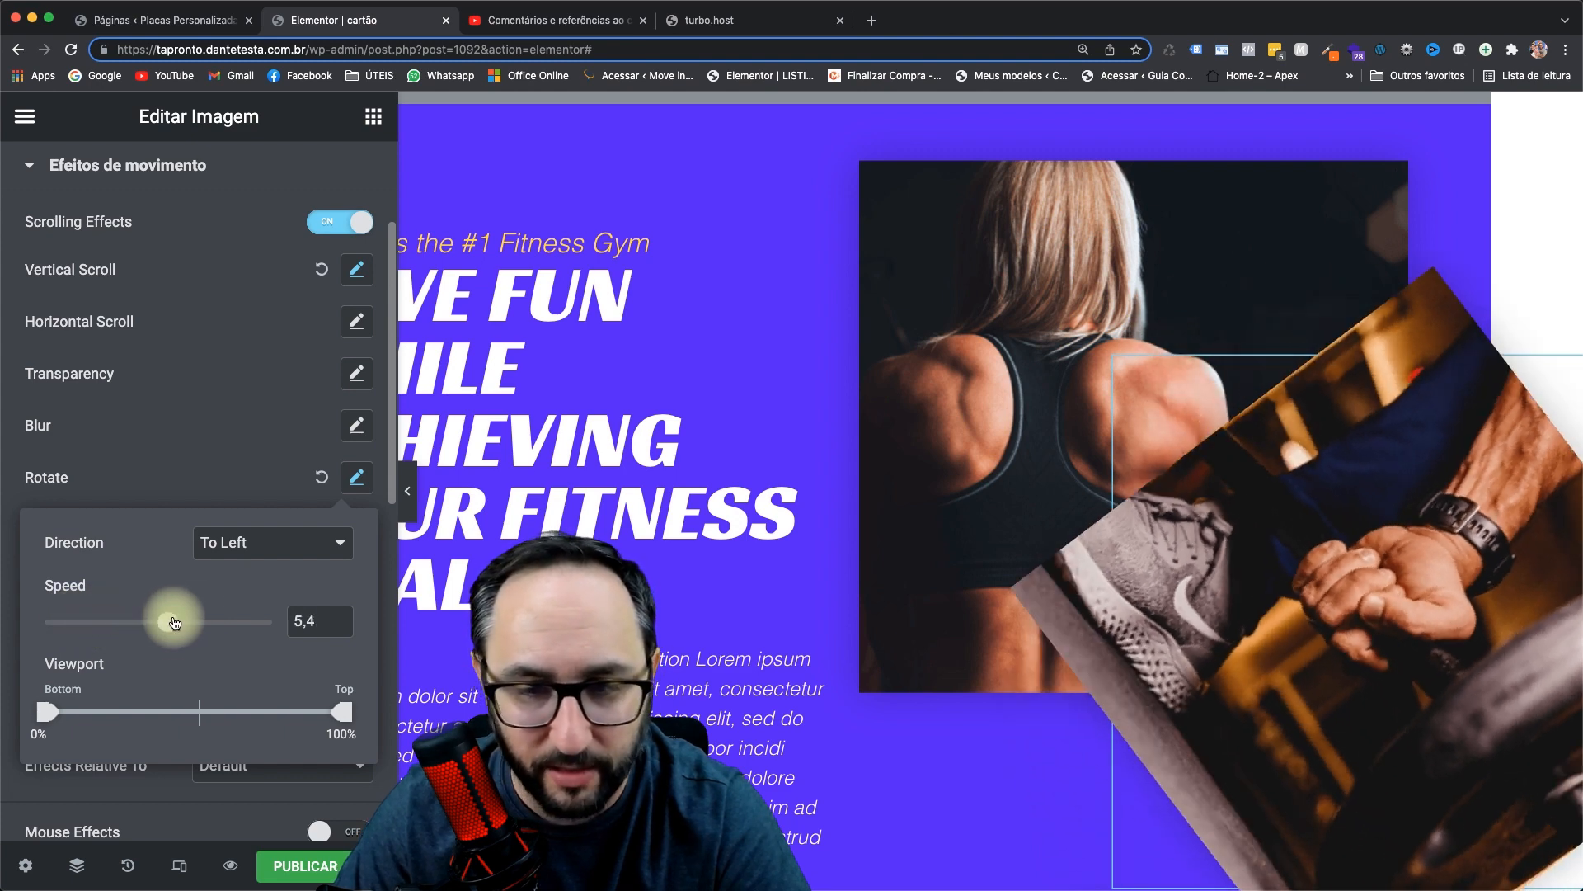
scroll(712, 477, up, 5)
scroll(711, 485, down, 5)
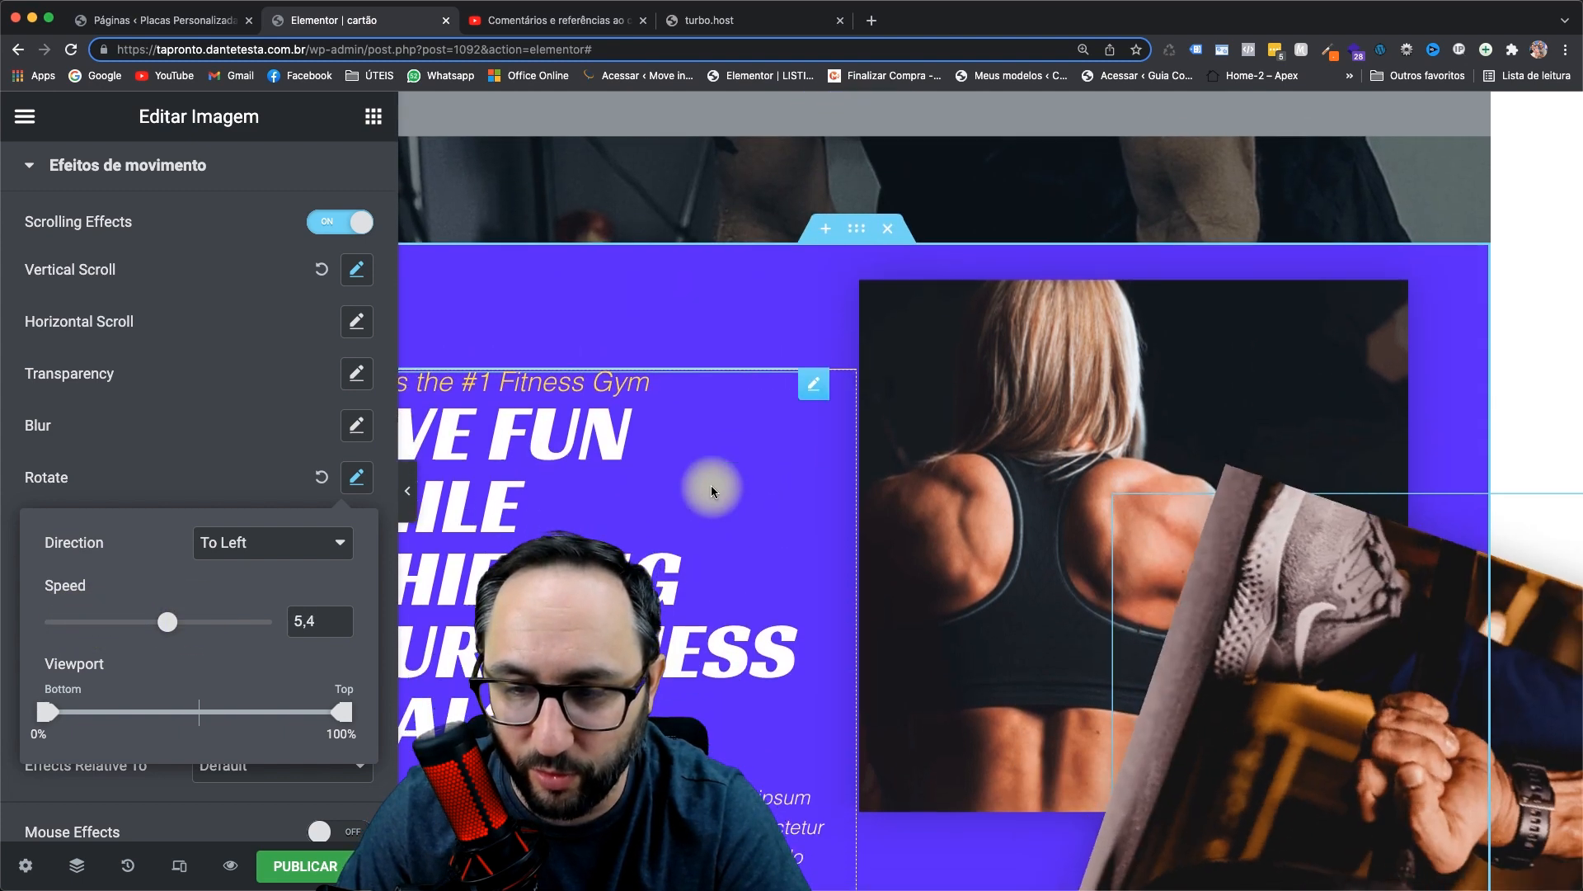
scroll(711, 485, down, 3)
scroll(711, 485, up, 3)
scroll(711, 485, down, 1)
scroll(712, 486, down, 3)
scroll(712, 487, up, 3)
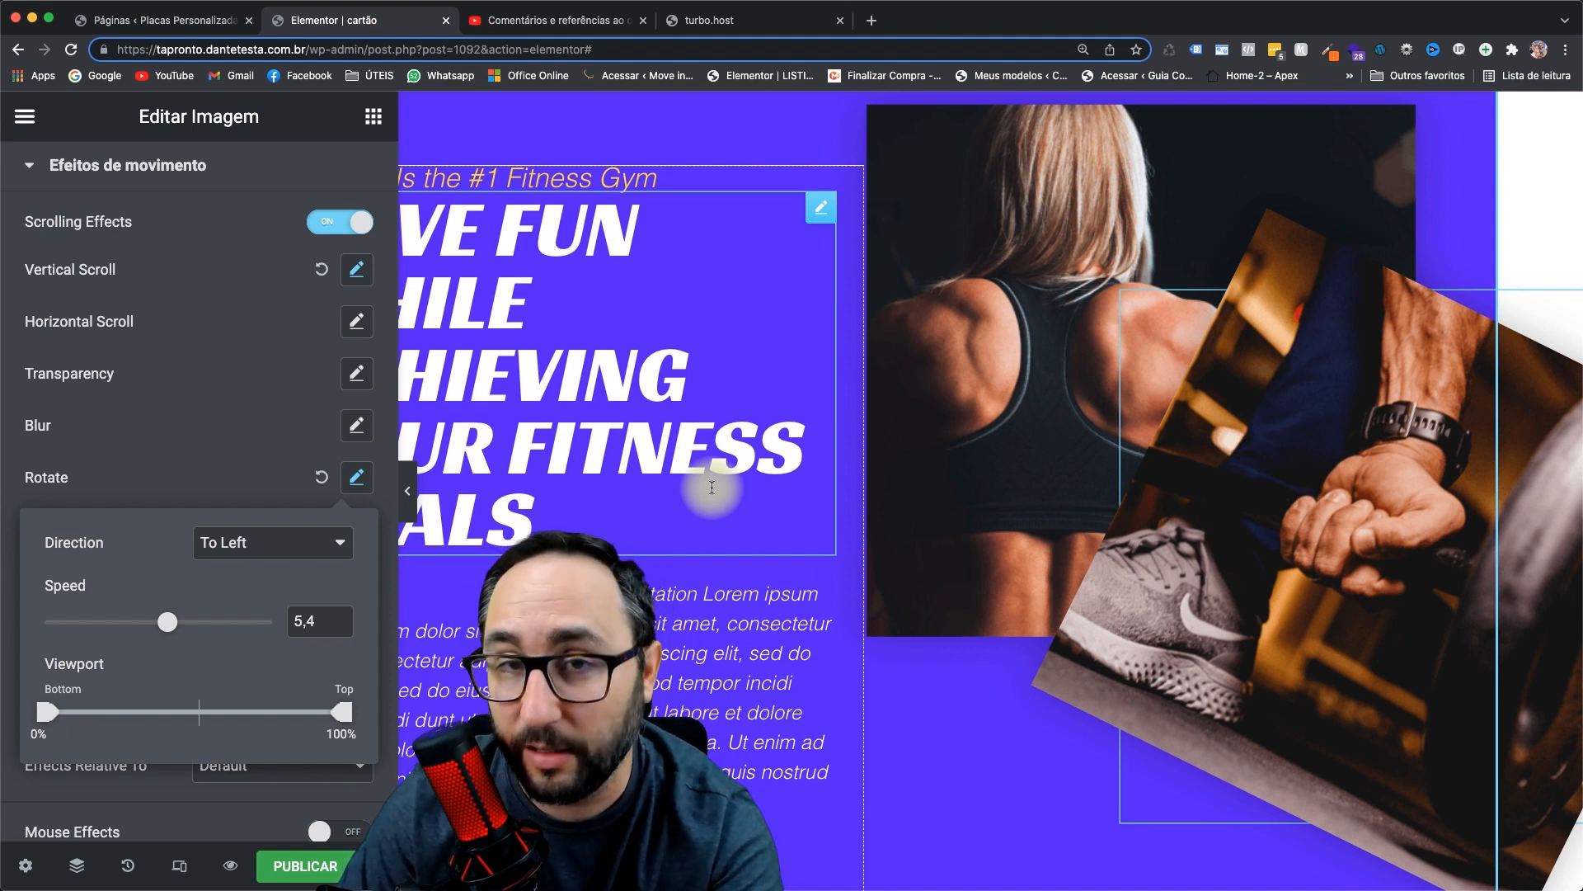
click(322, 478)
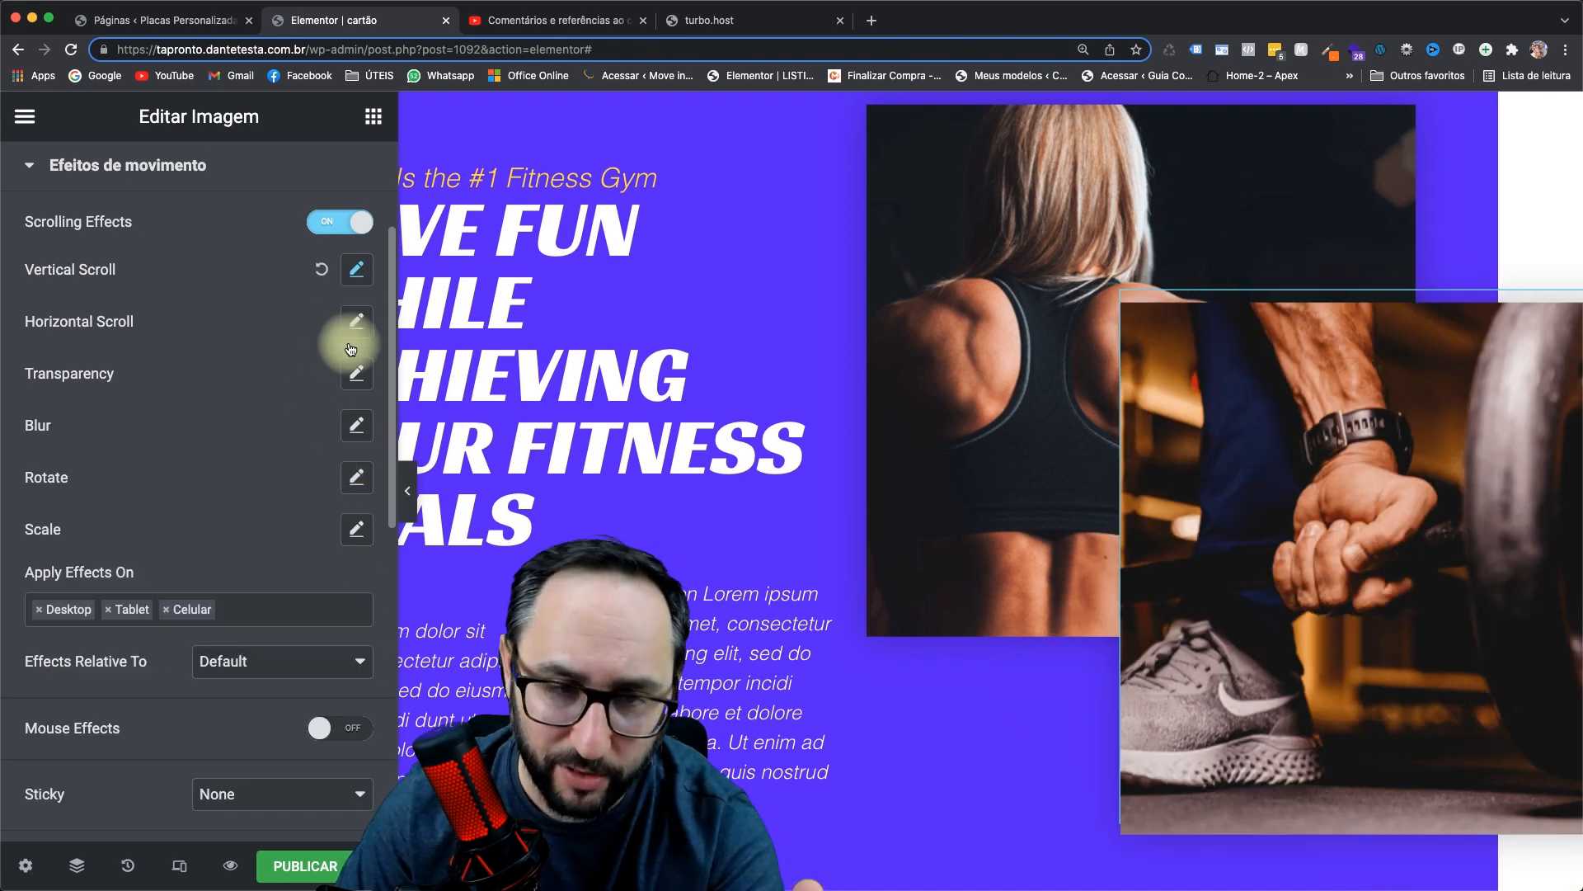
- Add the default Fade In Blur scrolling effect to the barbell image and check it while scrolling the page
click(357, 426)
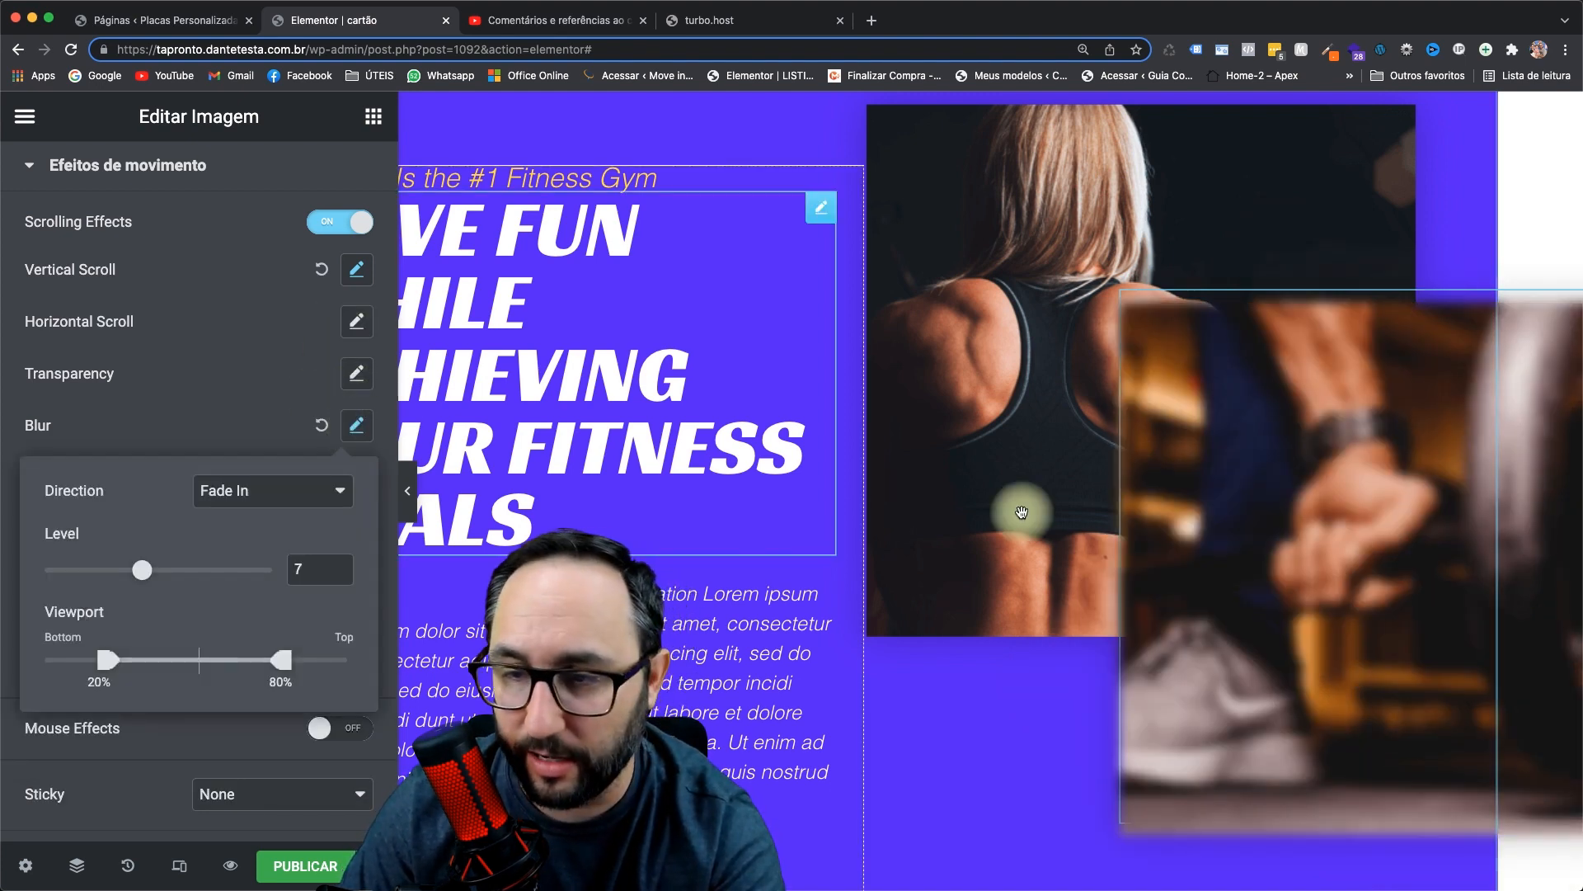
scroll(895, 485, down, 2)
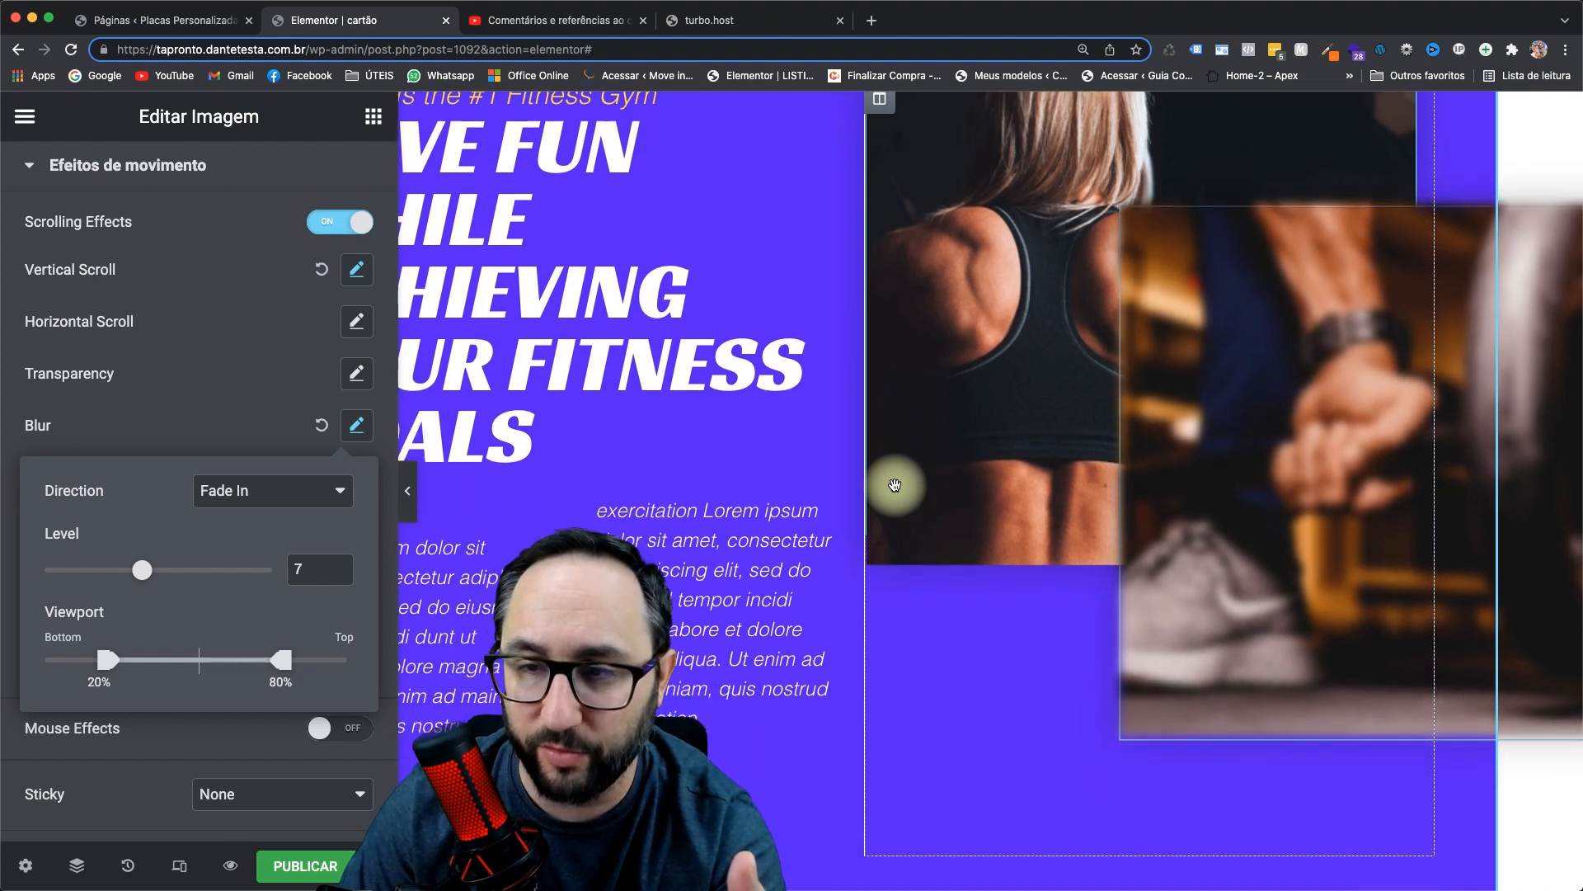
scroll(895, 485, down, 1)
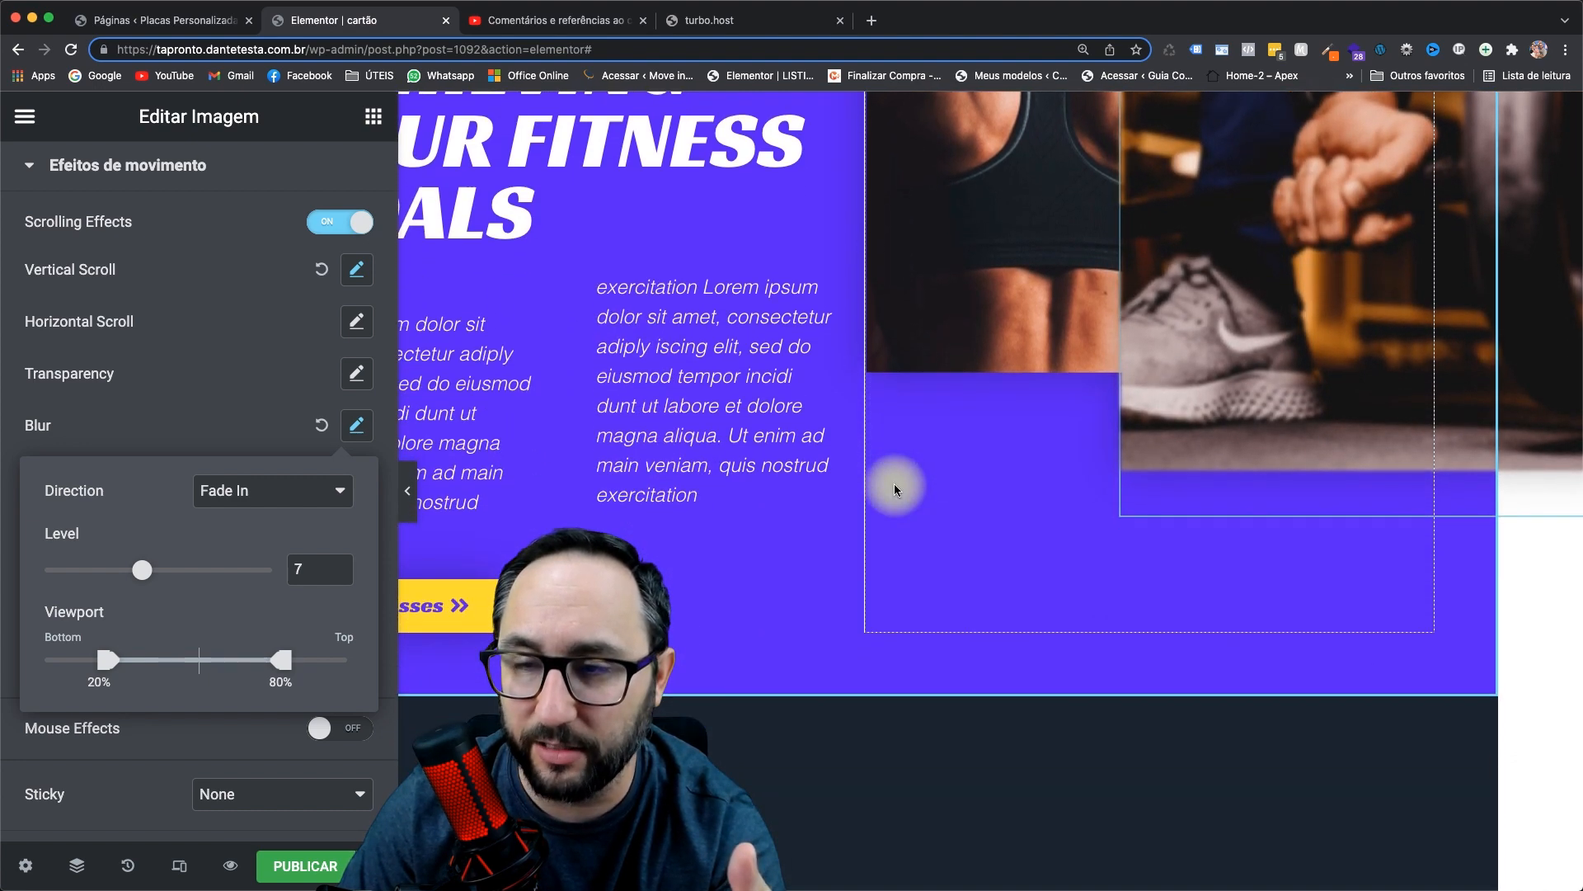
scroll(894, 483, up, 5)
scroll(894, 484, up, 1)
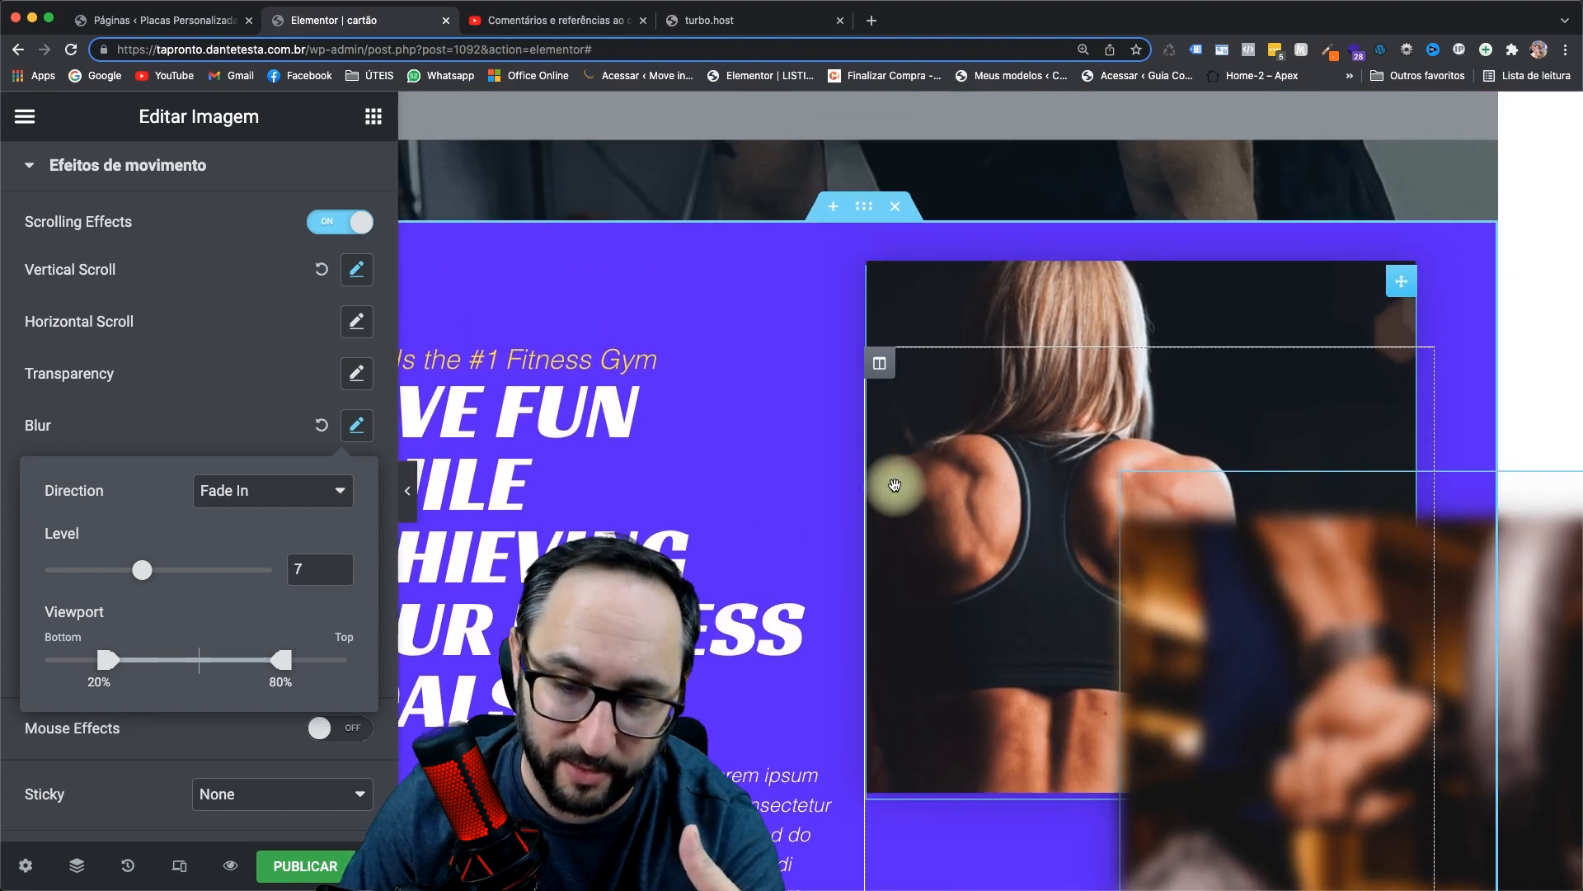
- Try the Fade Out direction for the barbell image's Blur effect while scrolling the page, and reset the blur
click(231, 486)
click(405, 497)
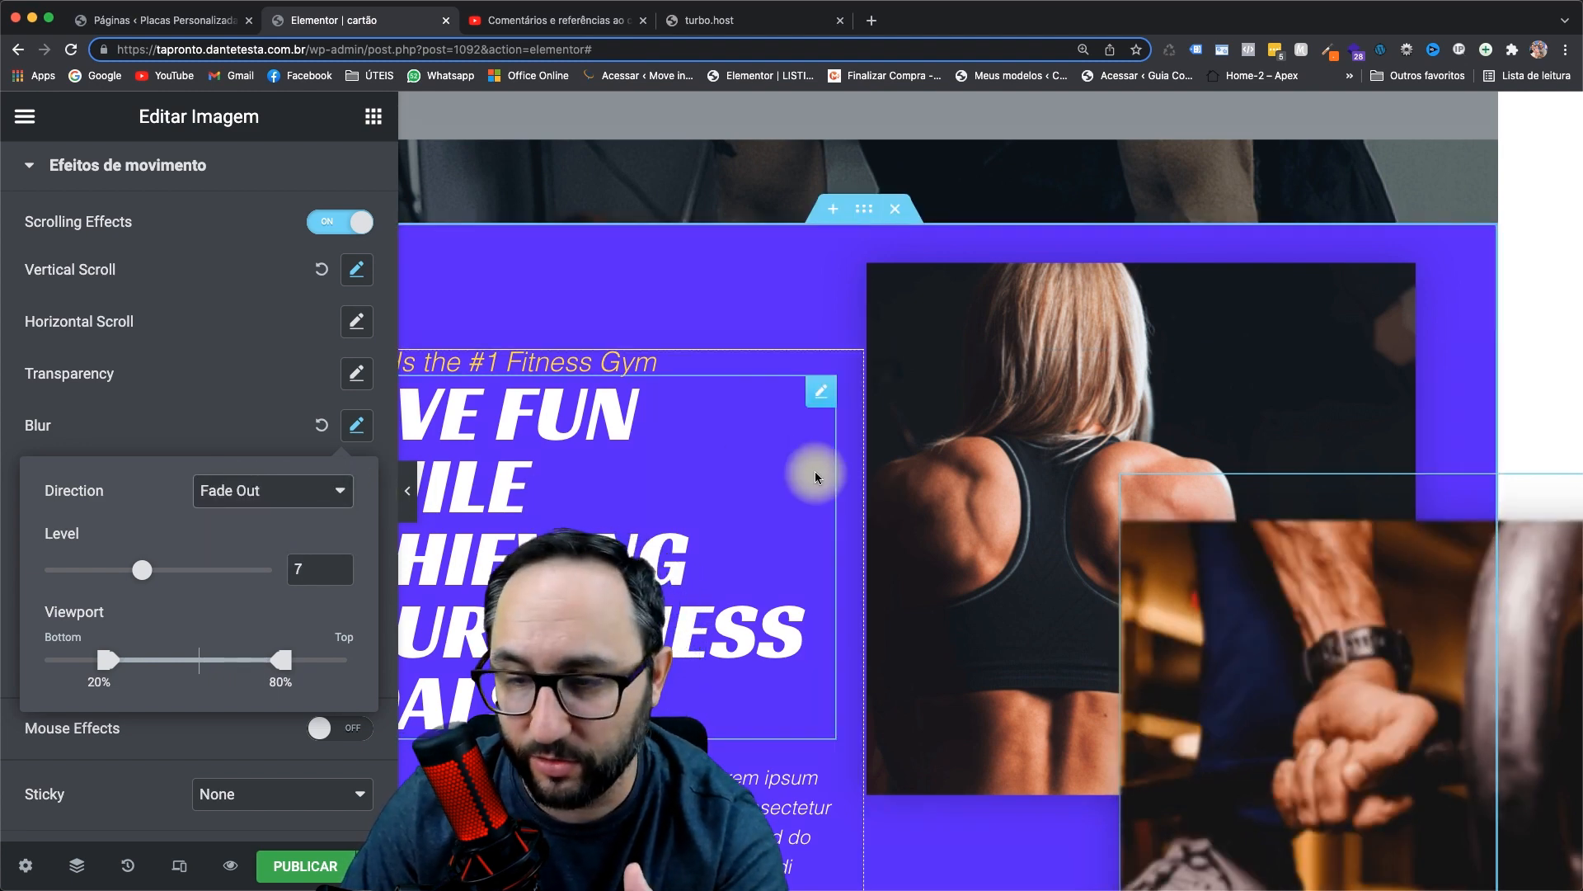
scroll(814, 472, down, 2)
scroll(815, 476, down, 5)
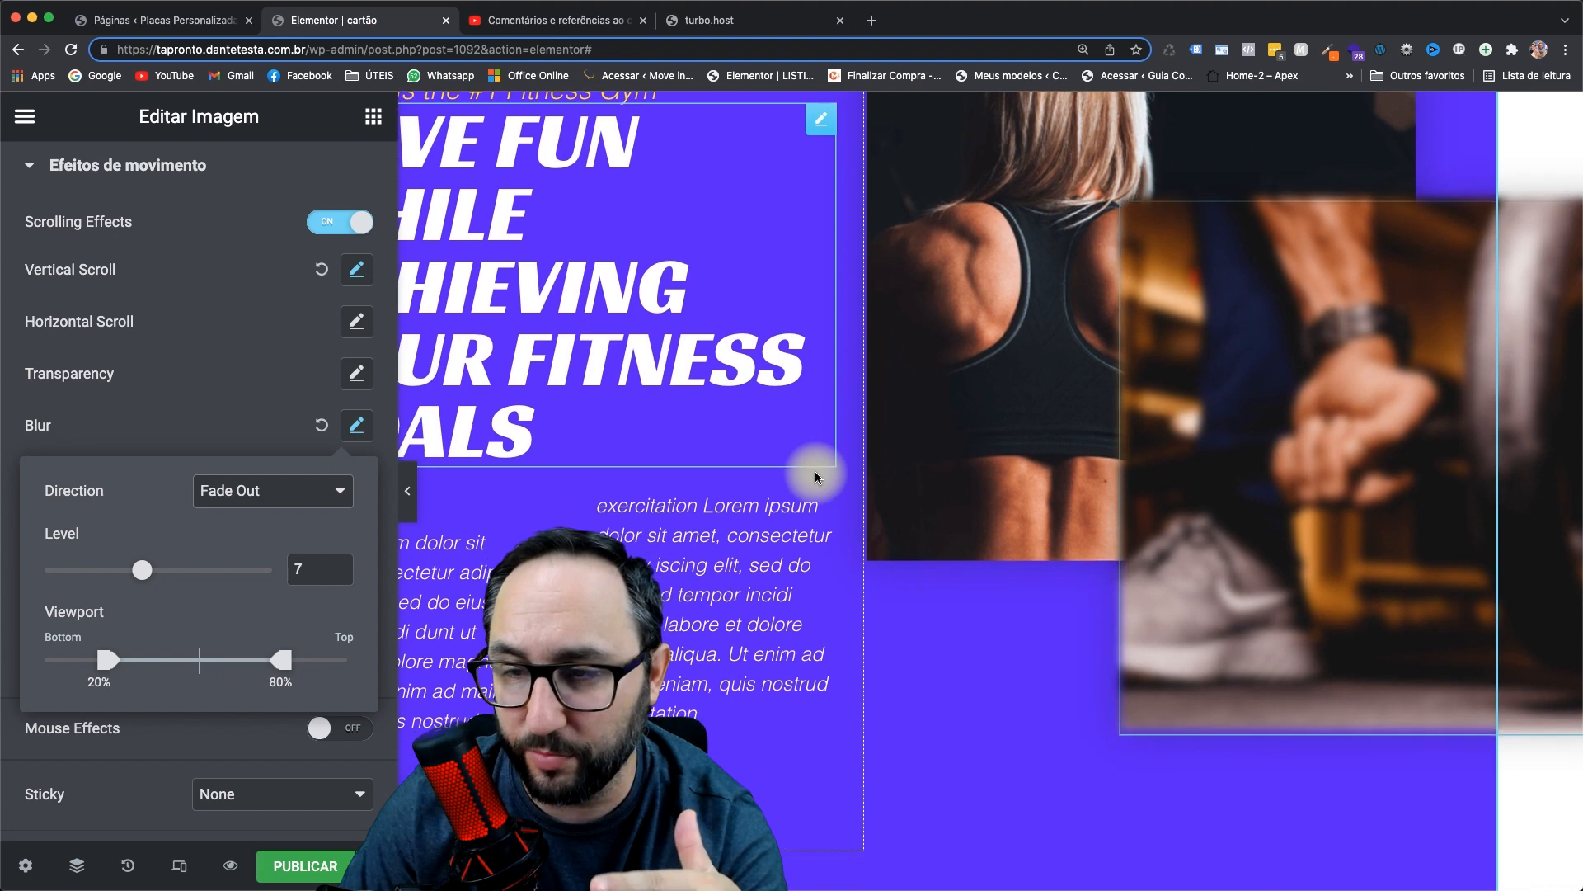
scroll(815, 476, up, 1)
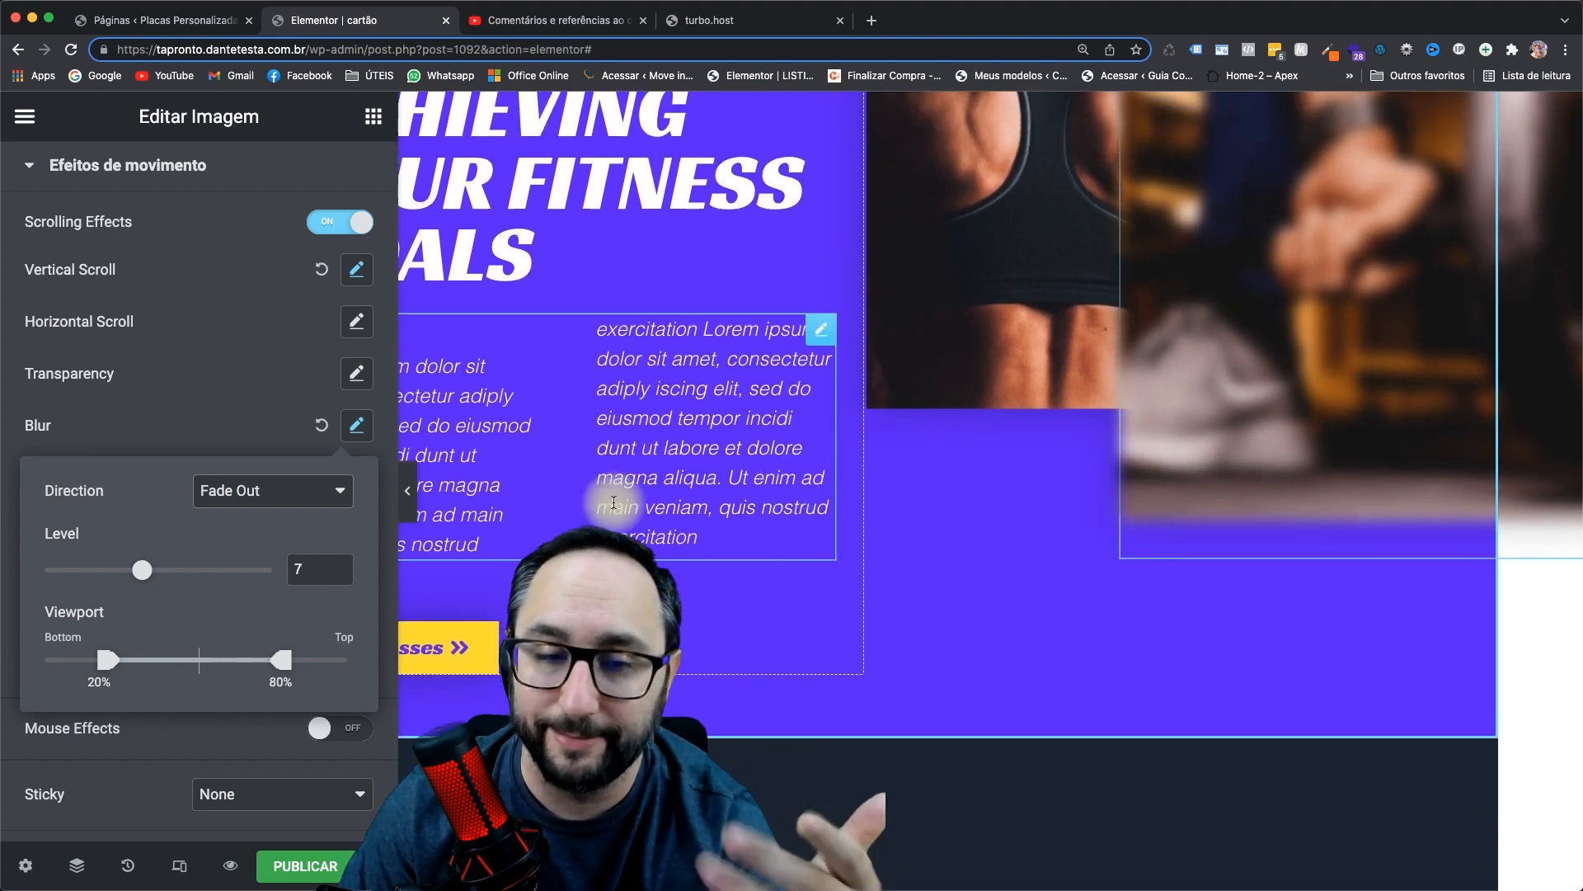
click(323, 426)
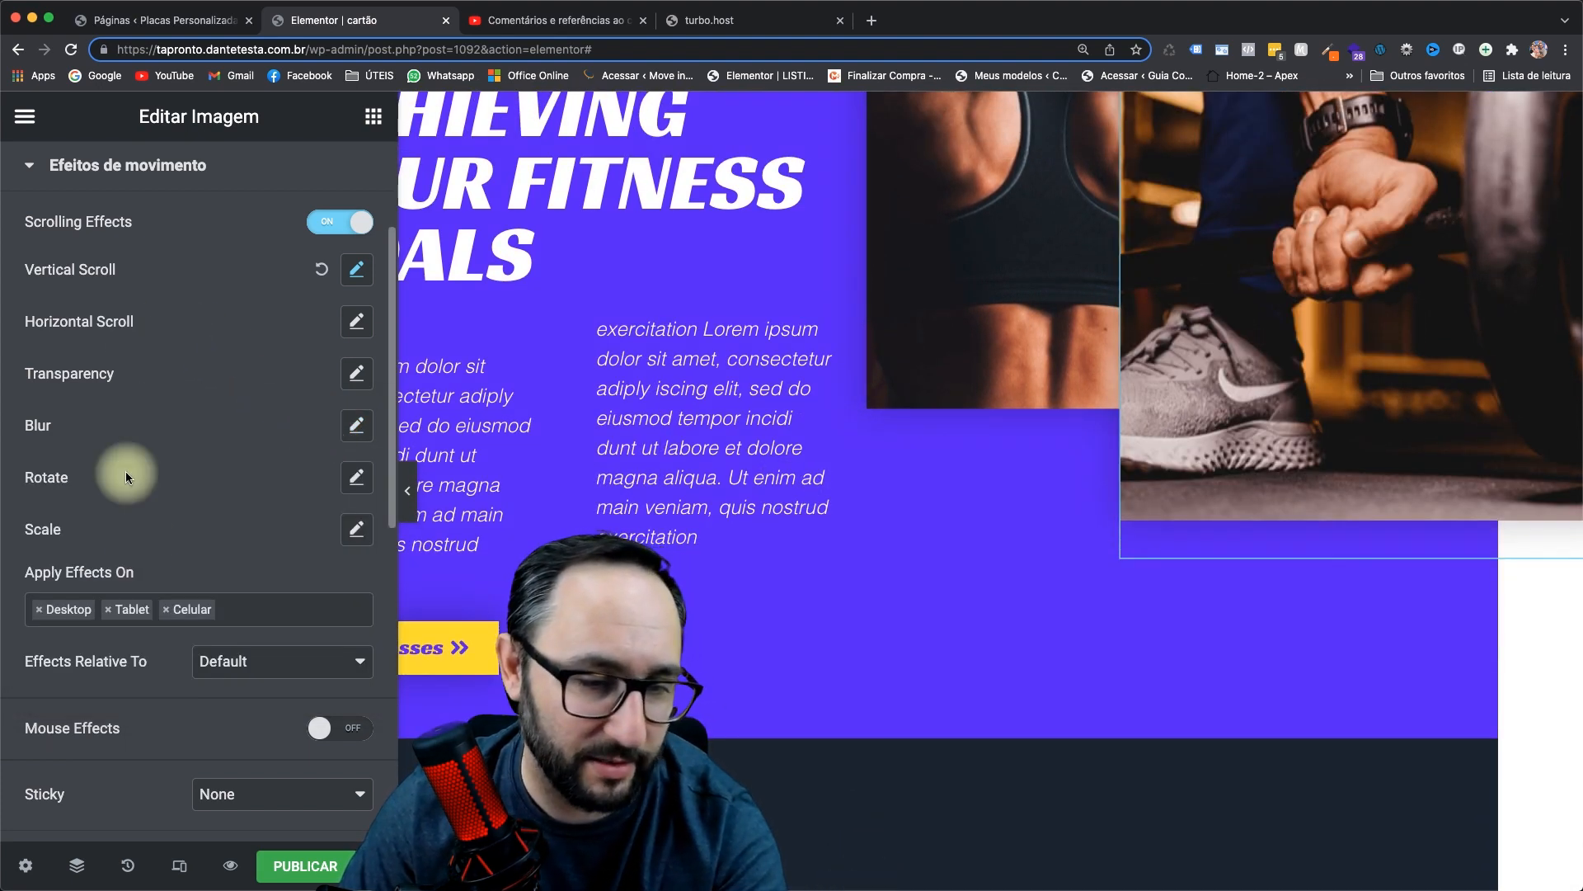
scroll(1101, 490, up, 1)
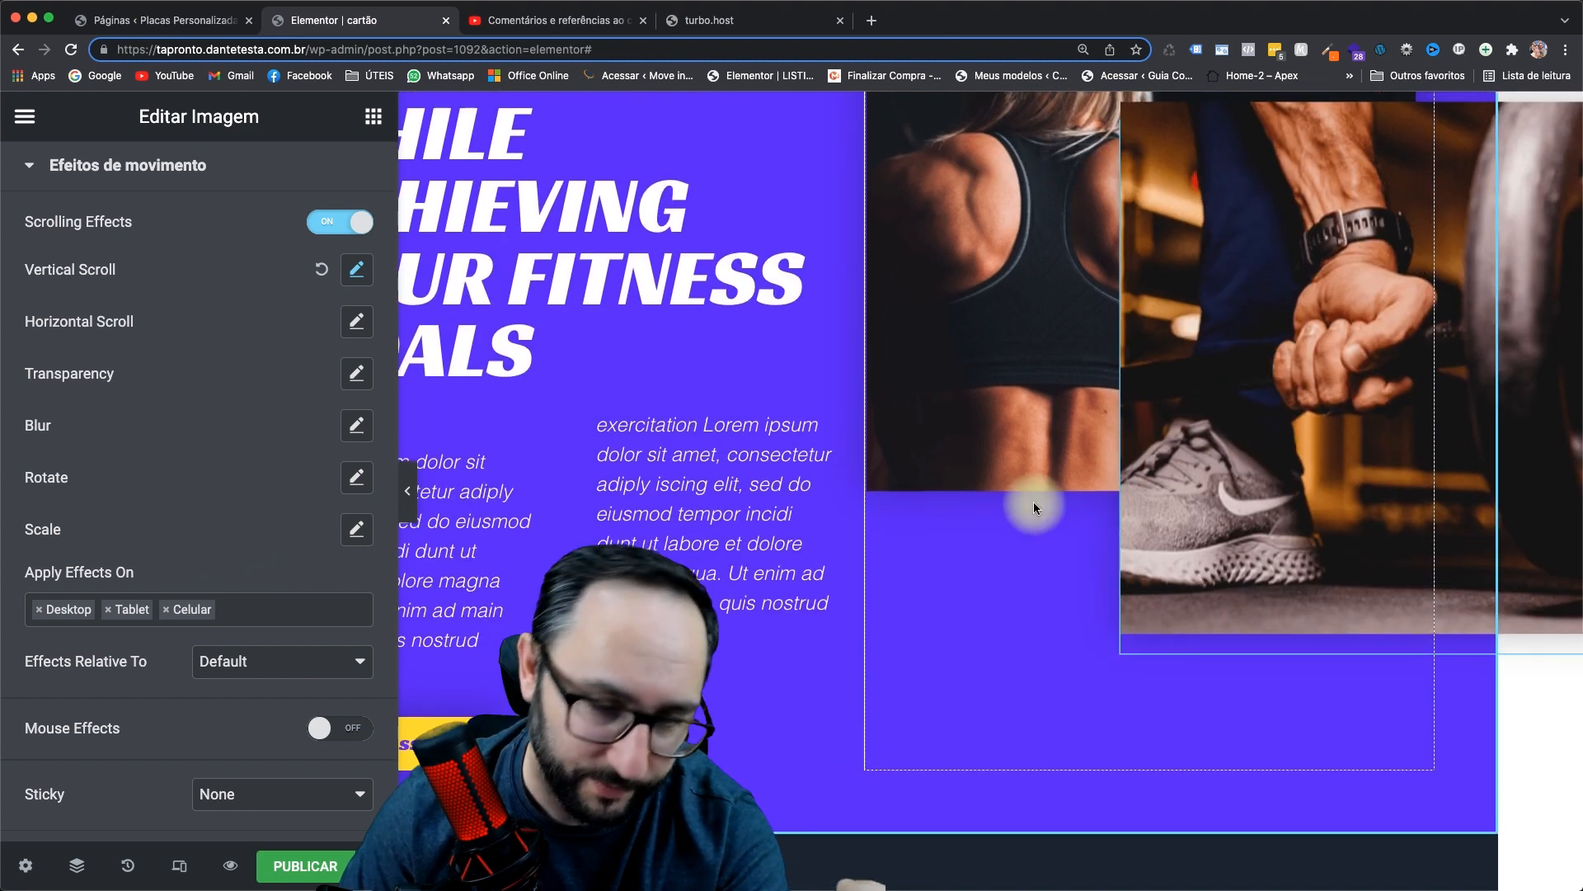
- Give the barbell image a Fade In Right entrance animation with Normal duration and a 500 ms delay
scroll(147, 583, down, 3)
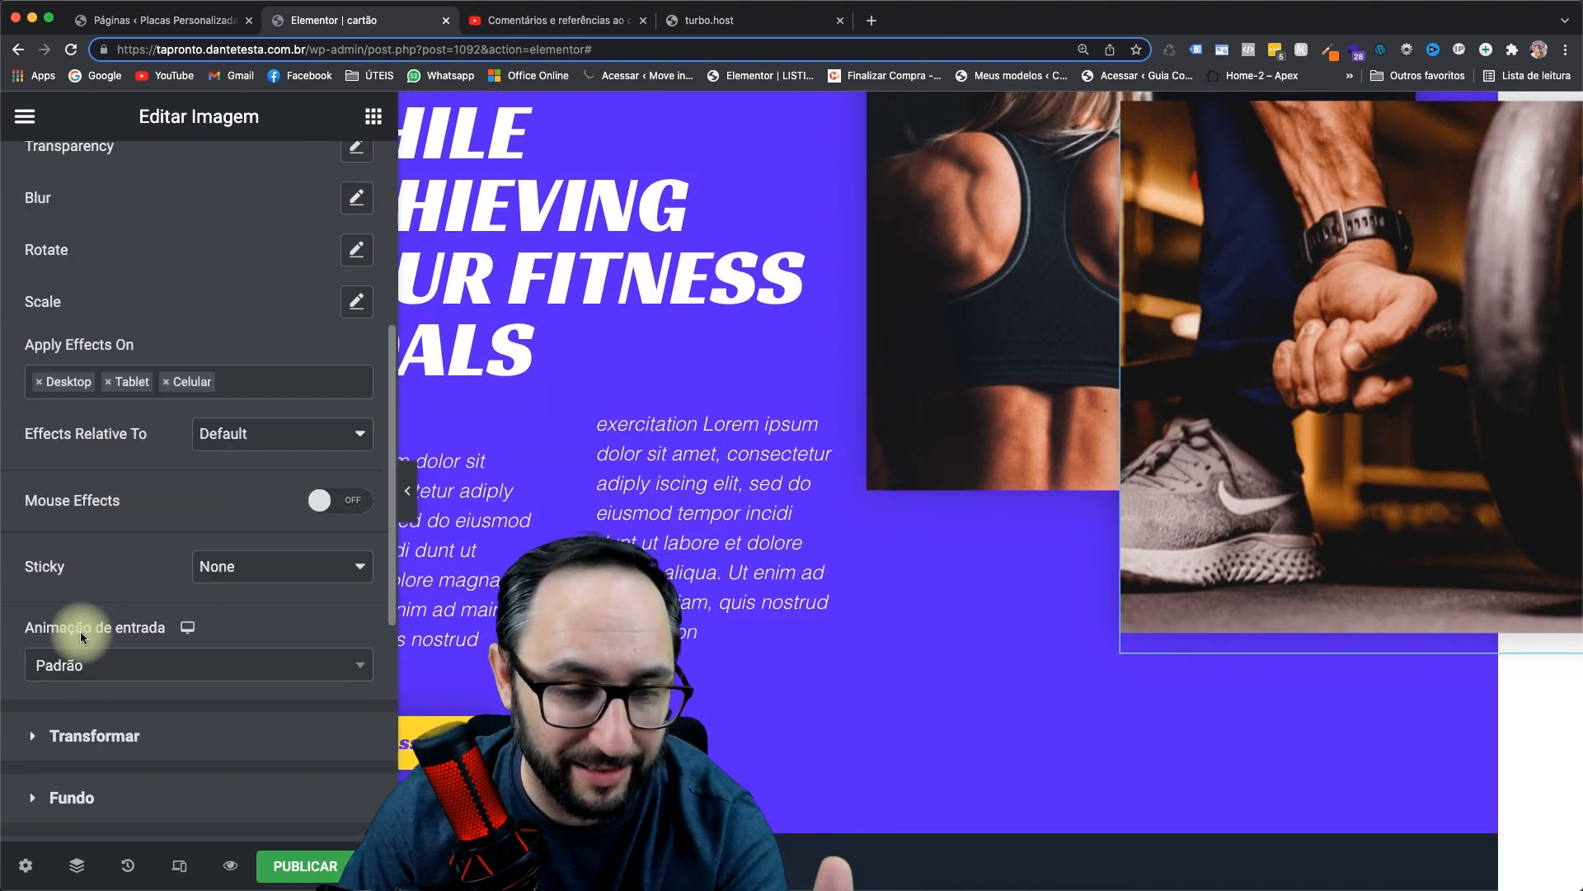
click(192, 668)
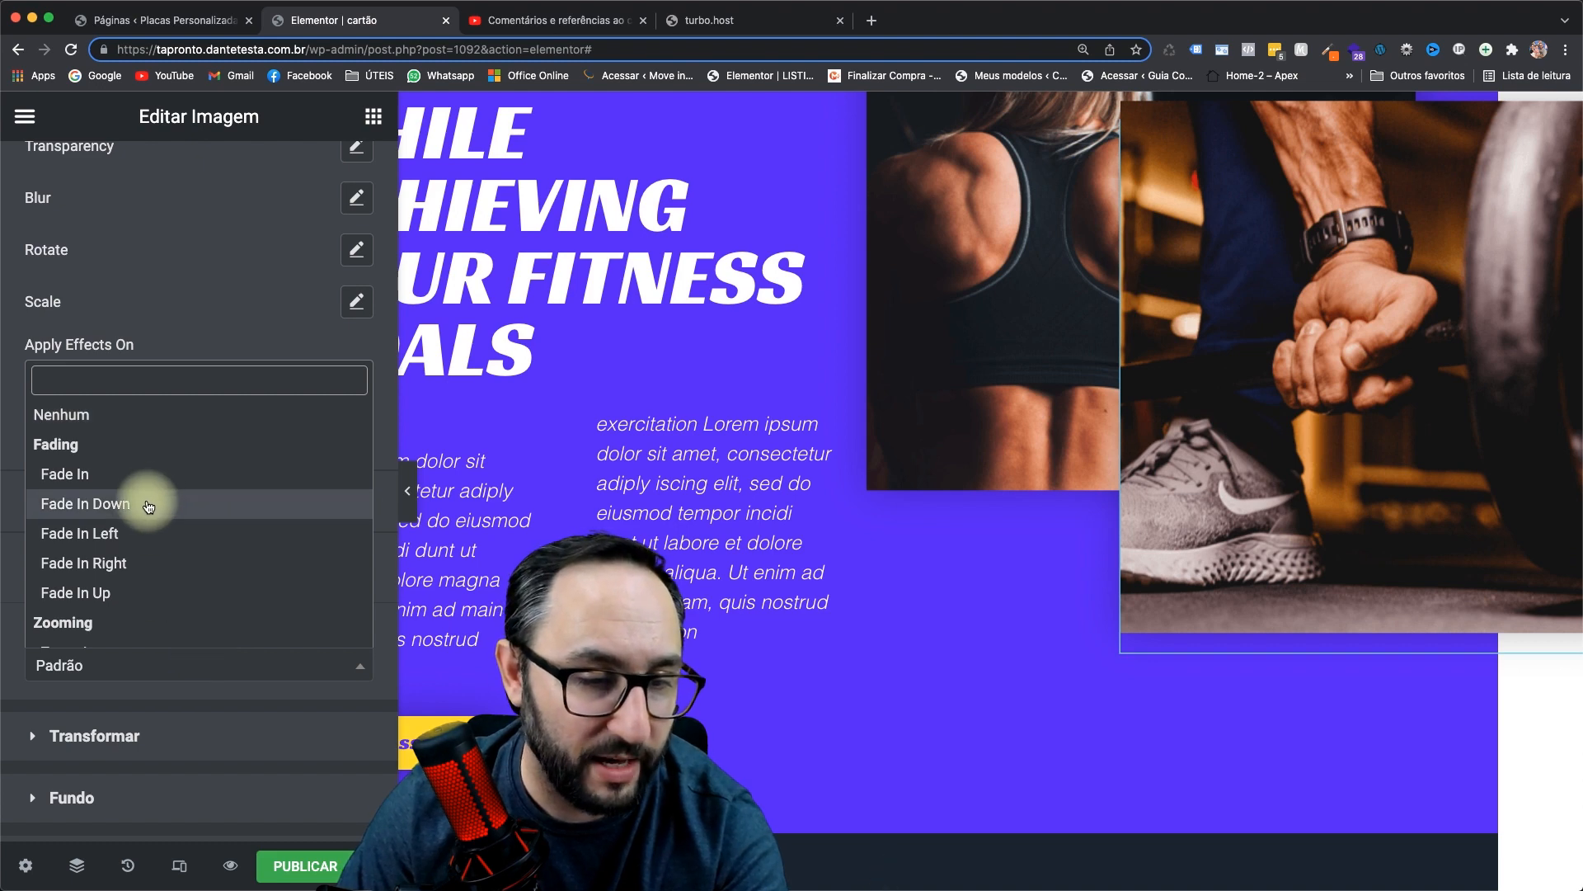
click(191, 556)
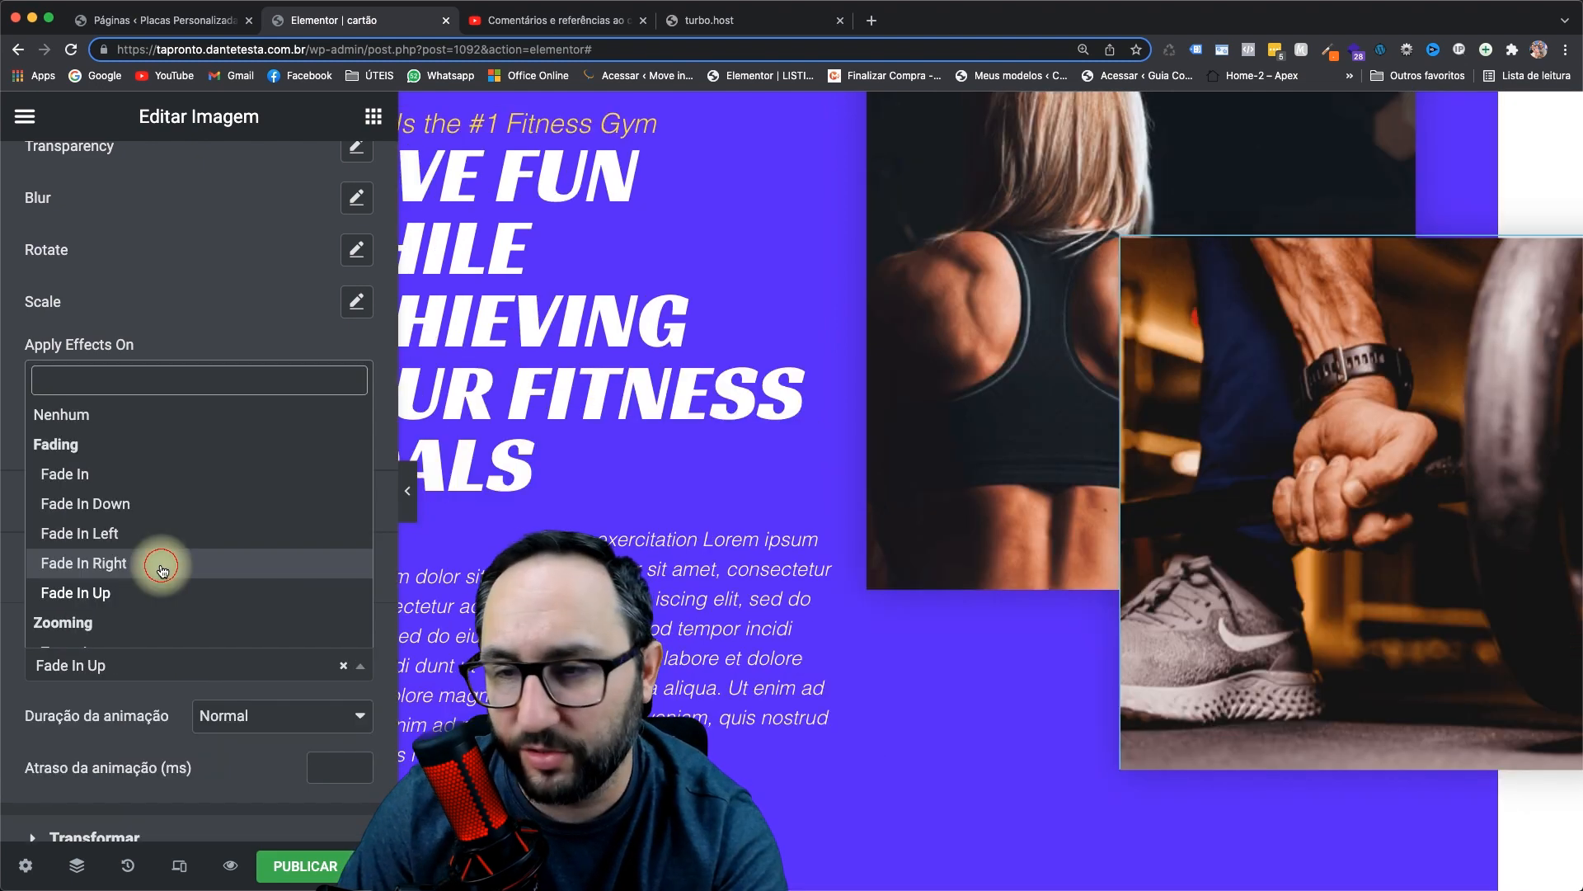
click(163, 569)
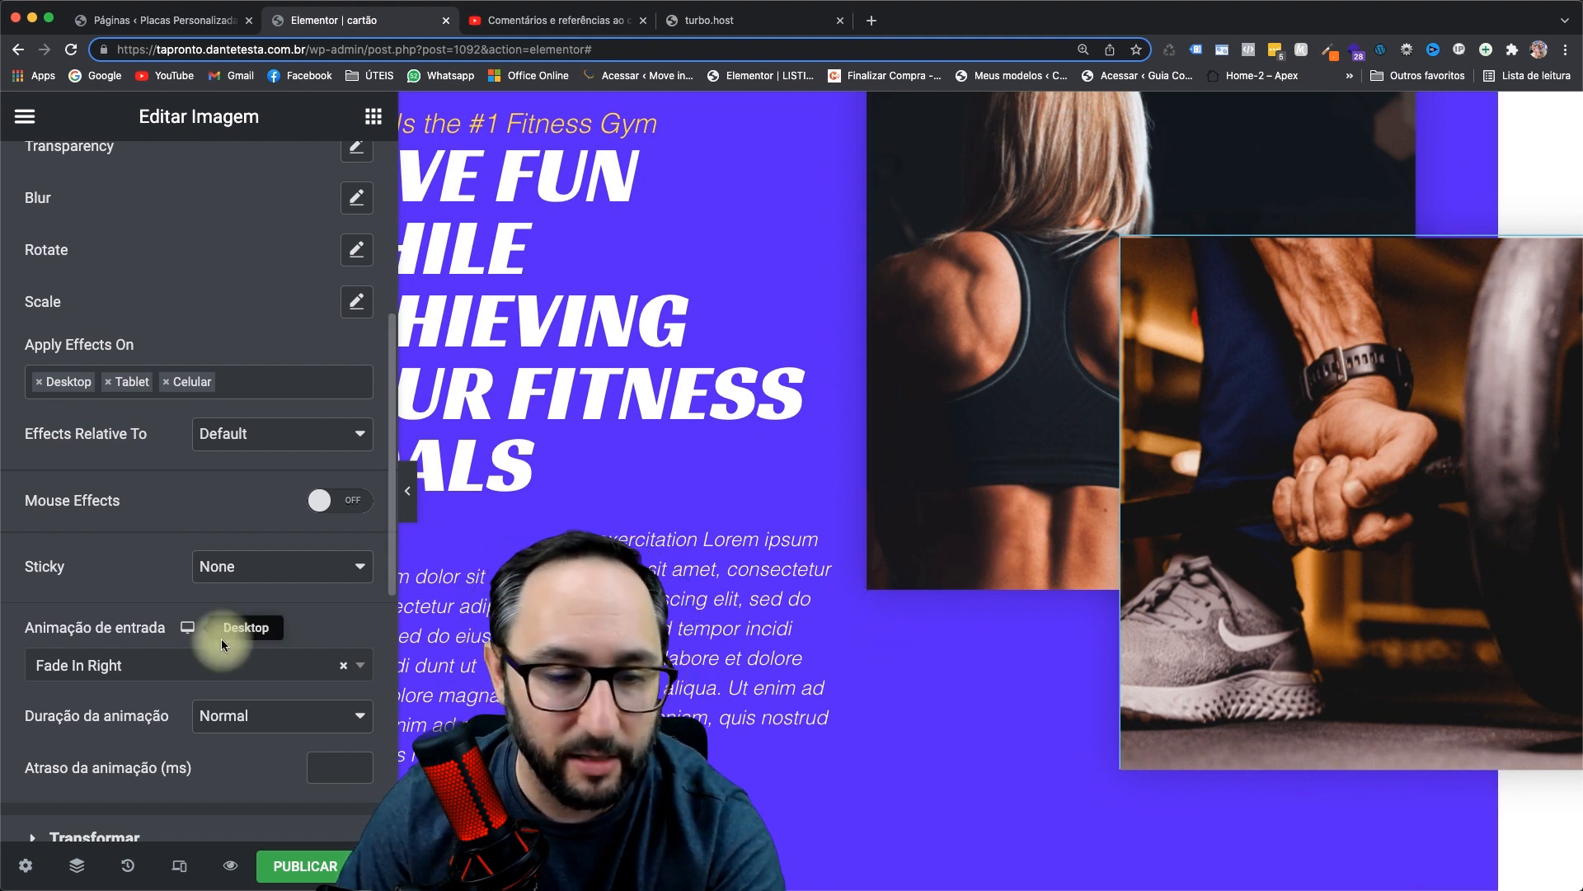
click(247, 714)
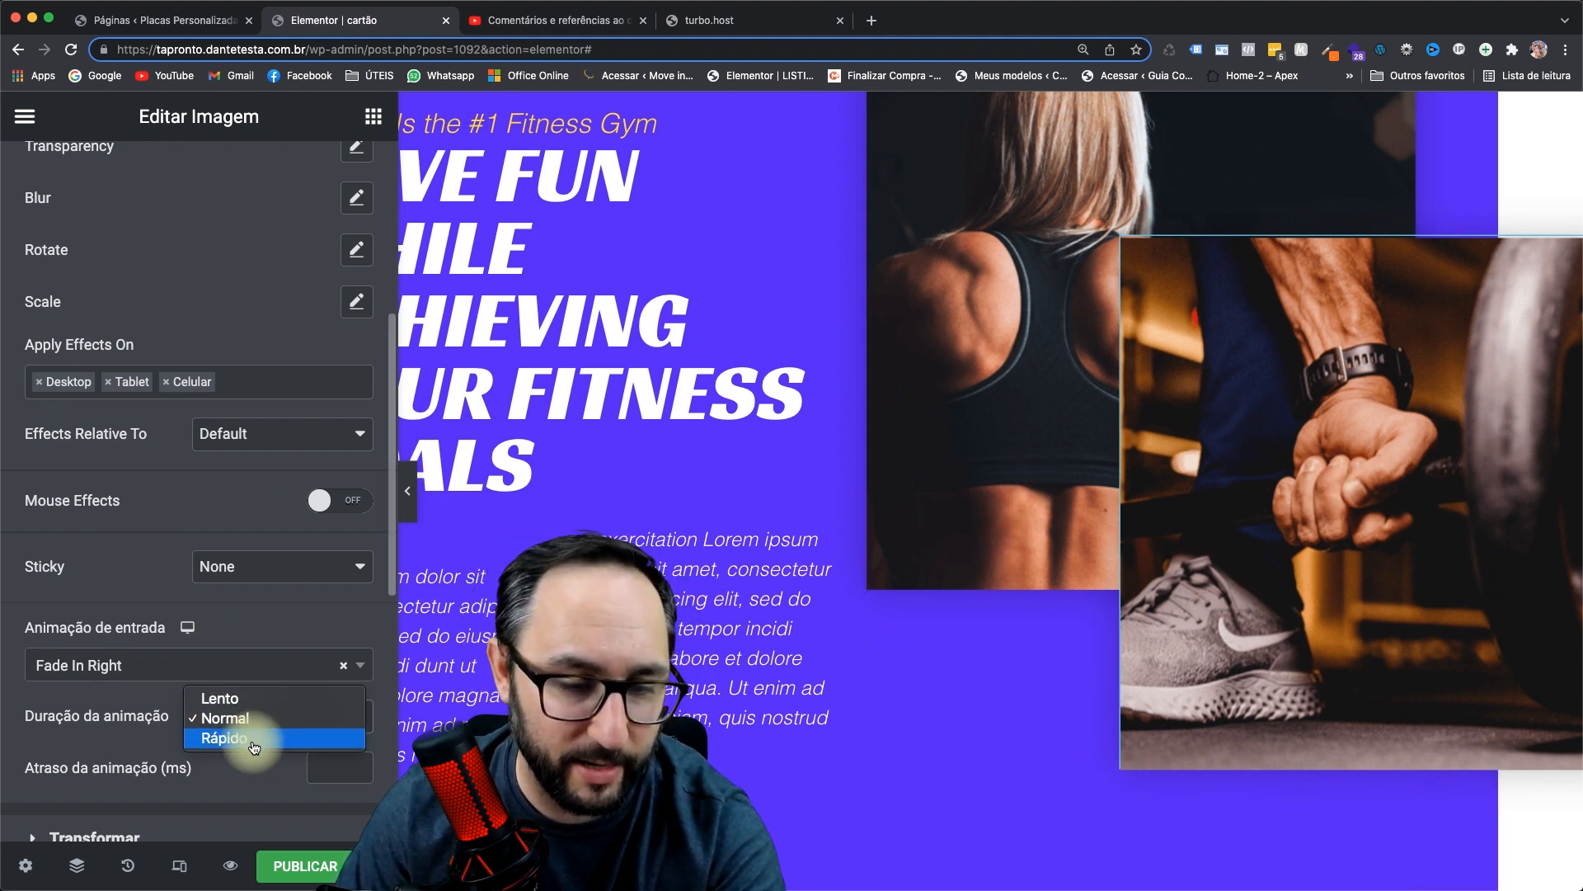
click(318, 770)
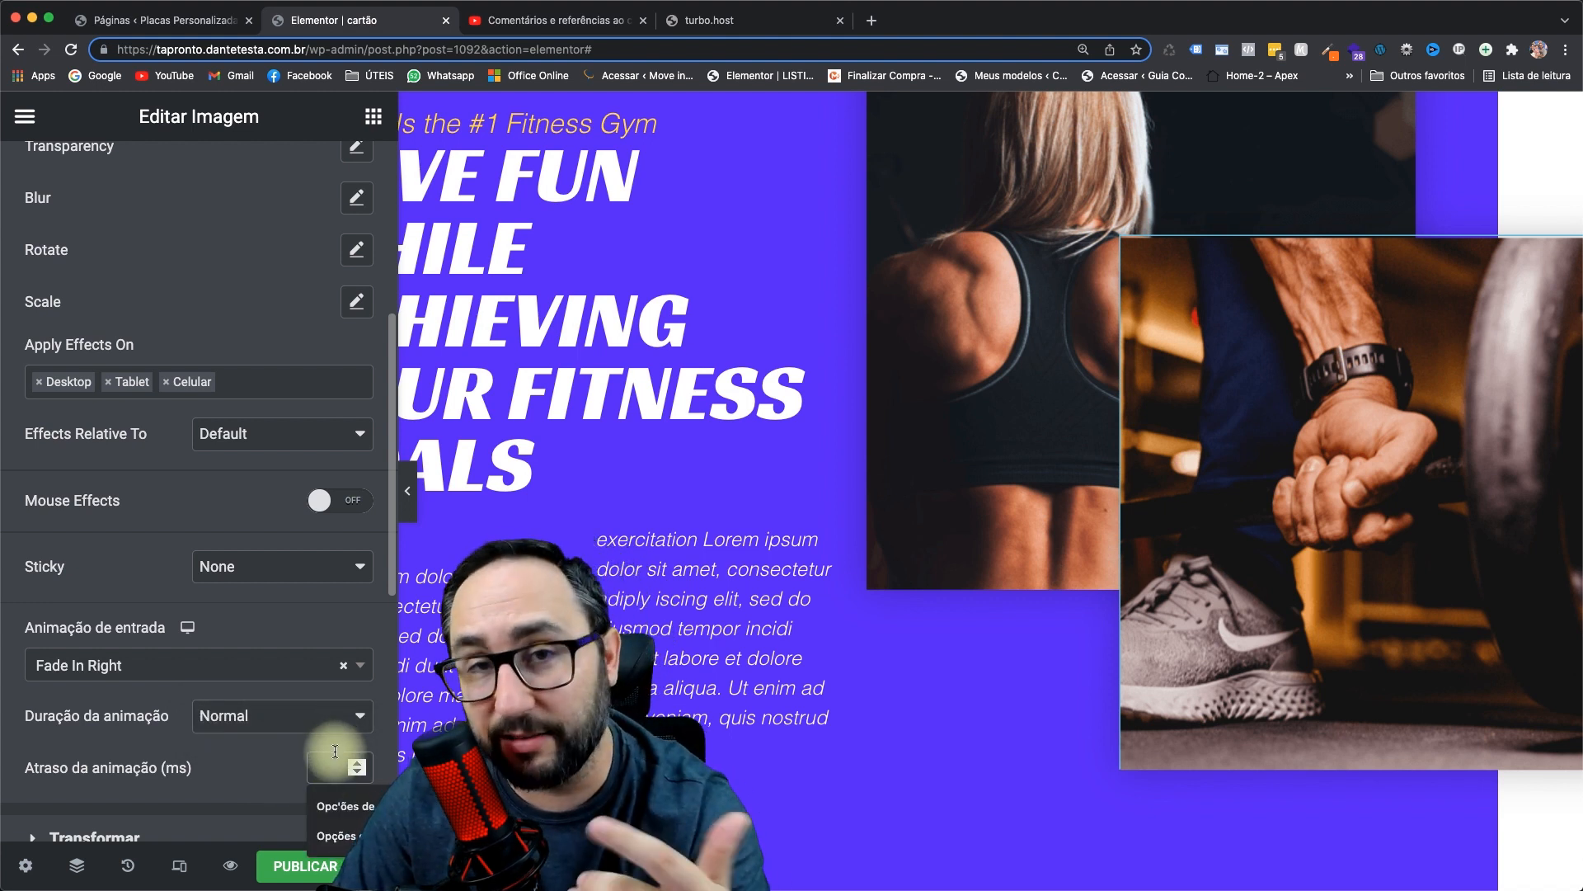
click(328, 771)
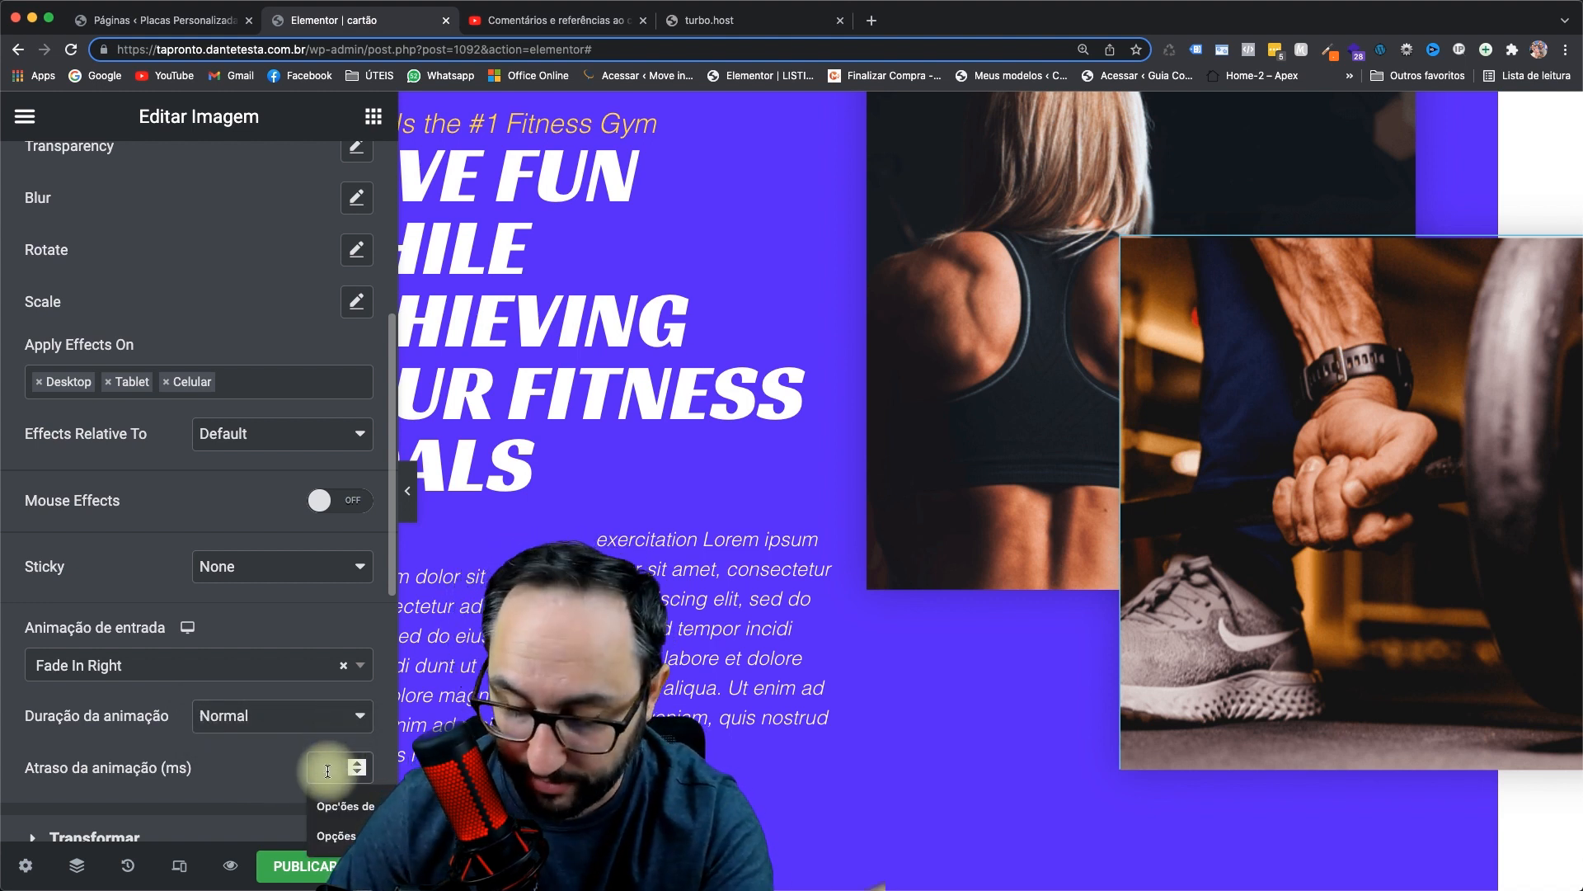
text(500)
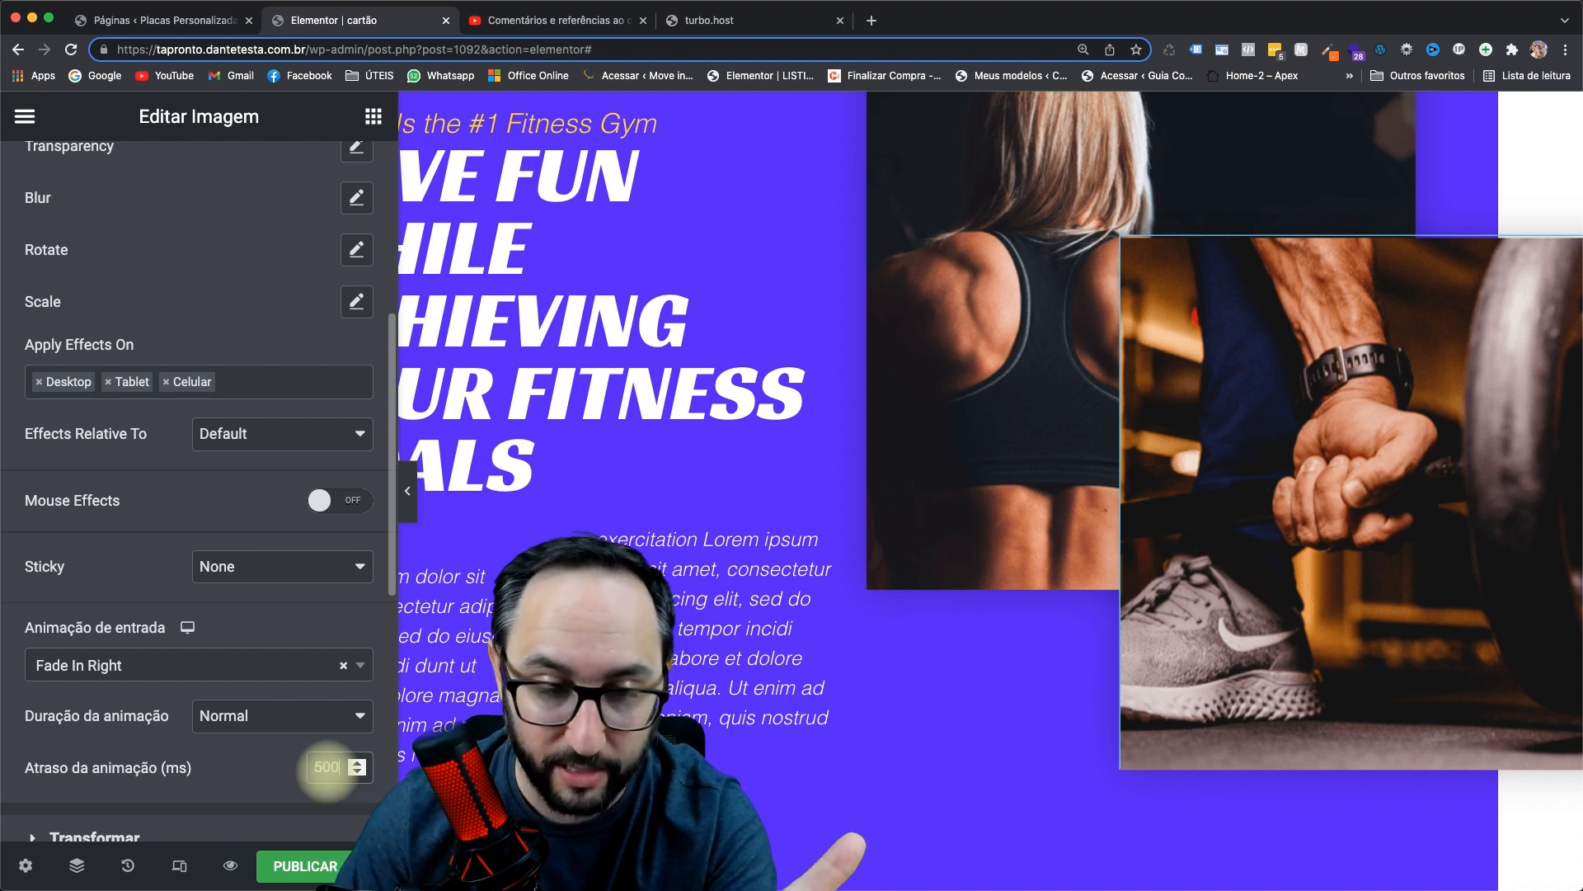
- Give the woman's image a Fade In Up entrance animation, and publish and preview the page
click(941, 331)
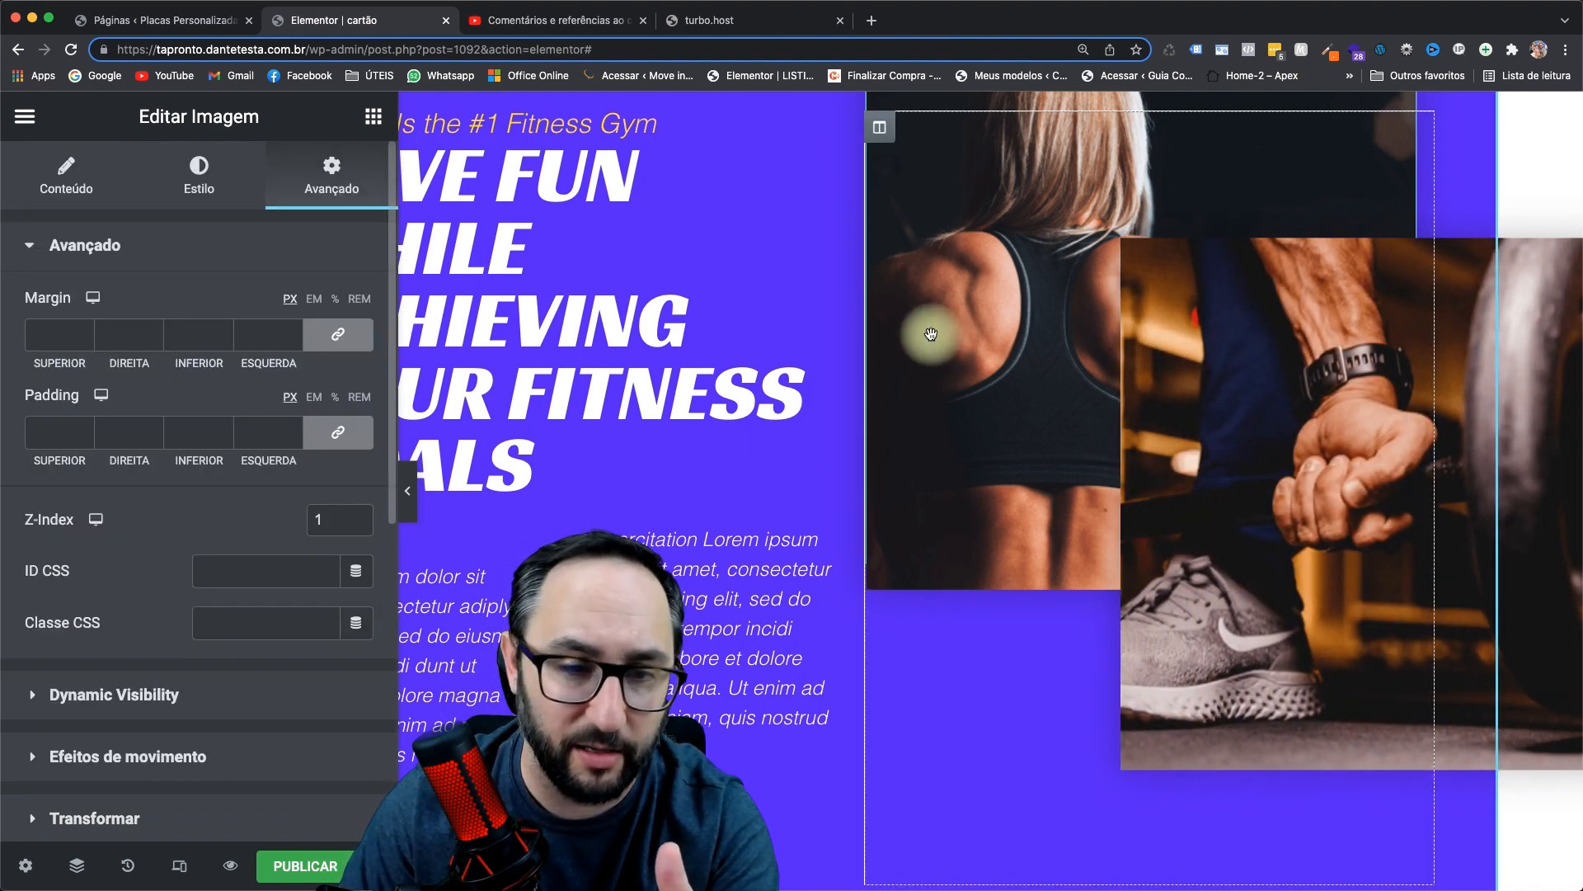
click(144, 756)
scroll(224, 714, down, 5)
click(229, 696)
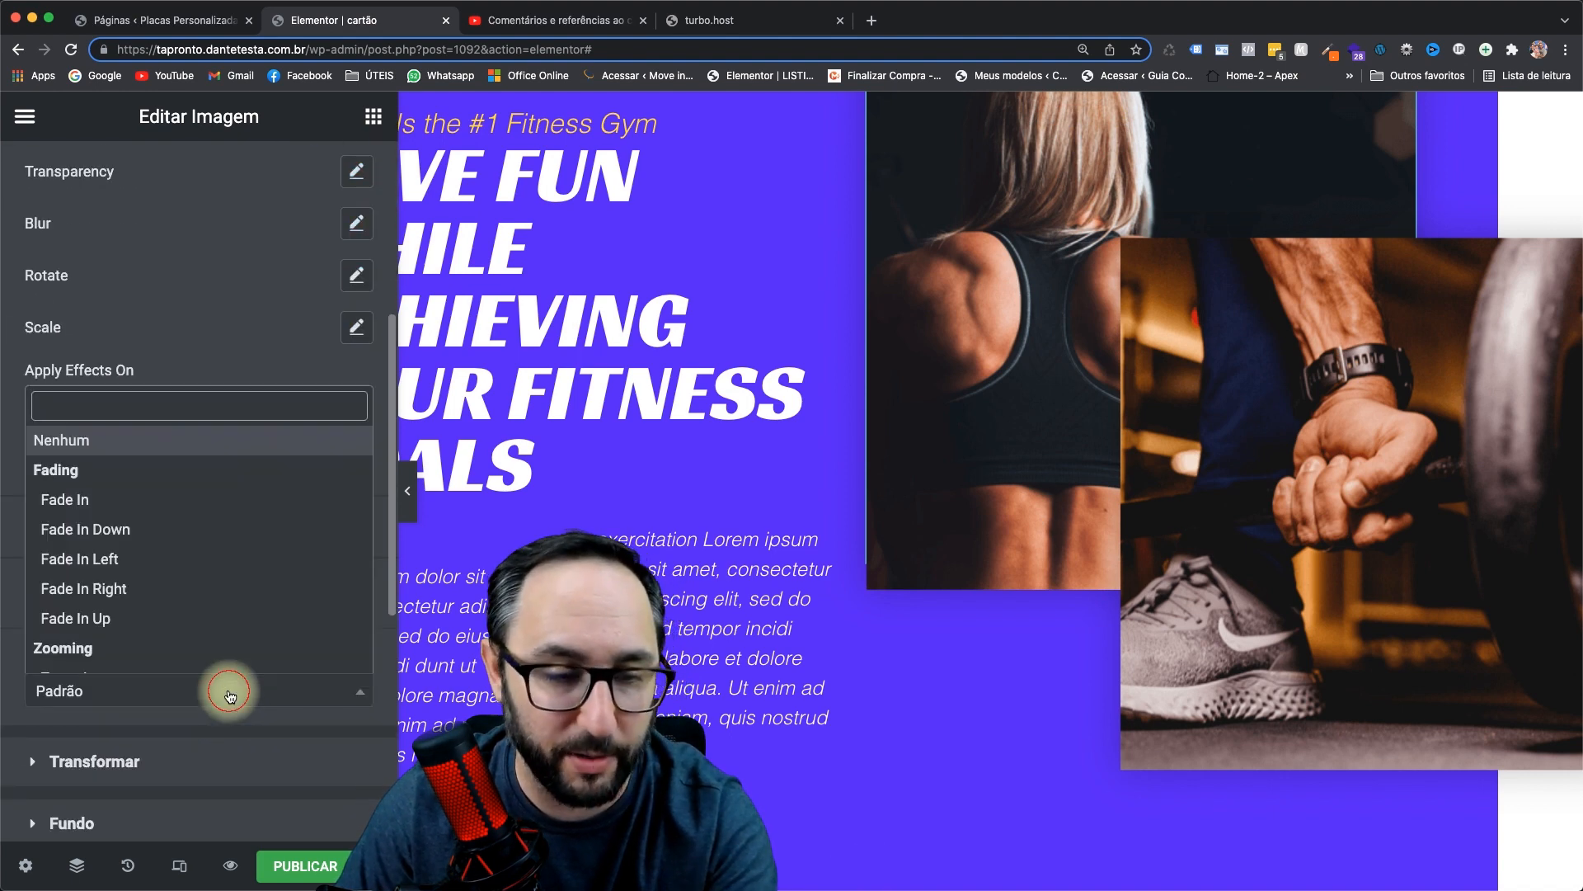
click(196, 621)
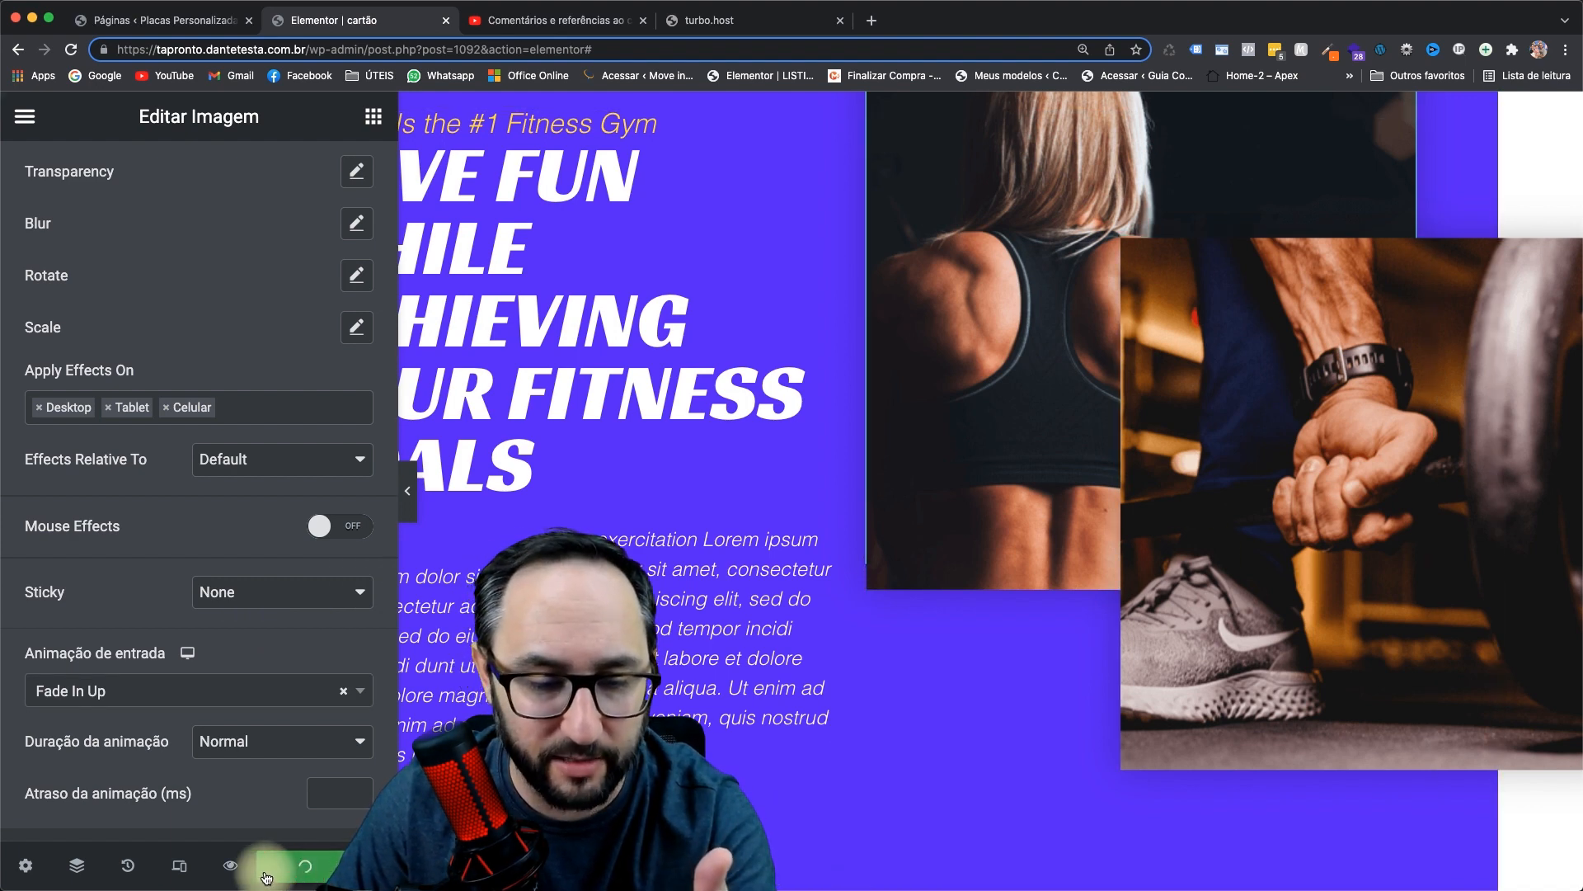
click(230, 866)
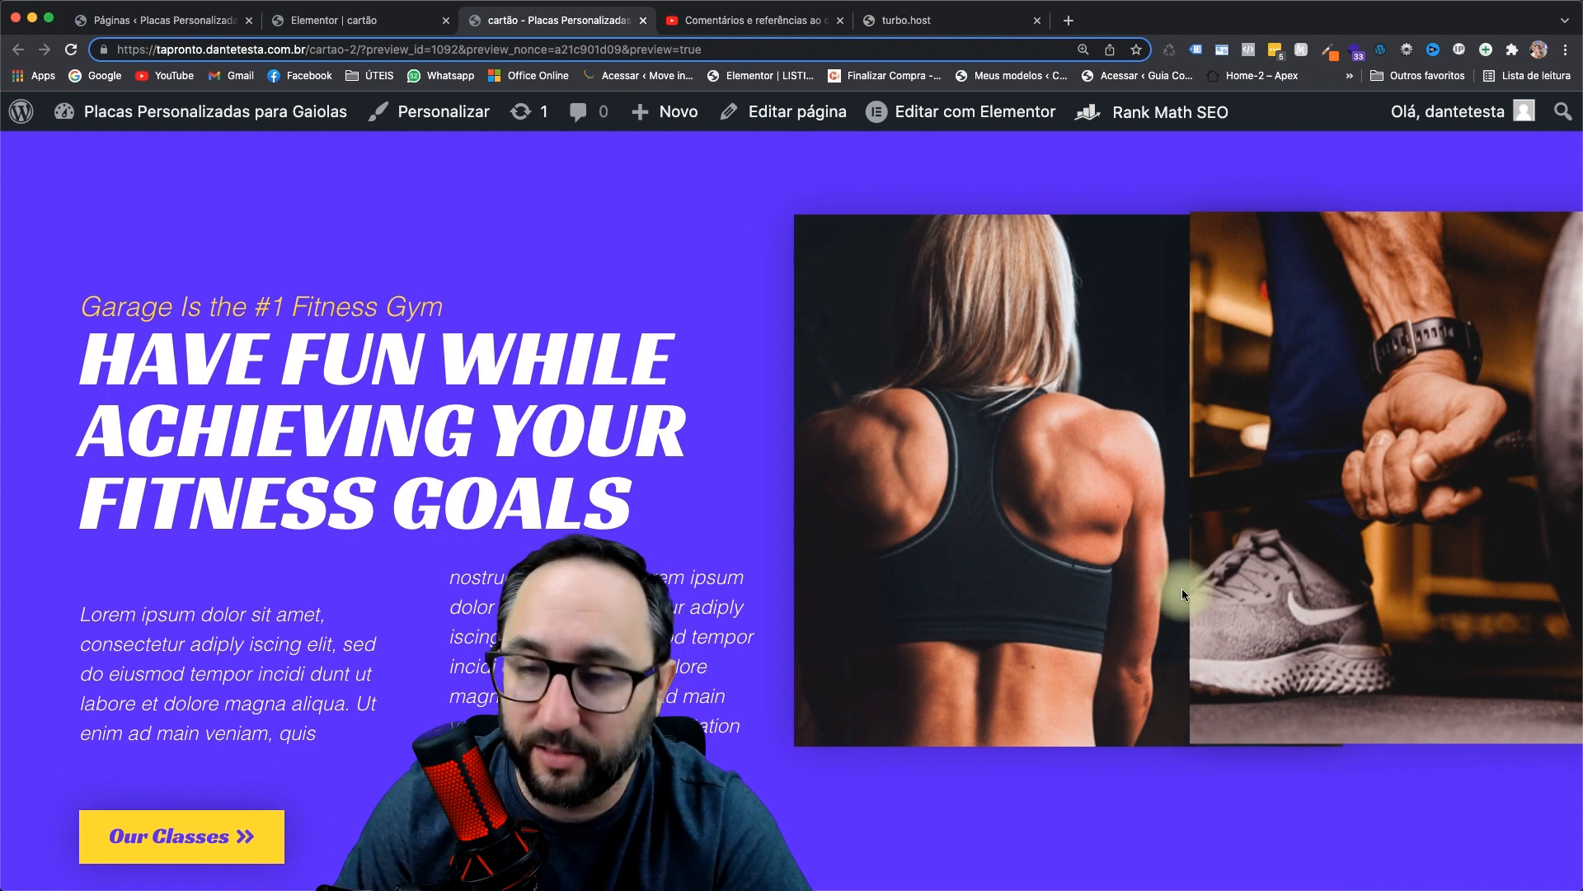
scroll(1189, 512, down, 5)
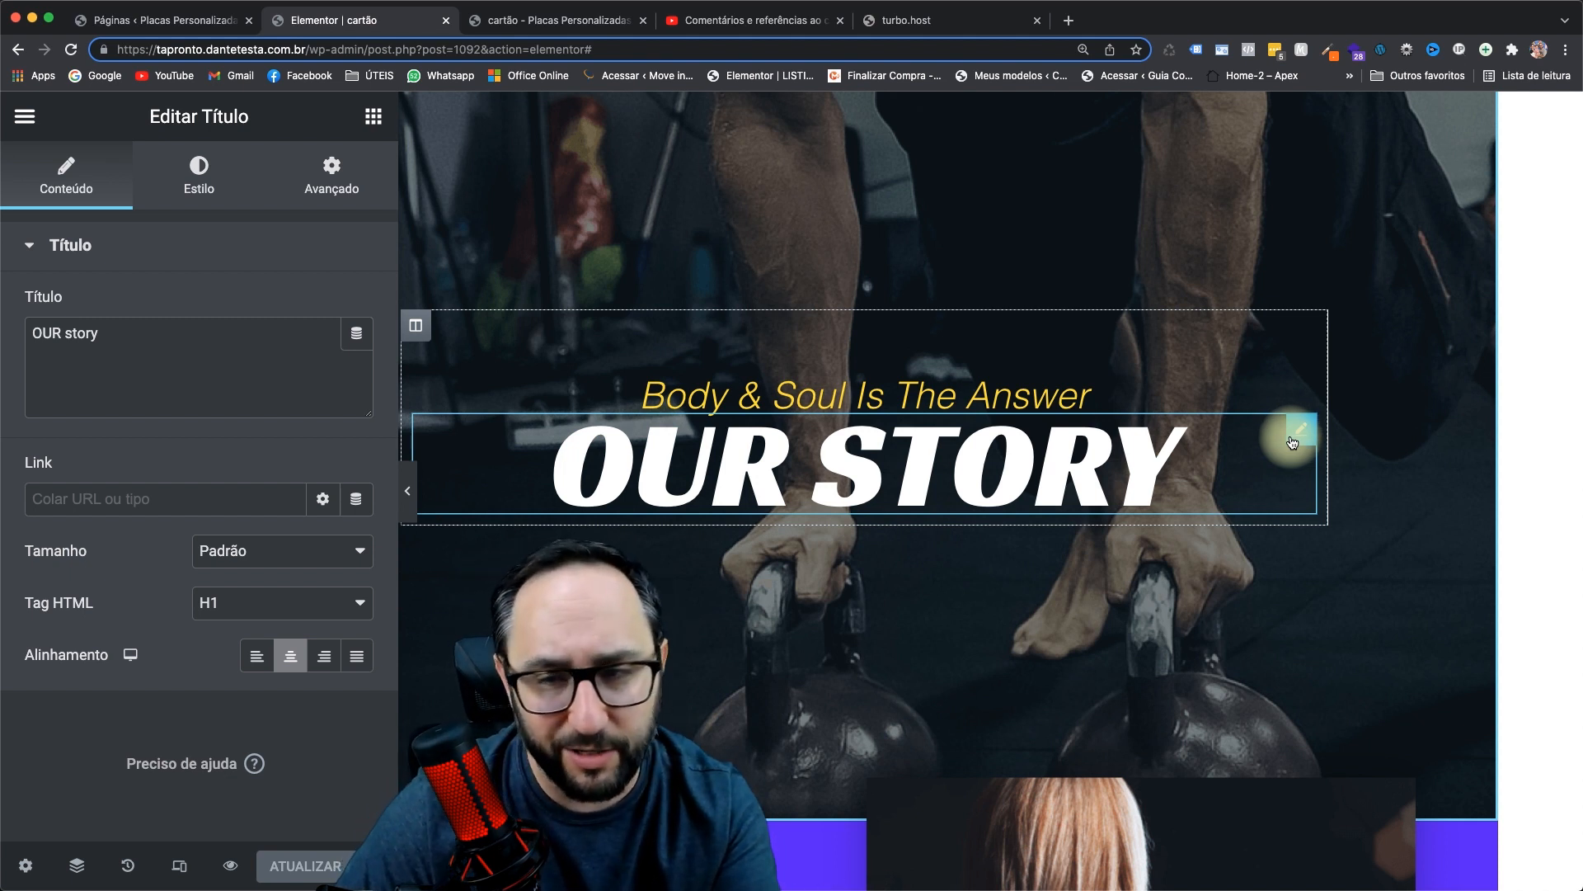
- Add a 3 px text stroke to the OUR STORY heading
click(206, 206)
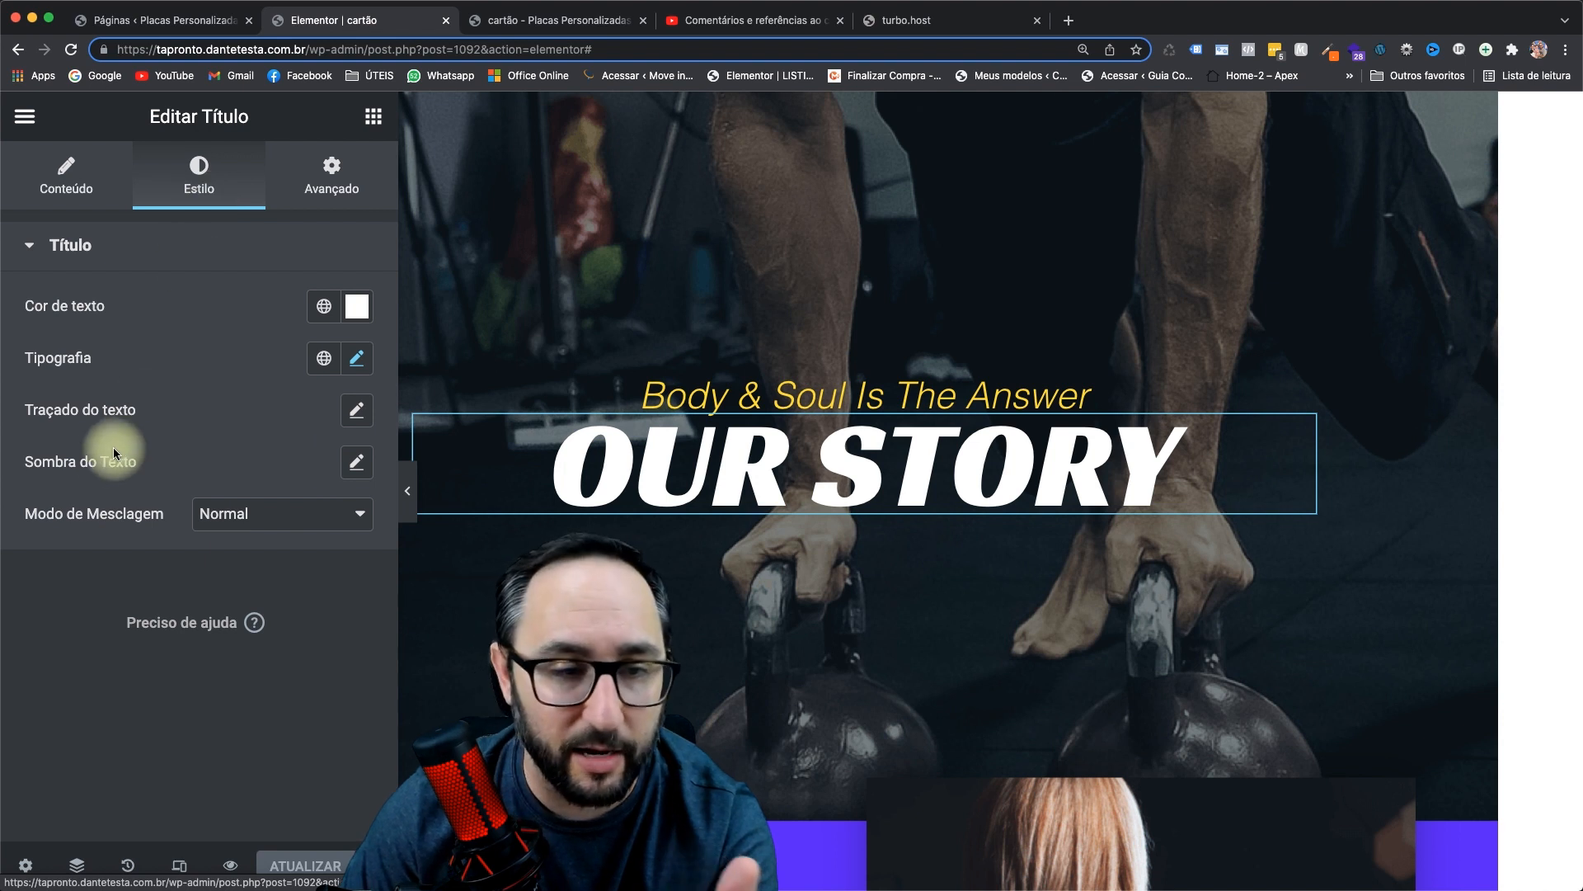
drag(23, 410, 141, 412)
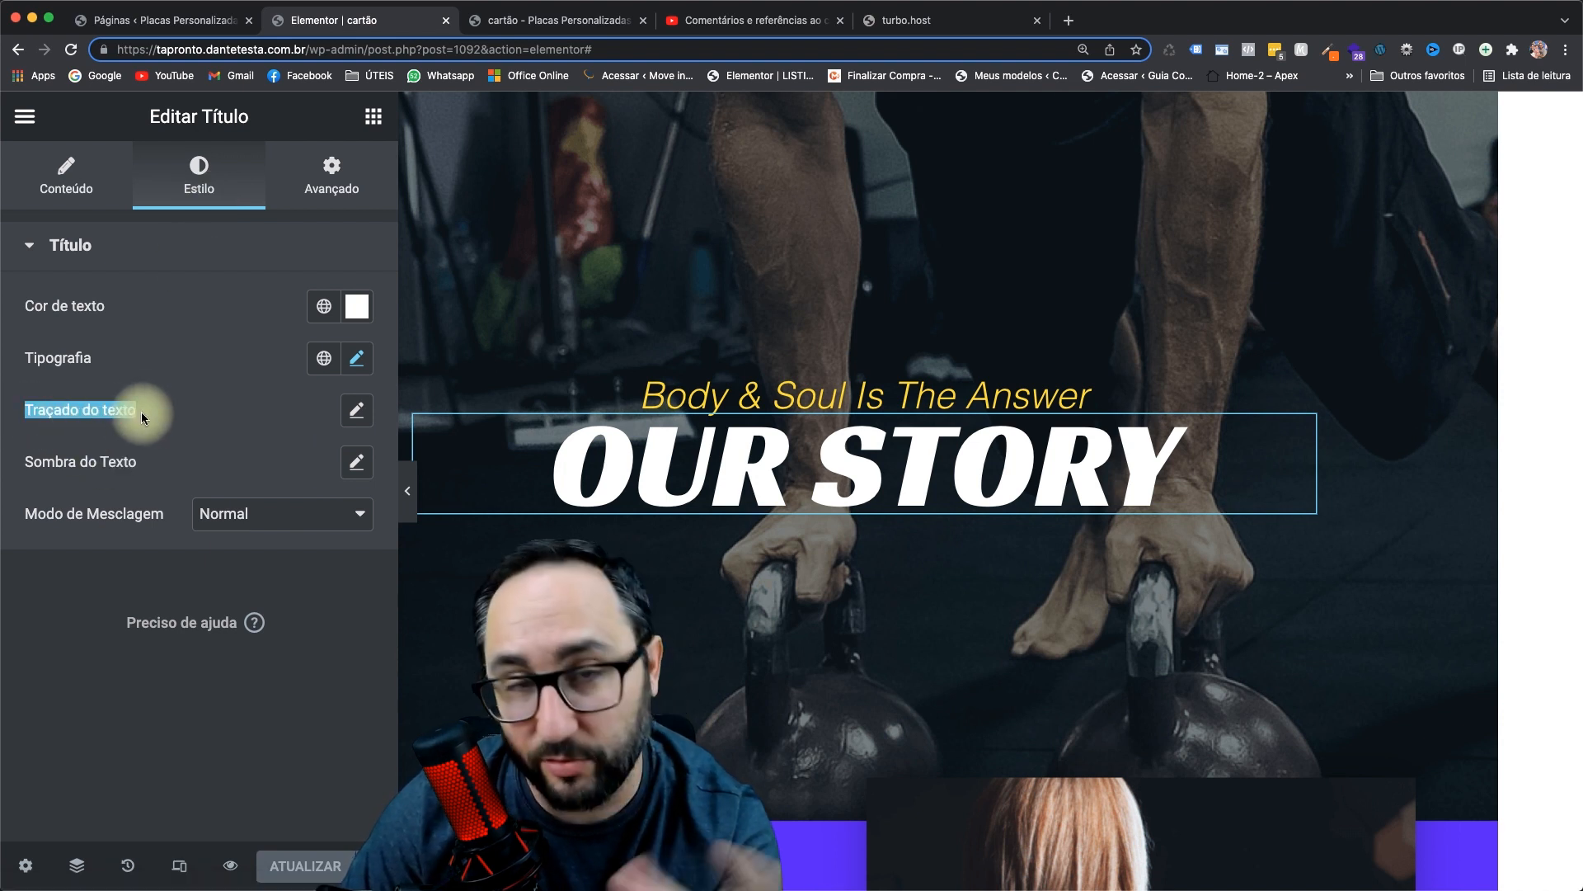
click(356, 410)
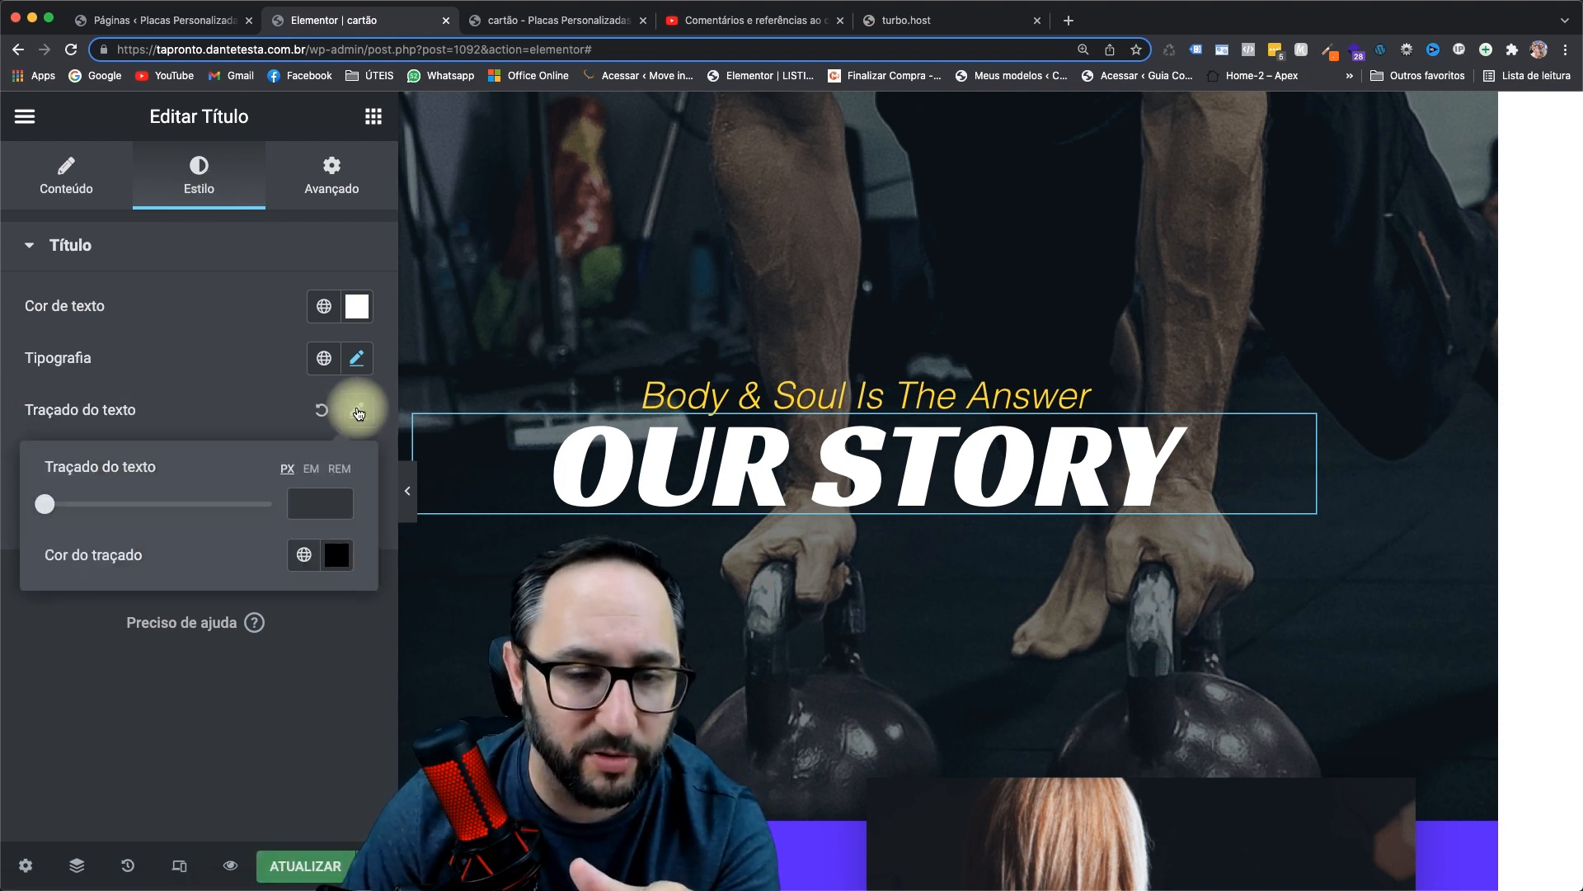
click(312, 505)
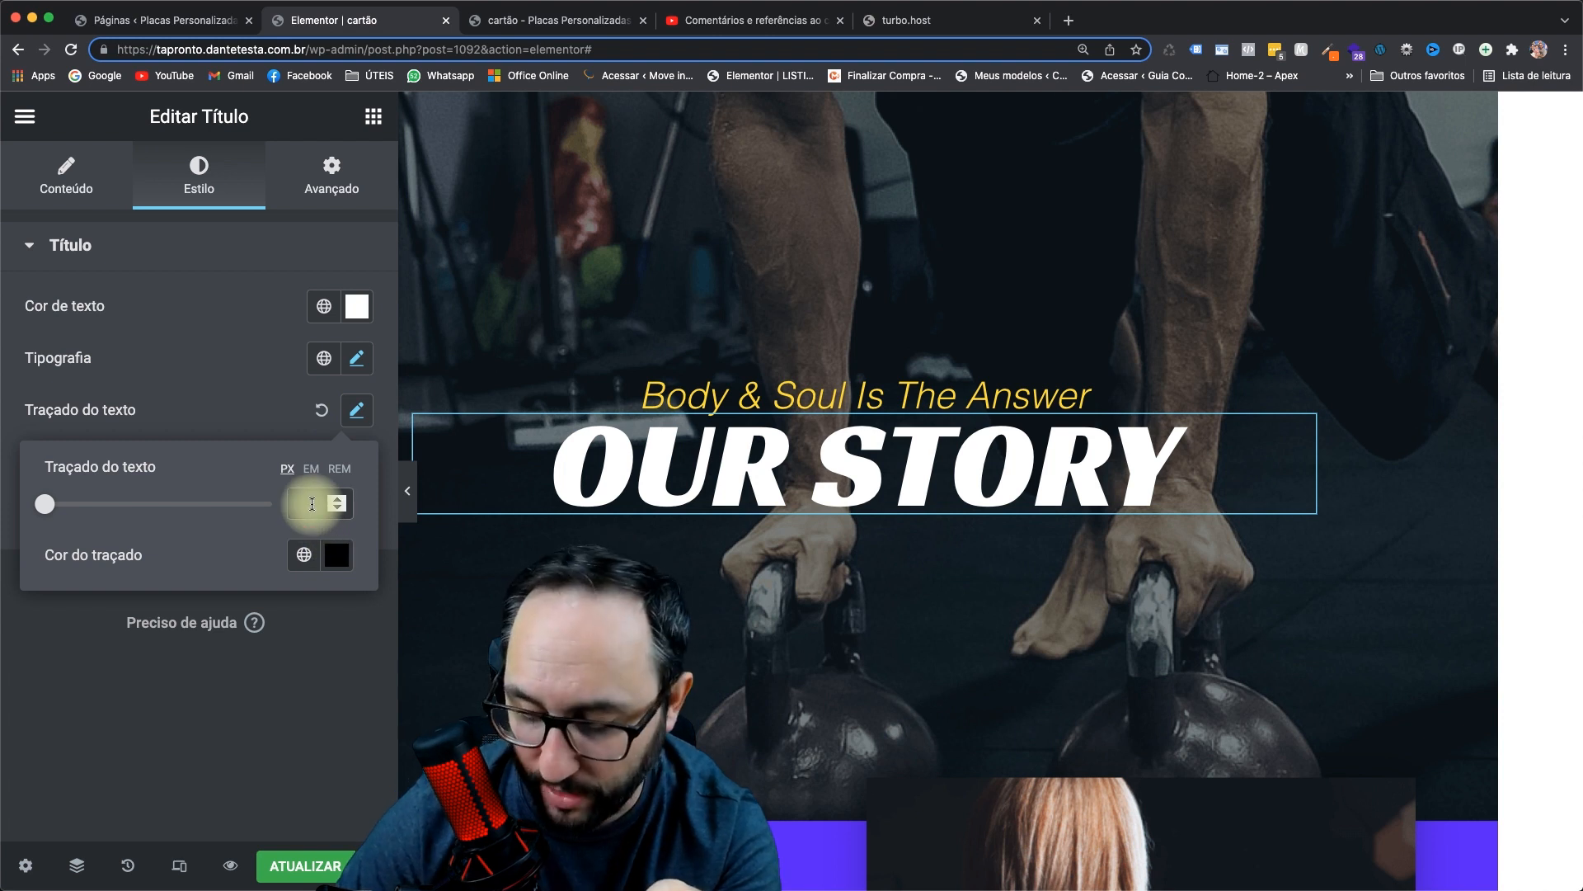
text(3)
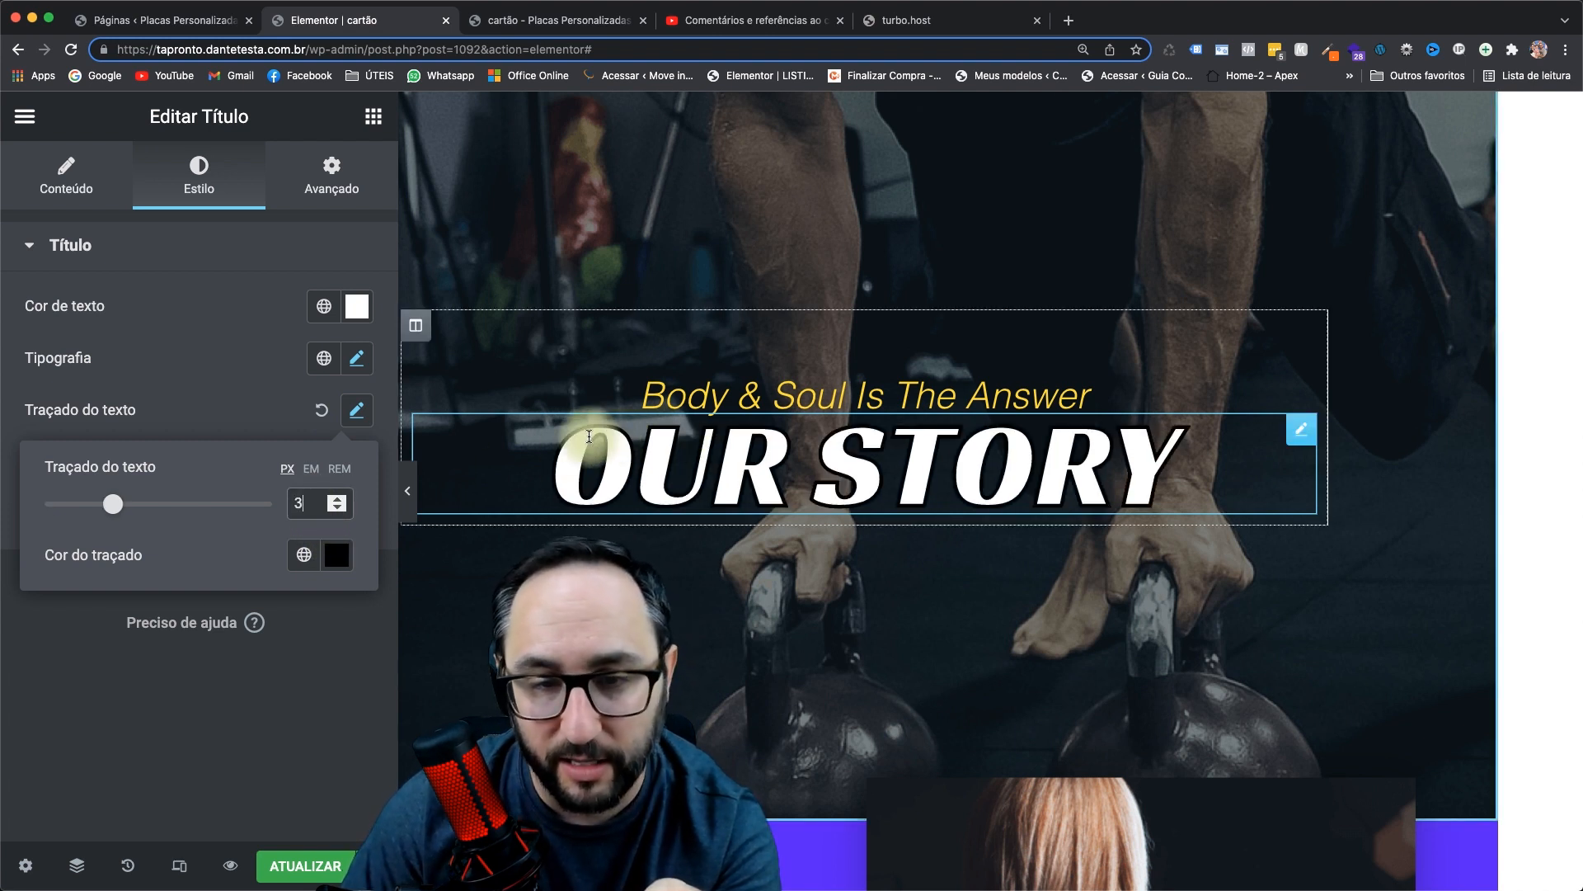
- Set the OUR STORY heading's stroke color to yellow #FBDD22
click(345, 566)
click(247, 203)
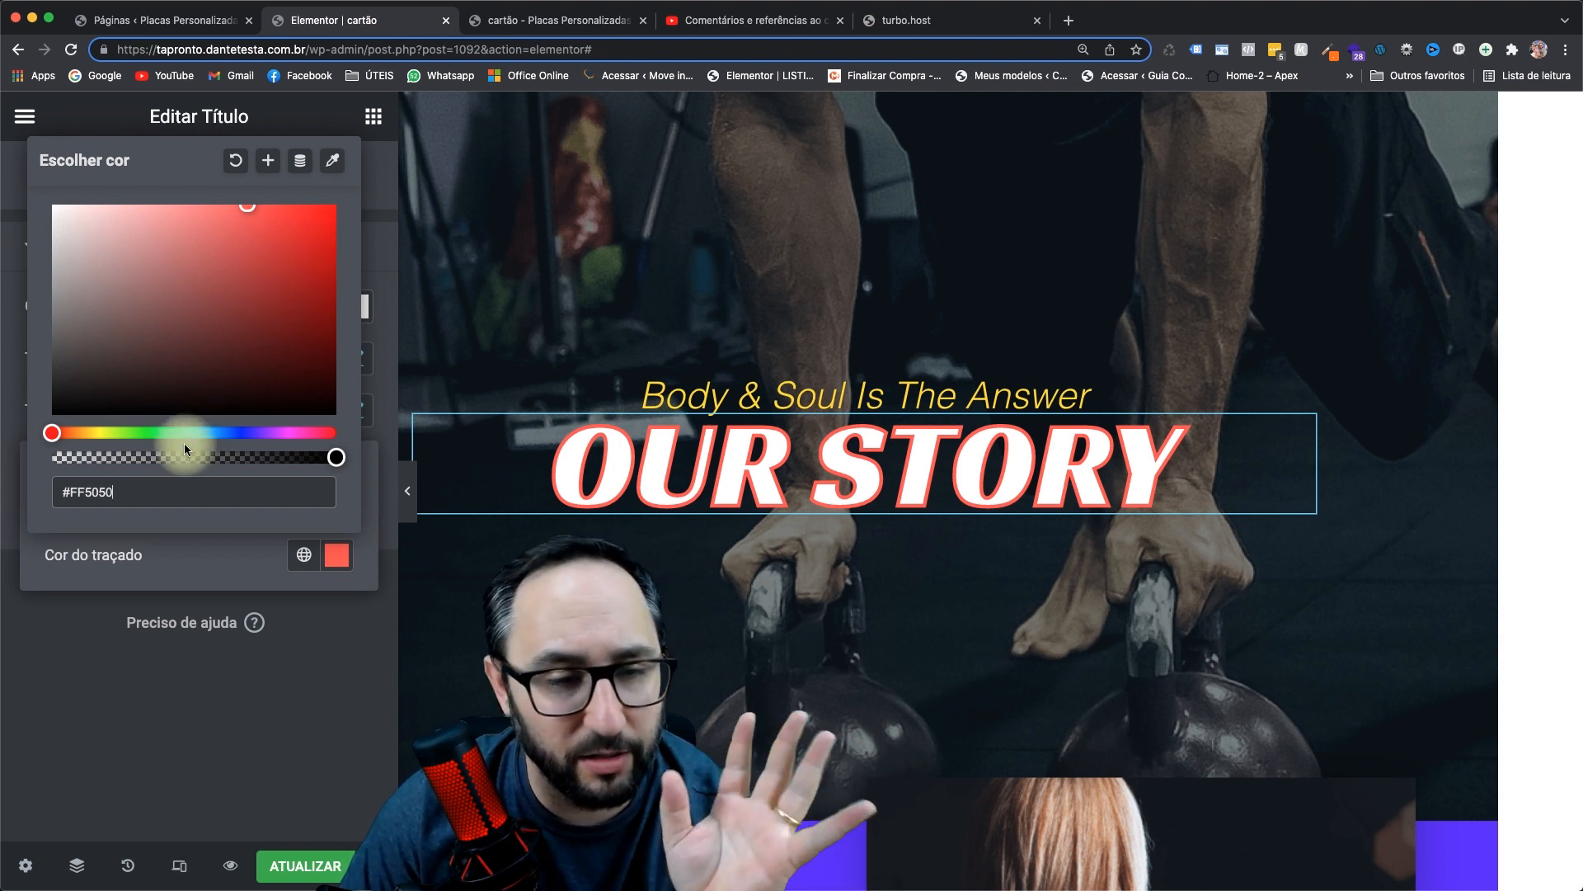
click(94, 434)
click(298, 210)
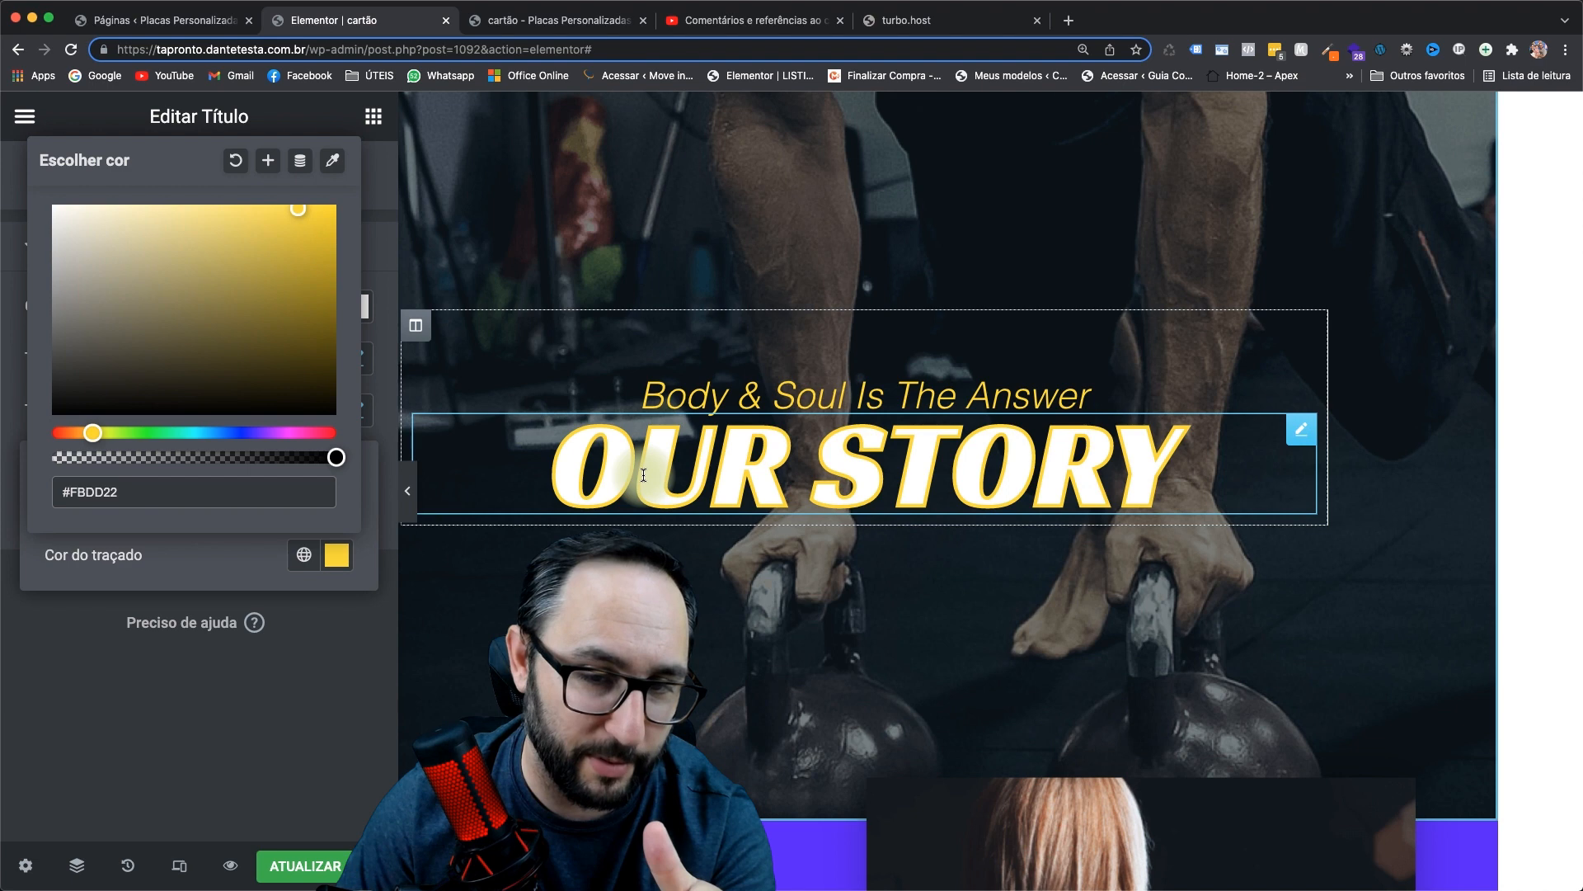
- Make the OUR STORY heading's text color fully transparent (#FFFFFF00), leaving only its stroke
click(292, 705)
click(356, 306)
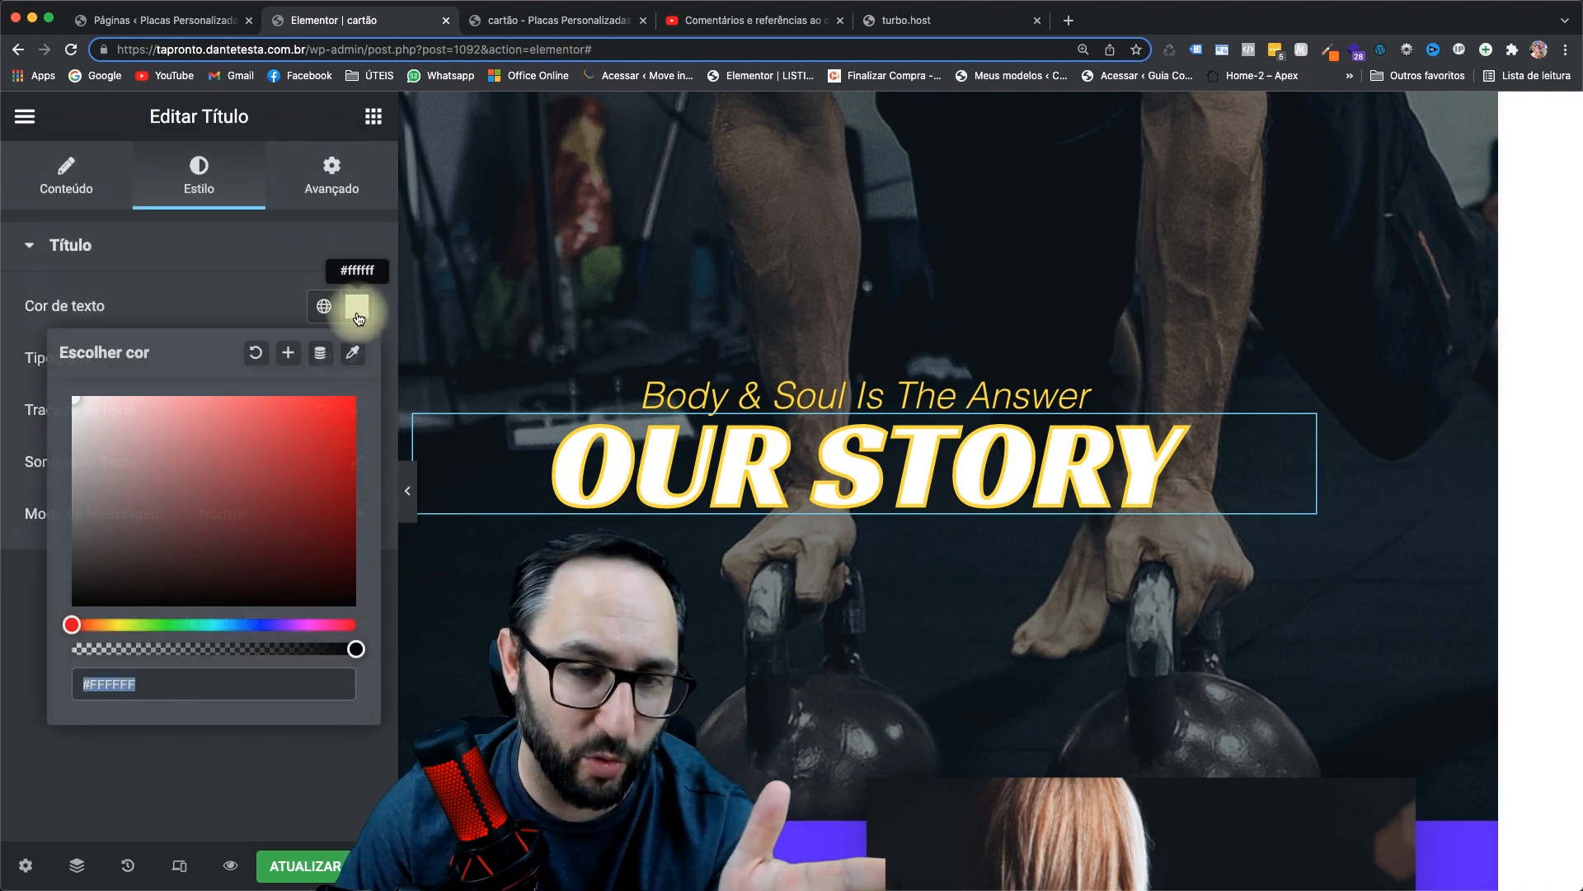
drag(353, 649, 63, 649)
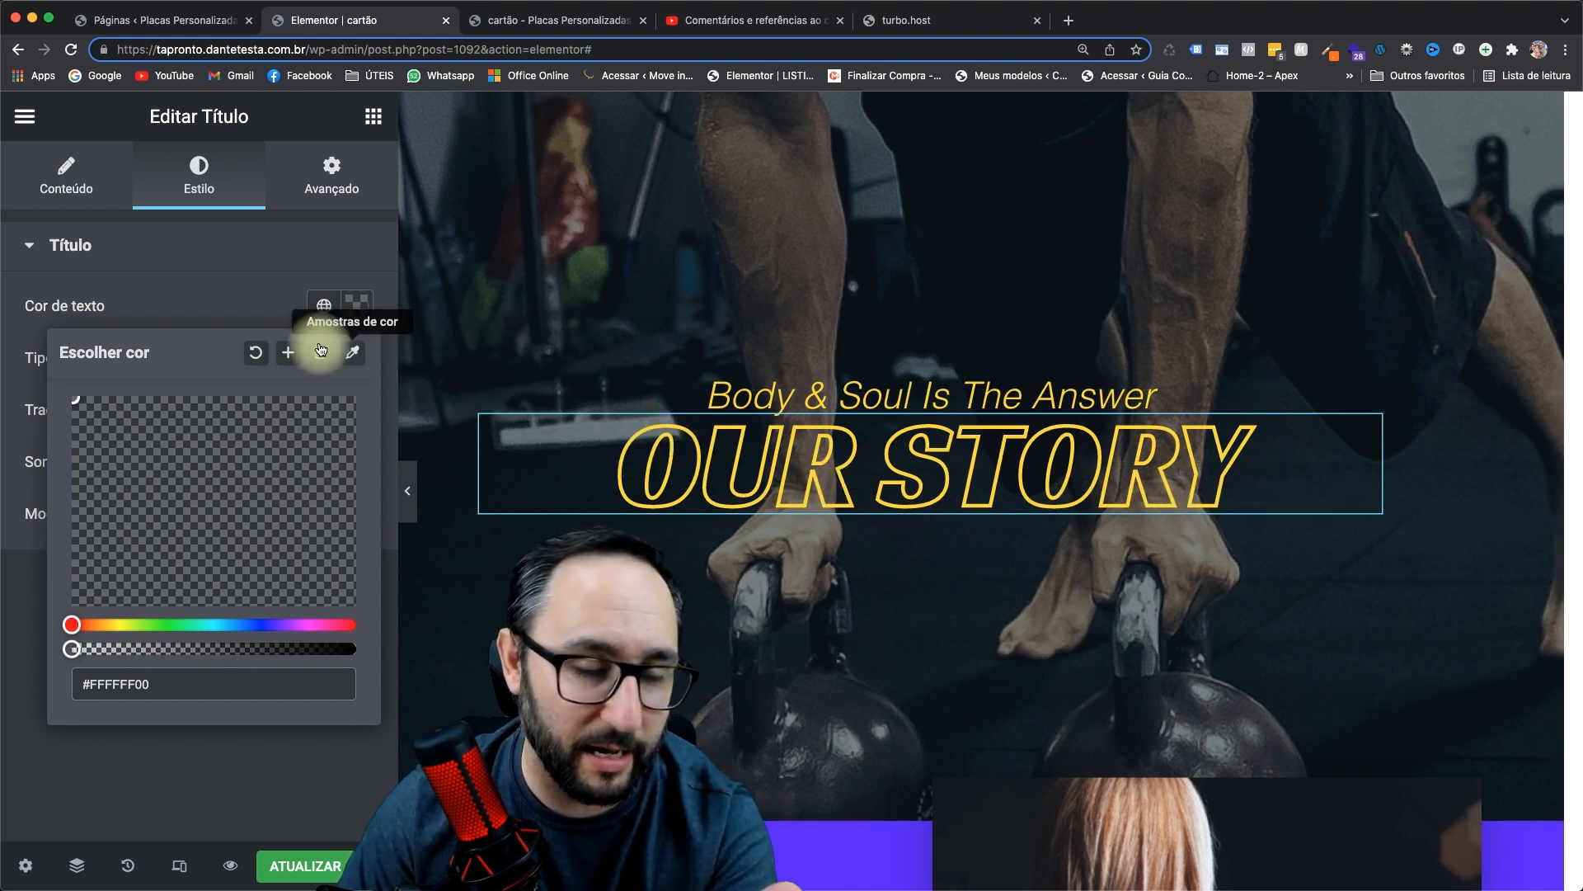
- Set the OUR STORY heading's text color to fully opaque black
drag(75, 647, 385, 646)
click(191, 603)
click(188, 295)
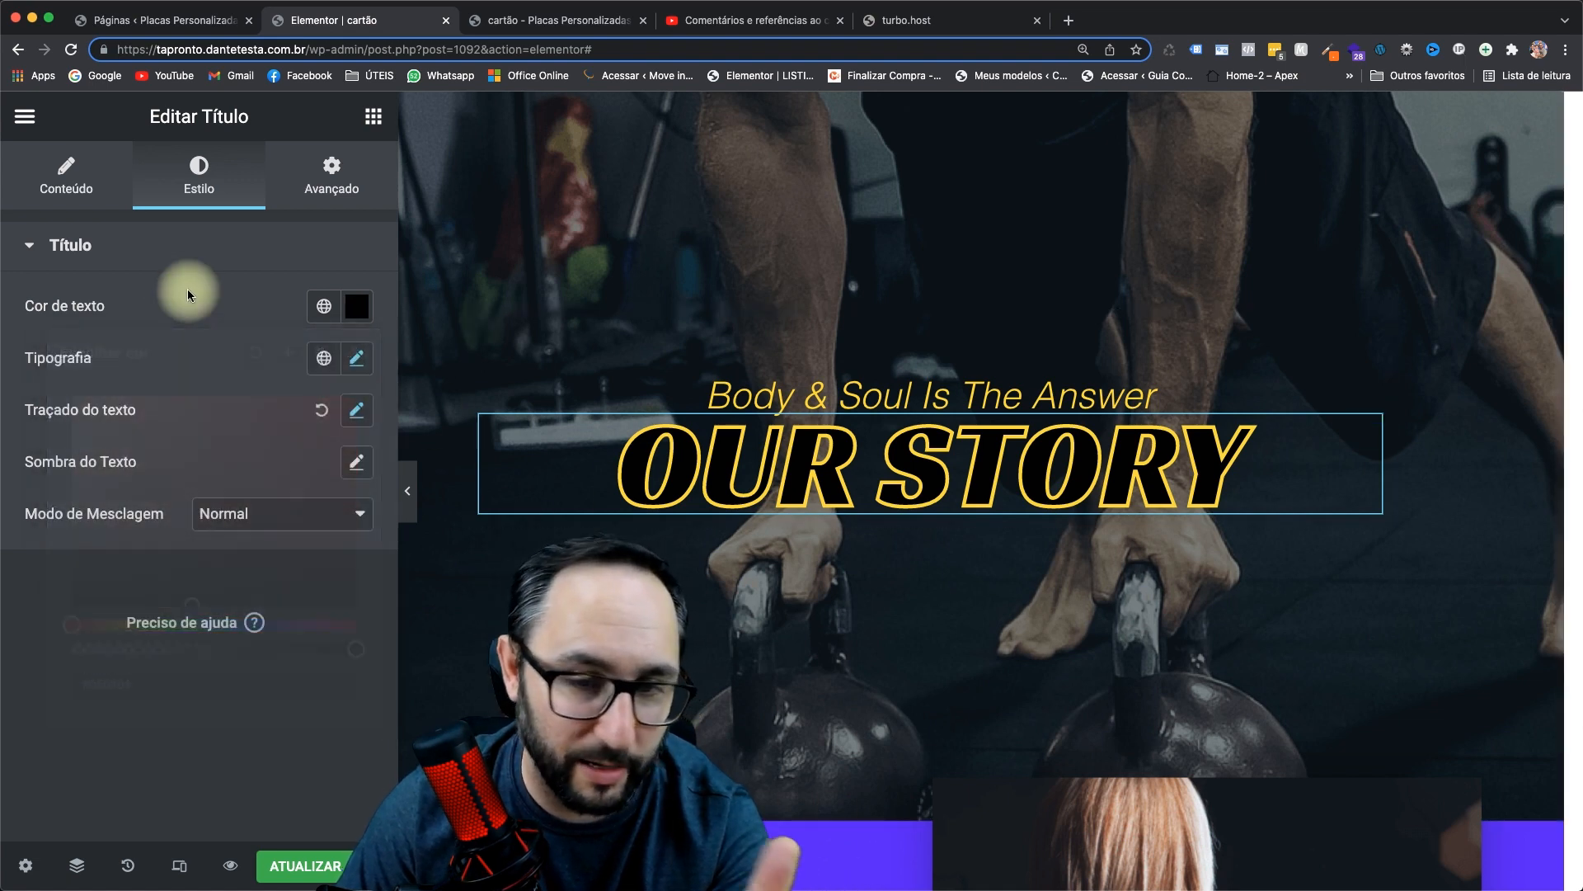
click(619, 479)
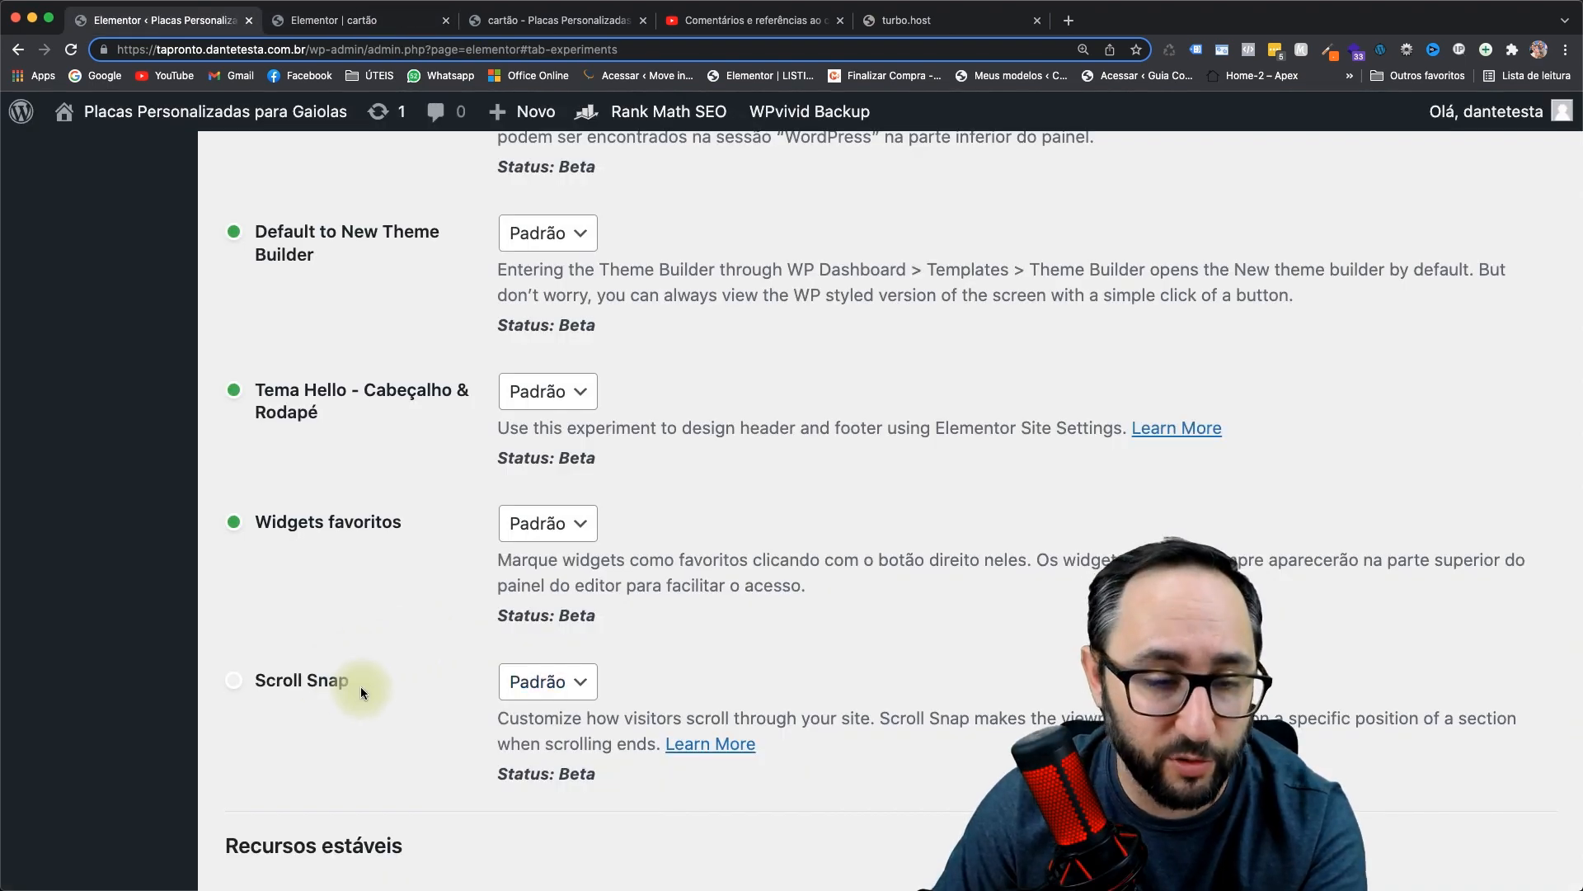
- Activate the Scroll Snap experiment on the Elementor experiments page and save the settings
drag(359, 686, 278, 692)
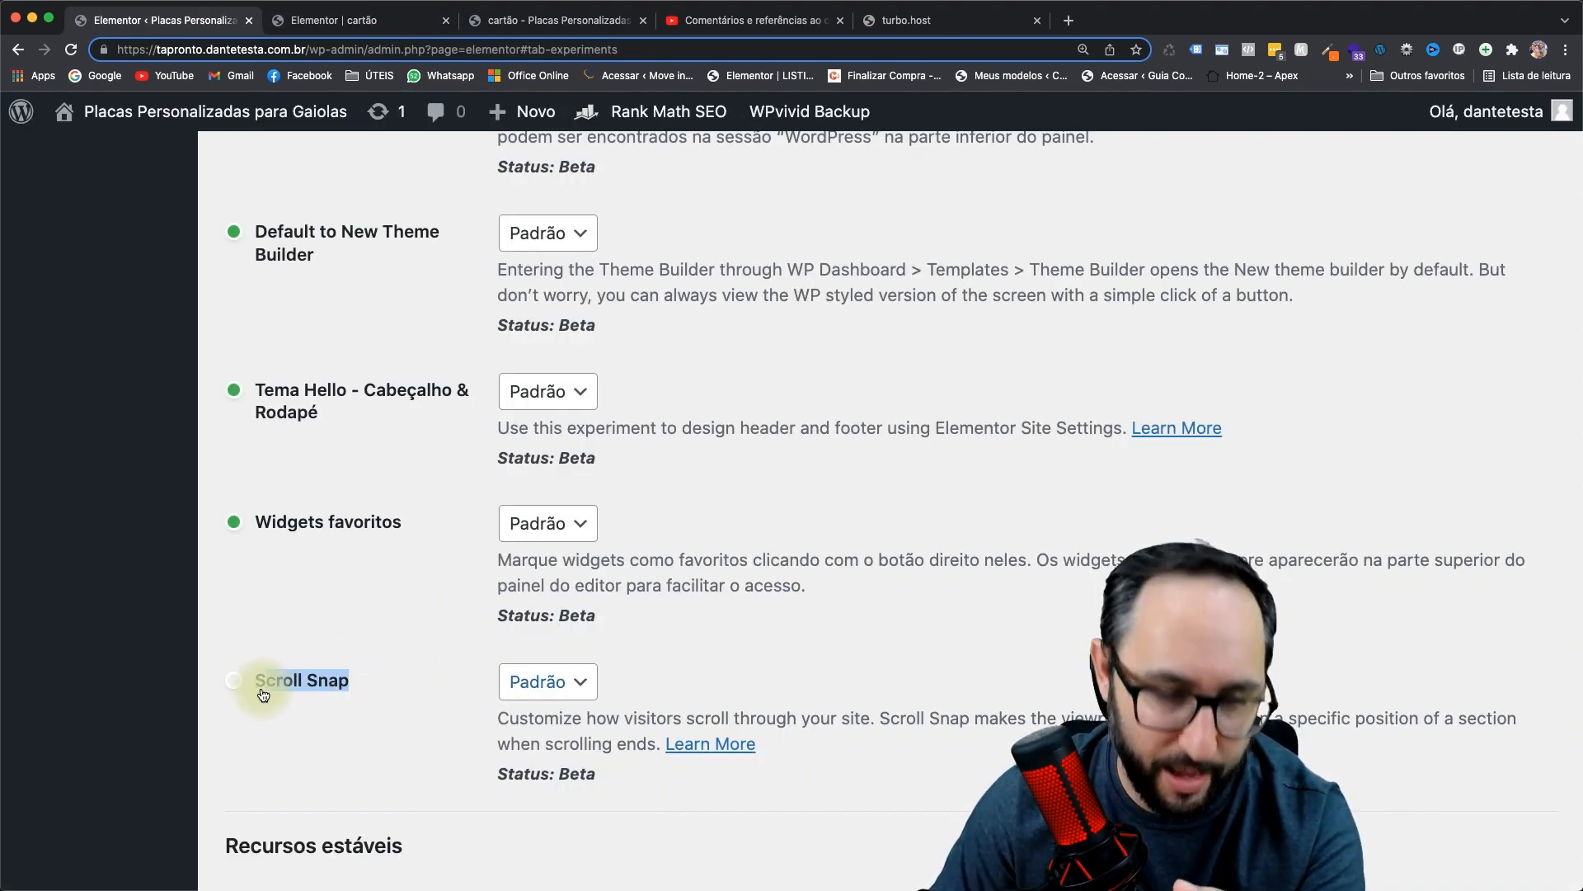
click(559, 704)
click(561, 707)
scroll(561, 698, down, 3)
scroll(418, 755, down, 10)
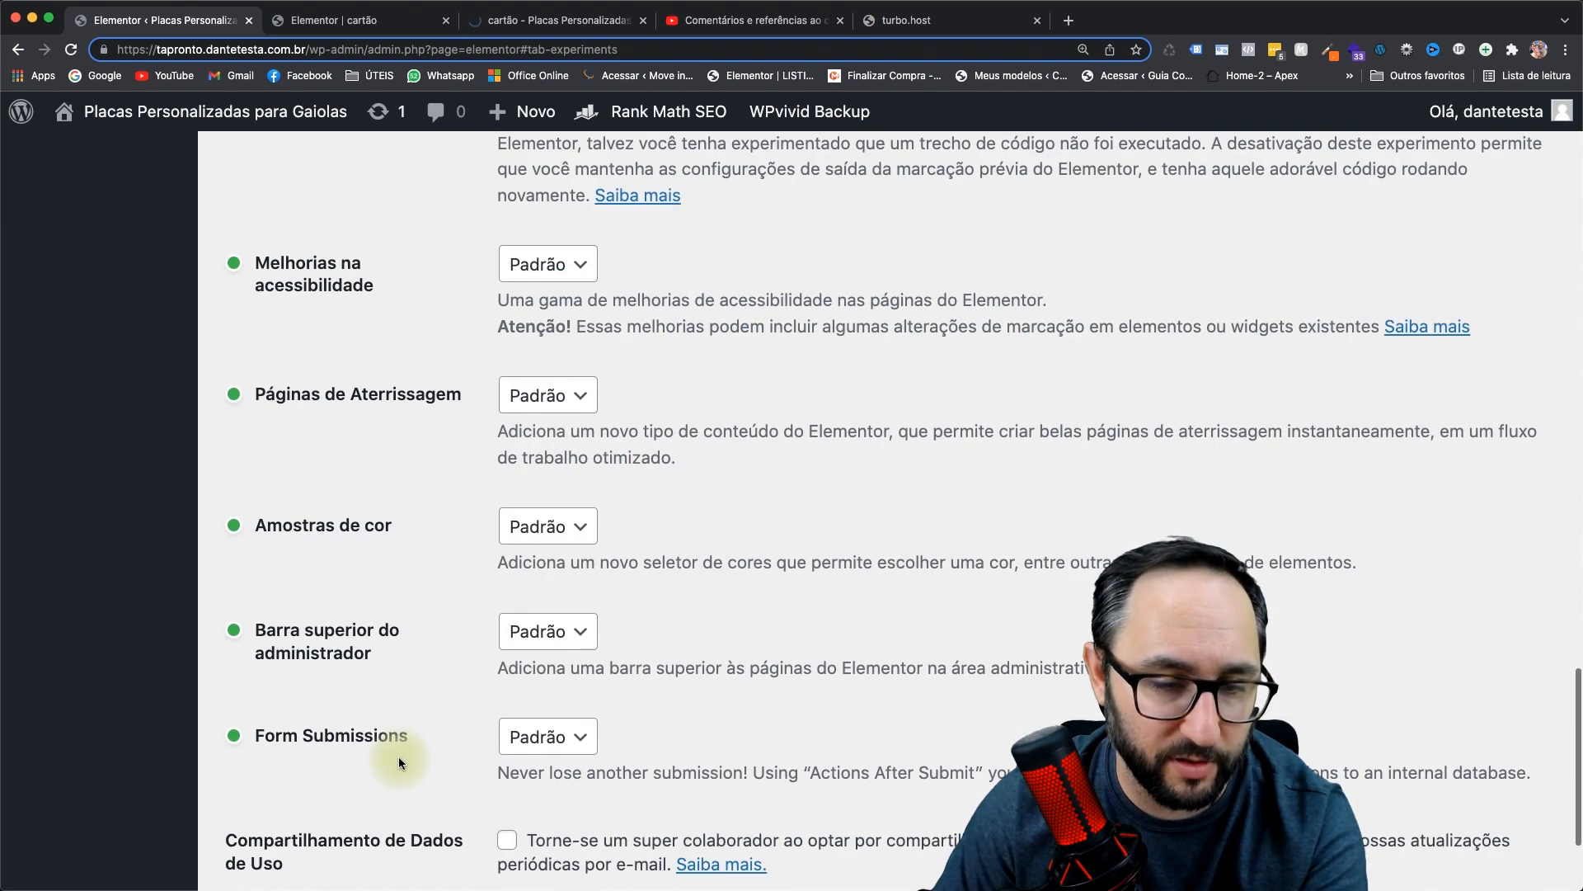
click(347, 770)
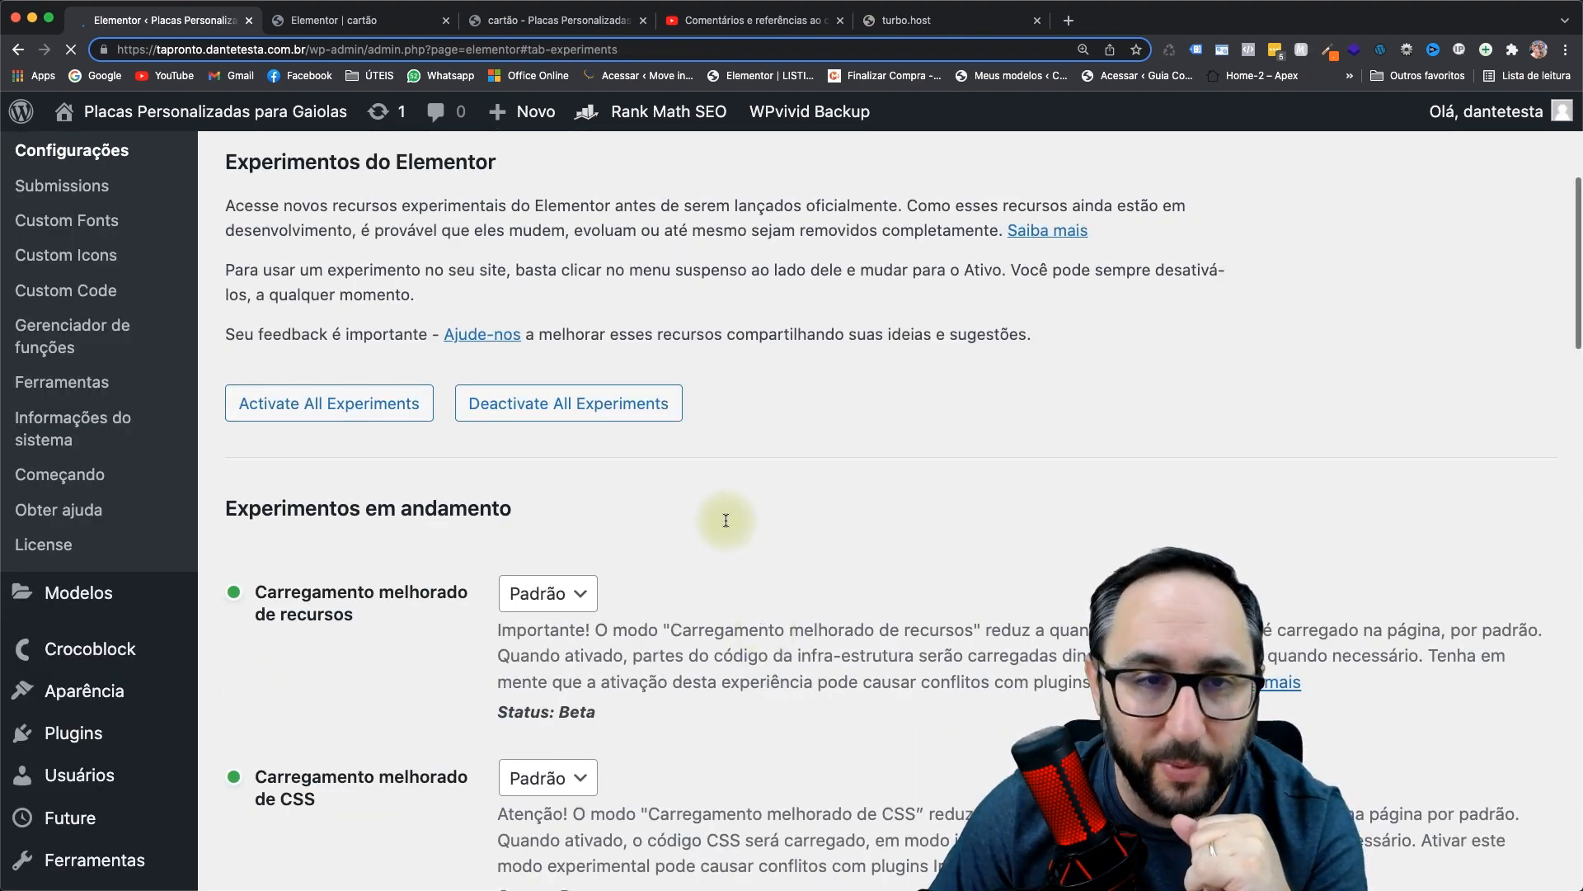
- Return to the cartão page's editor, reload it, and open the page settings
click(355, 21)
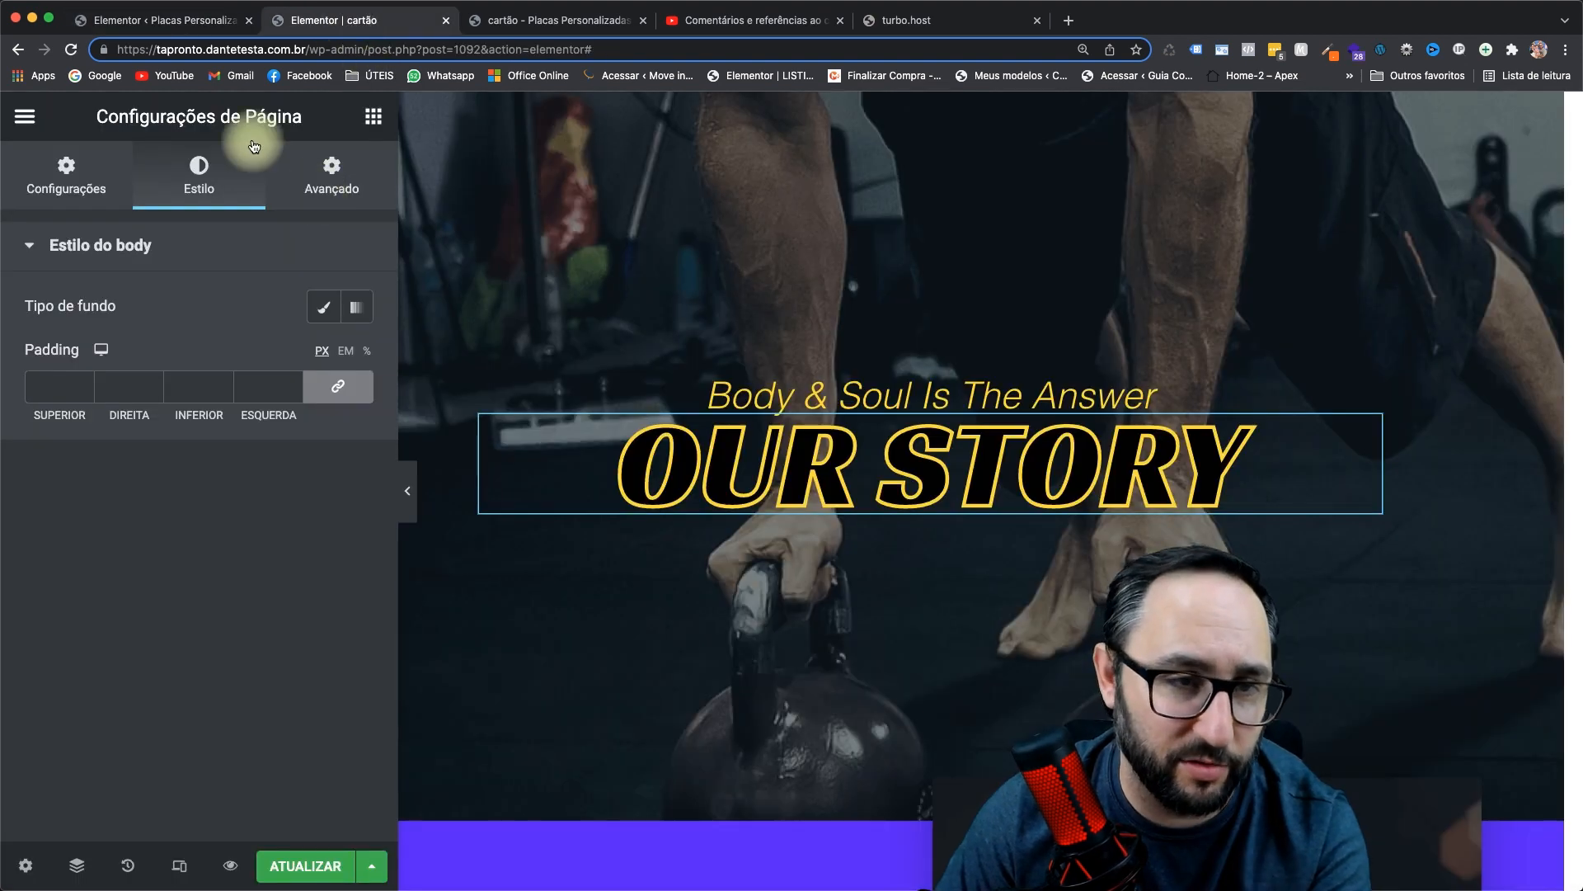
click(70, 49)
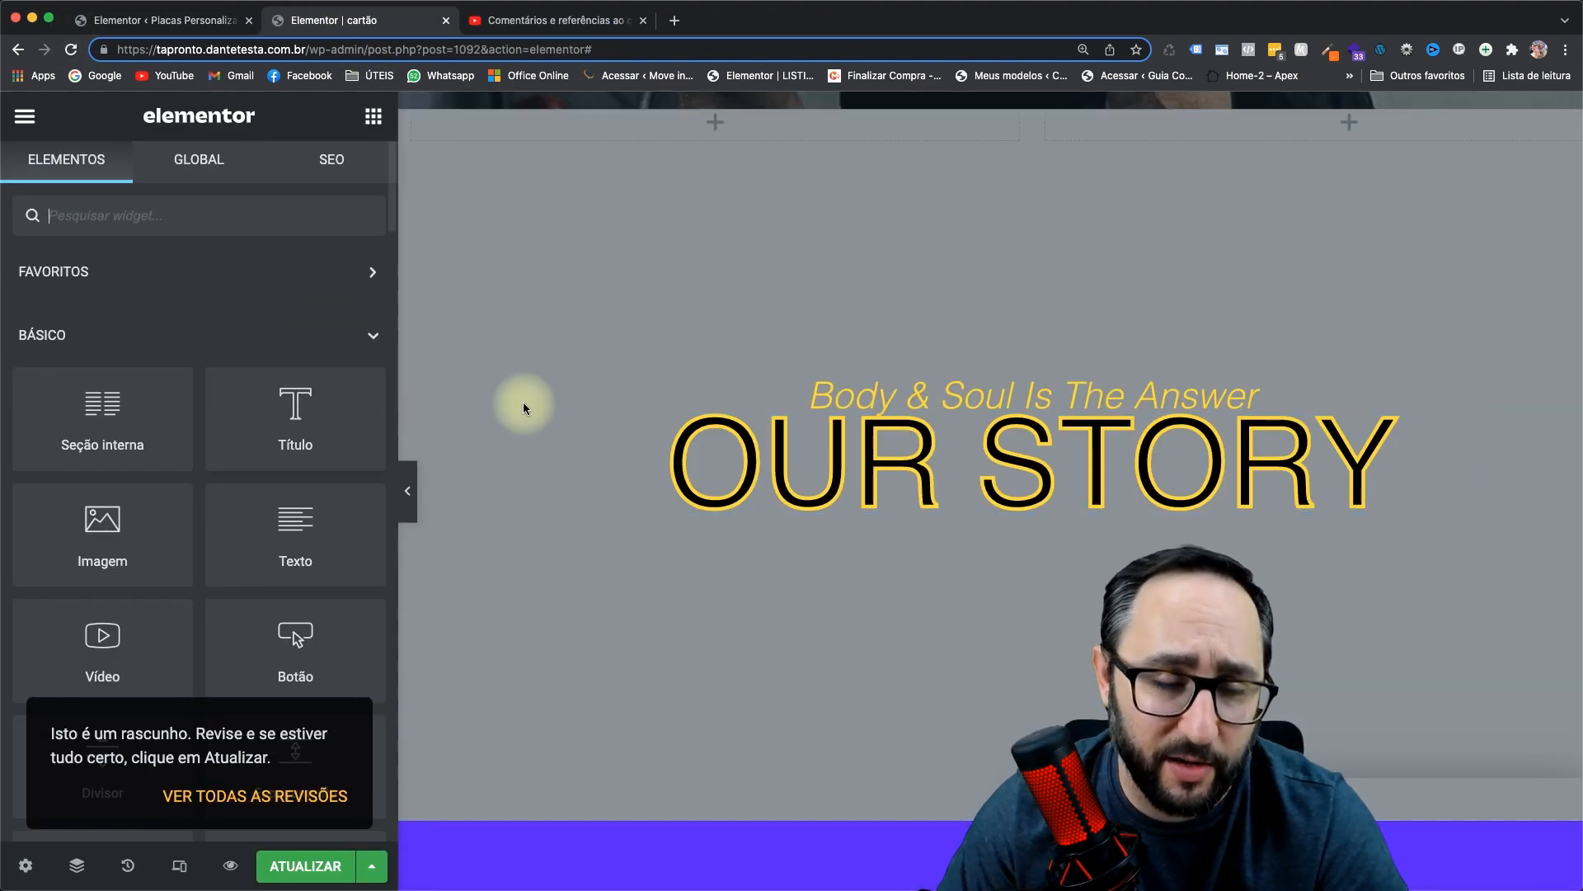
click(27, 873)
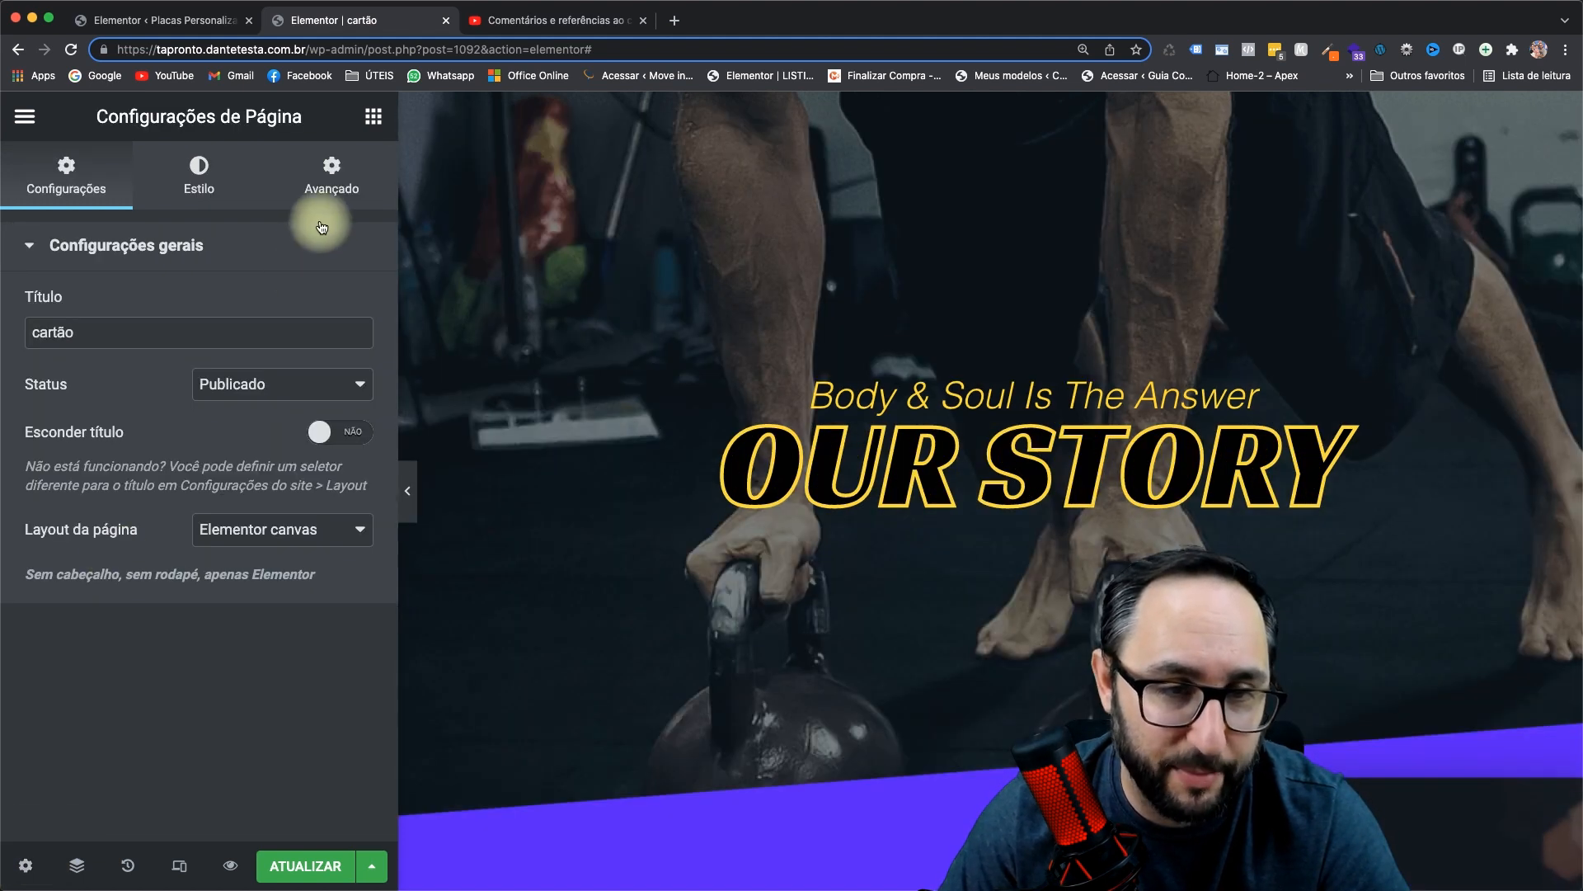
- Enable Scroll Snap for the page, with the snap position at Top and the scroll snap stop at Normal
click(332, 190)
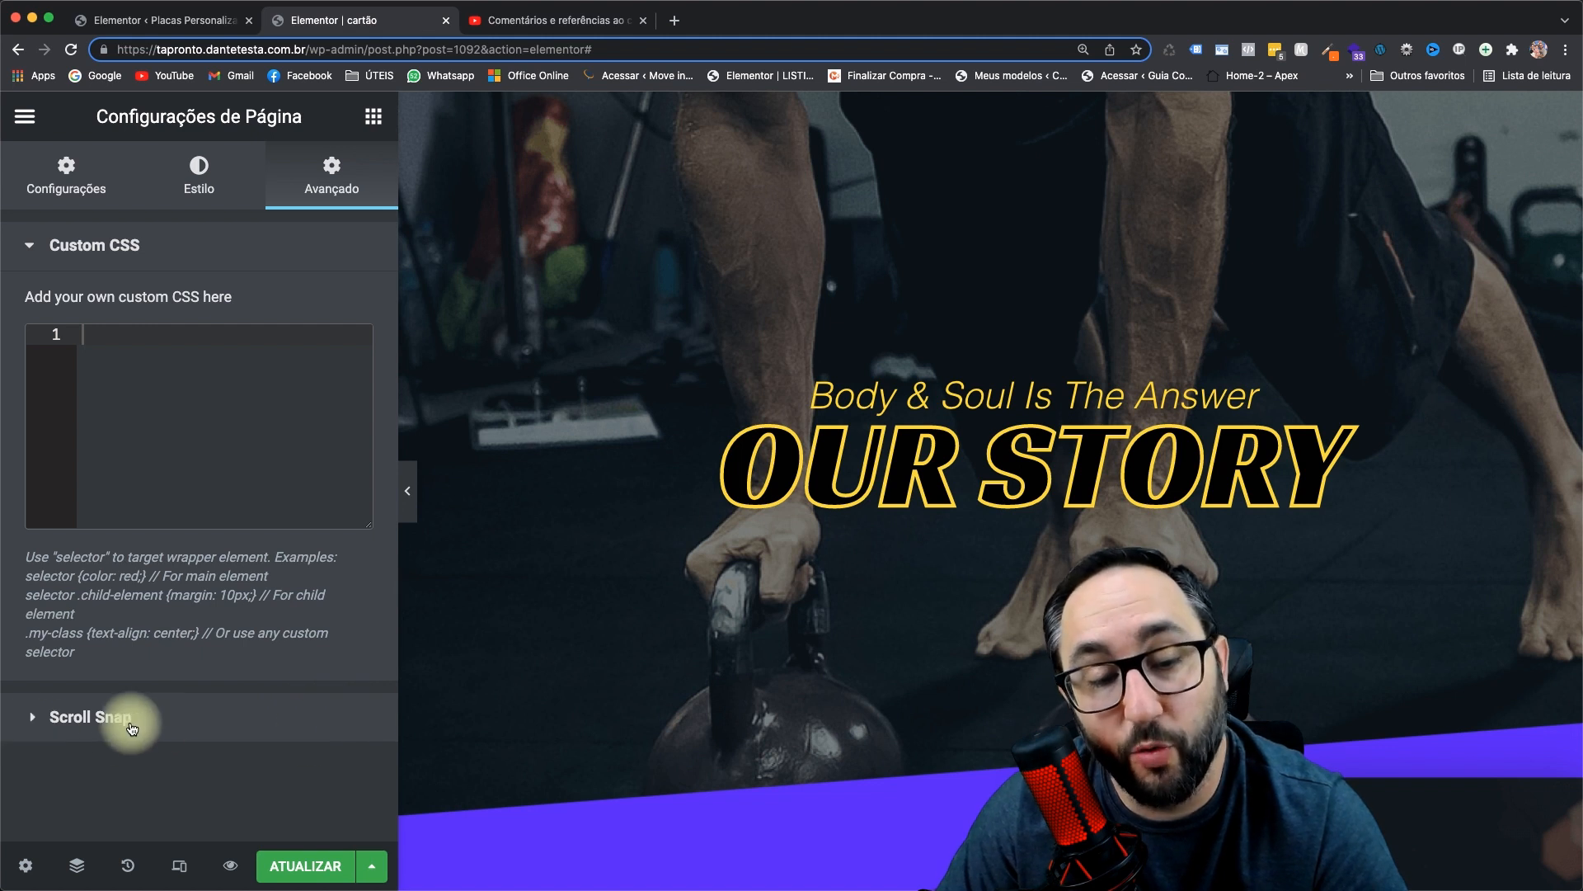
click(104, 720)
click(346, 378)
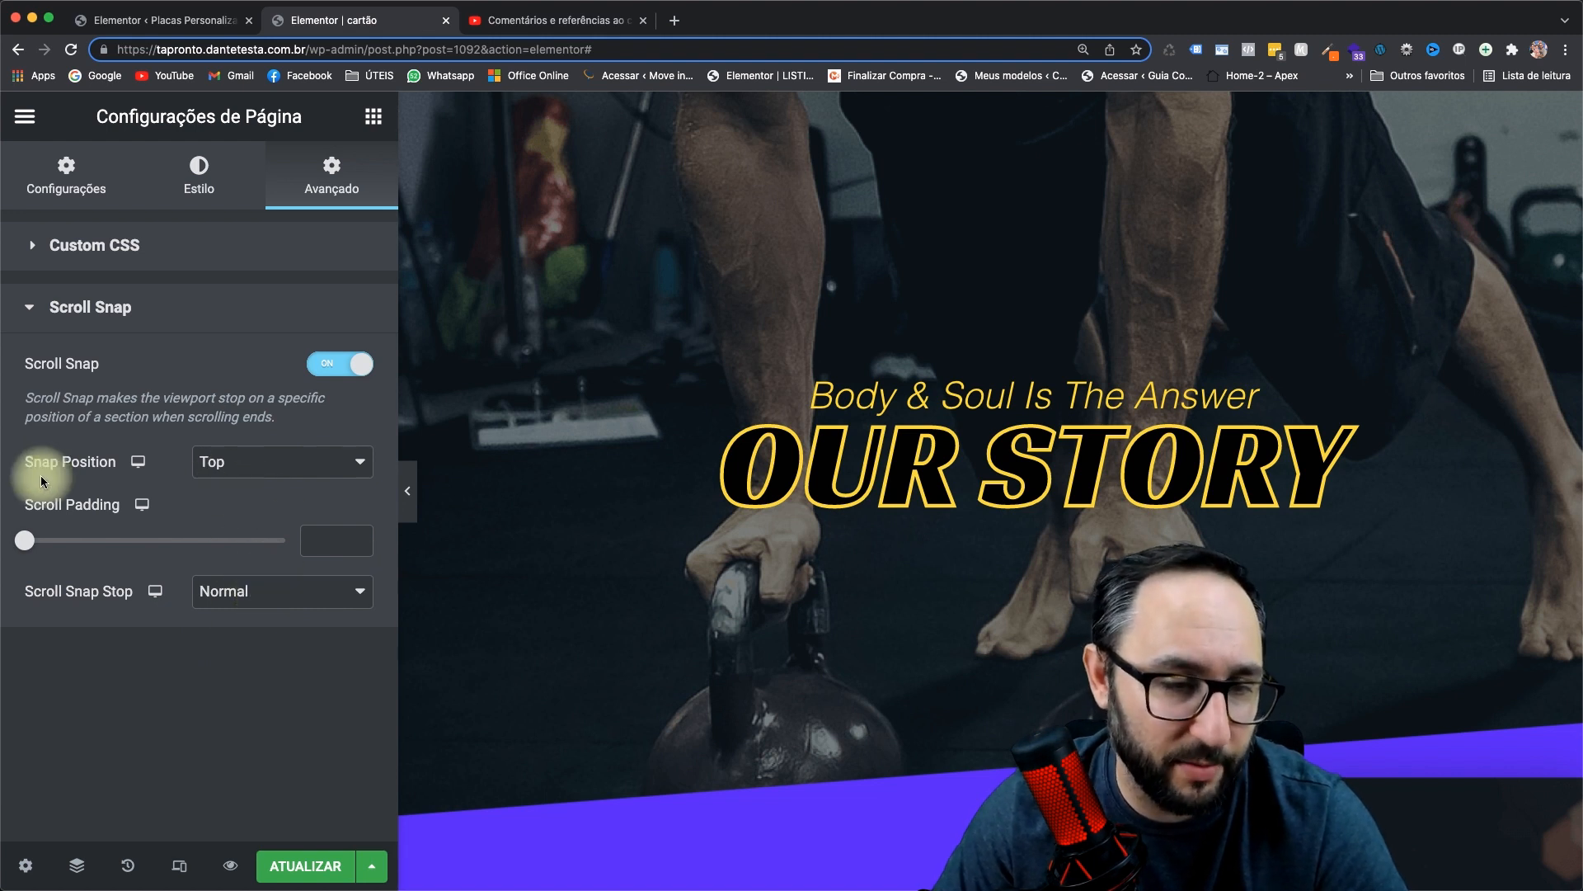
click(289, 476)
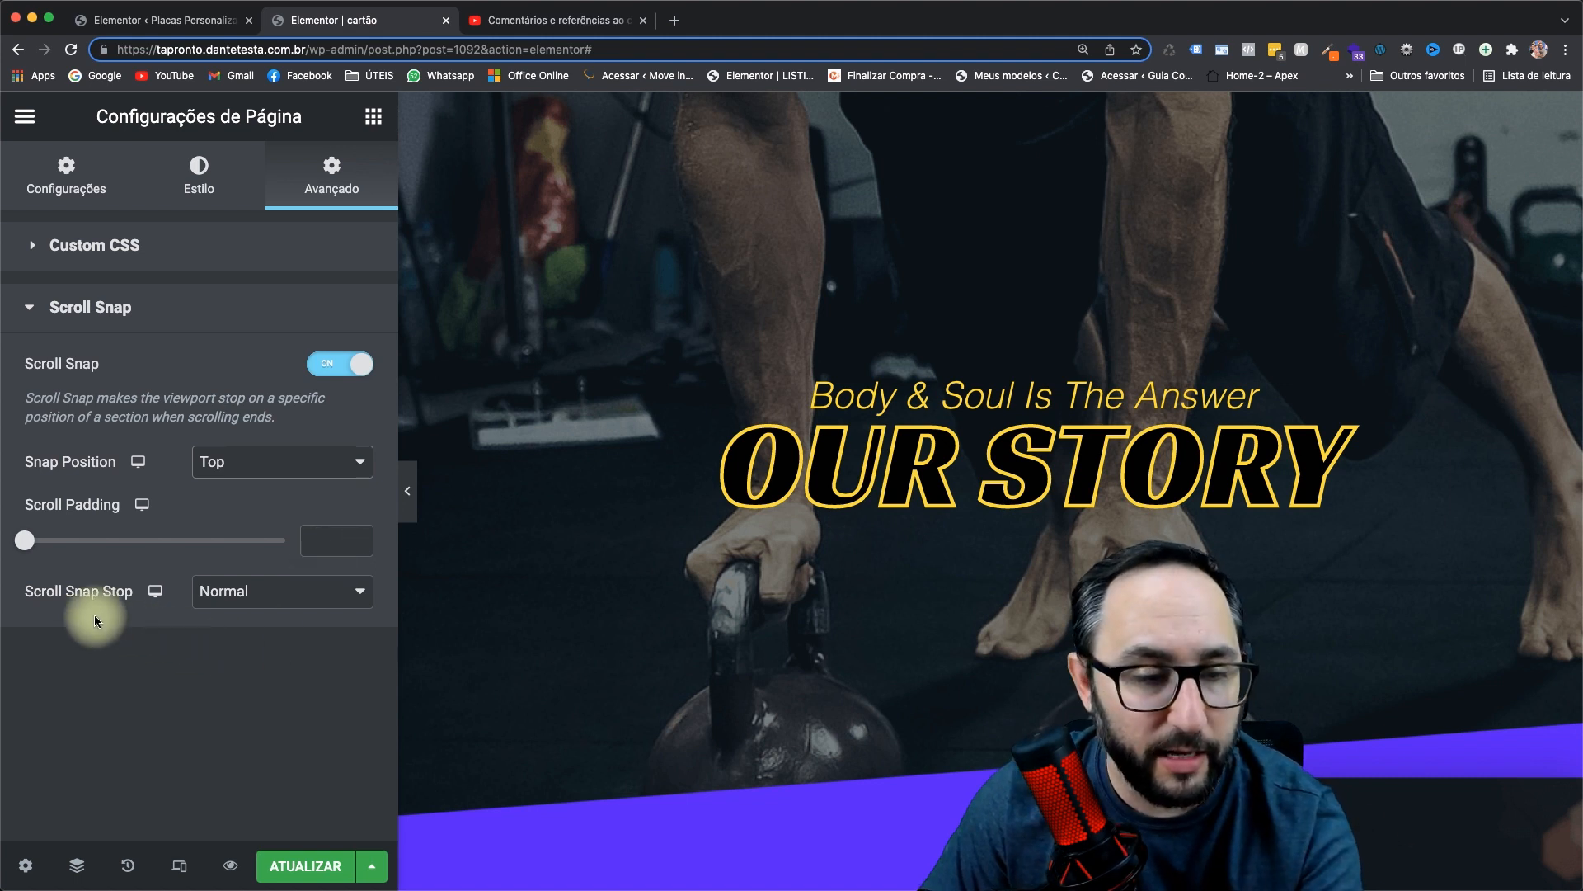
click(233, 608)
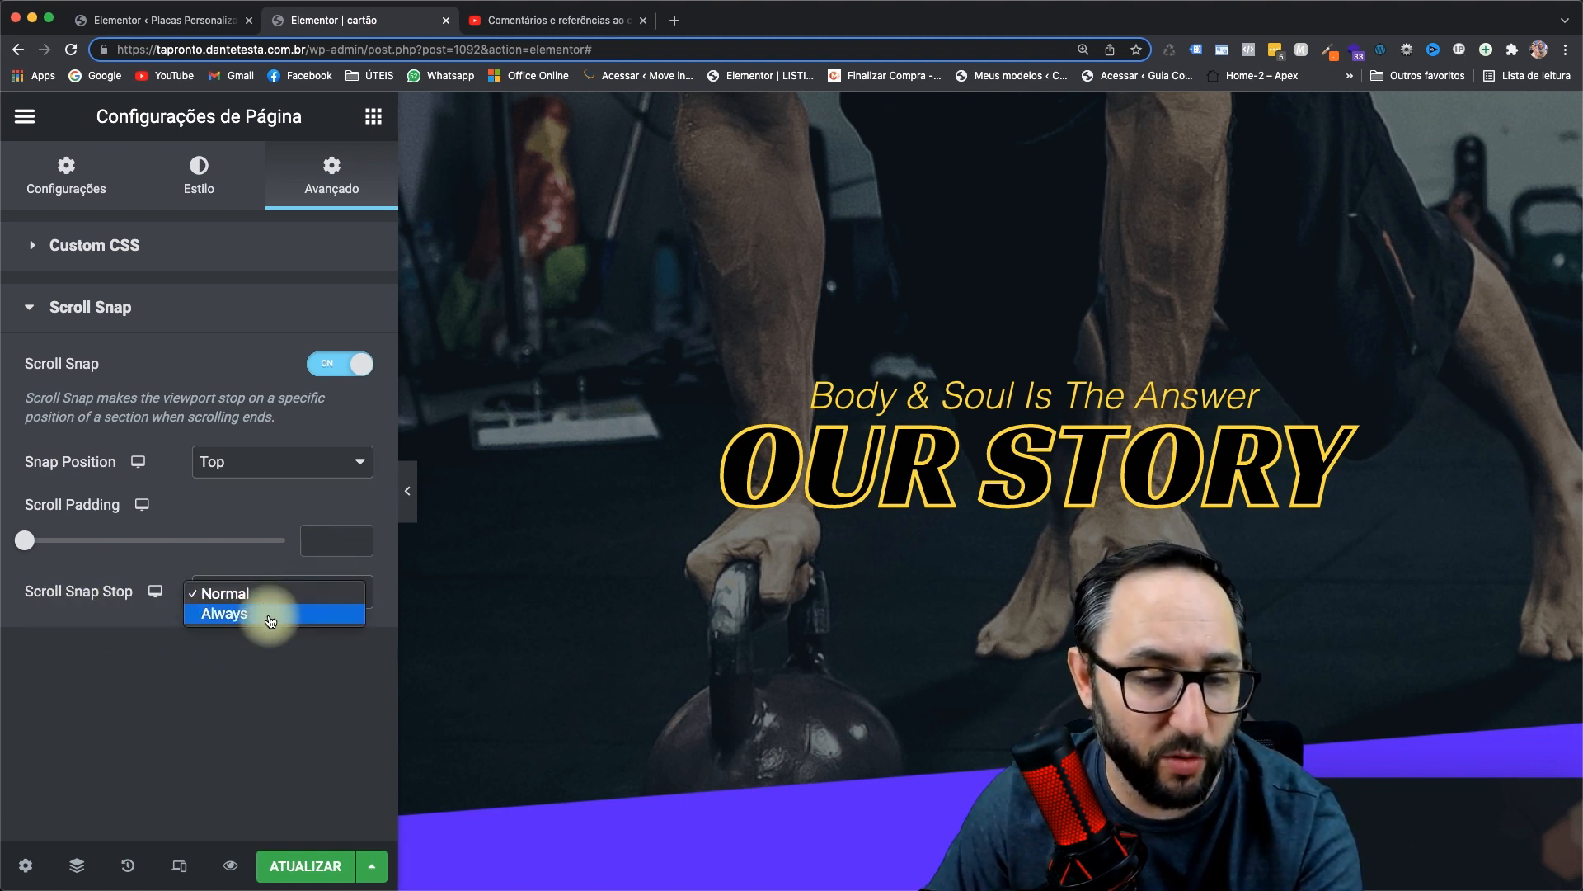
click(288, 600)
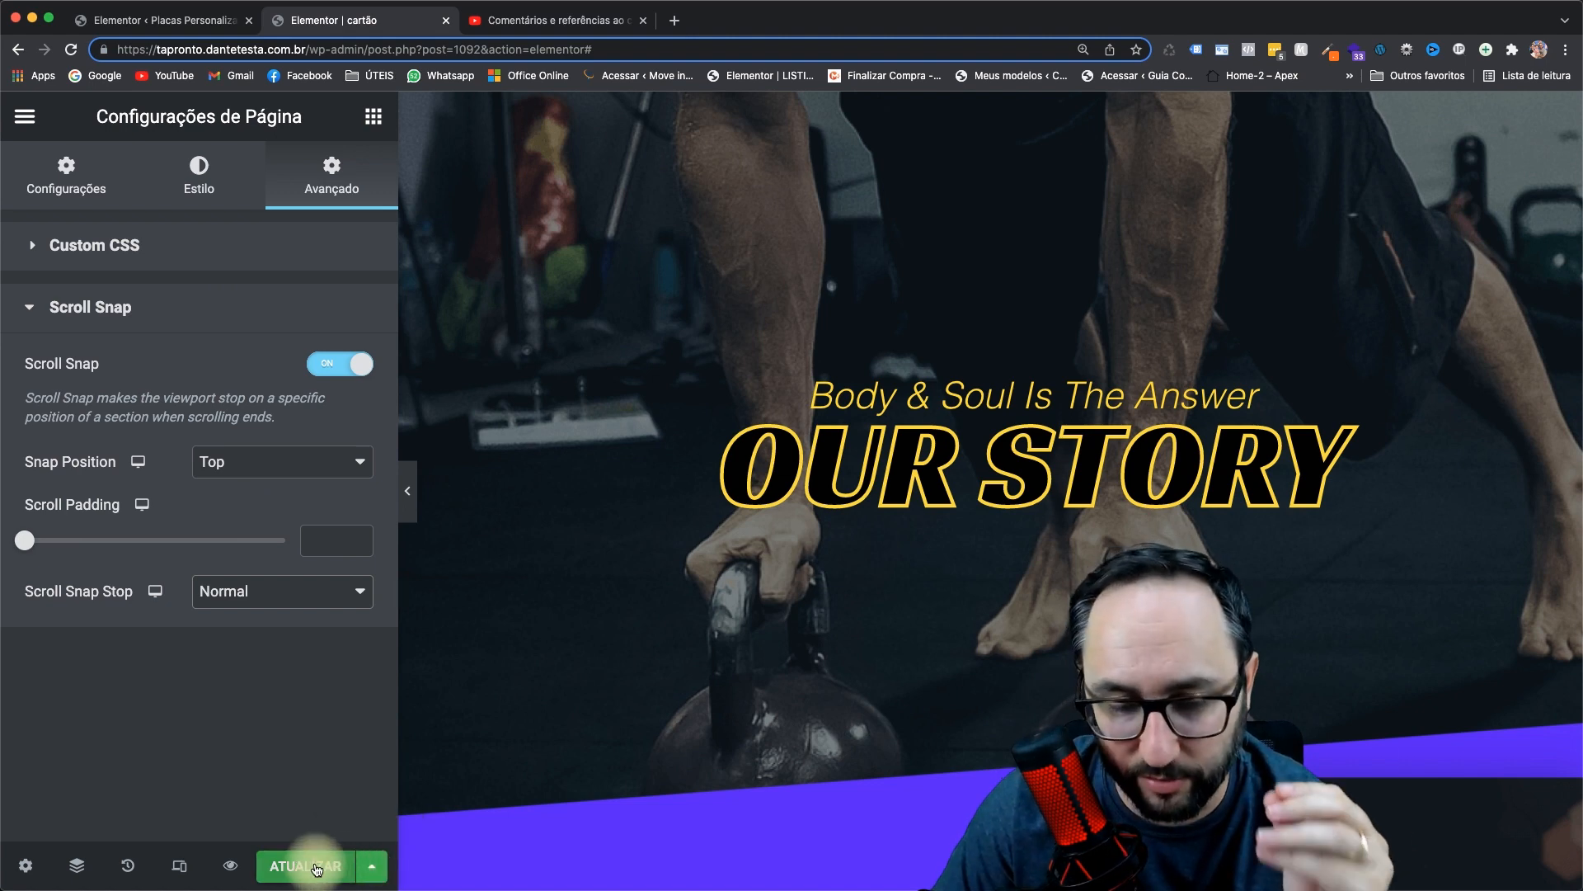
- Preview the cartão page and examine how scrolling snaps between the OUR STORY, fitness goals and MEET THE TRAINERS sections
click(231, 868)
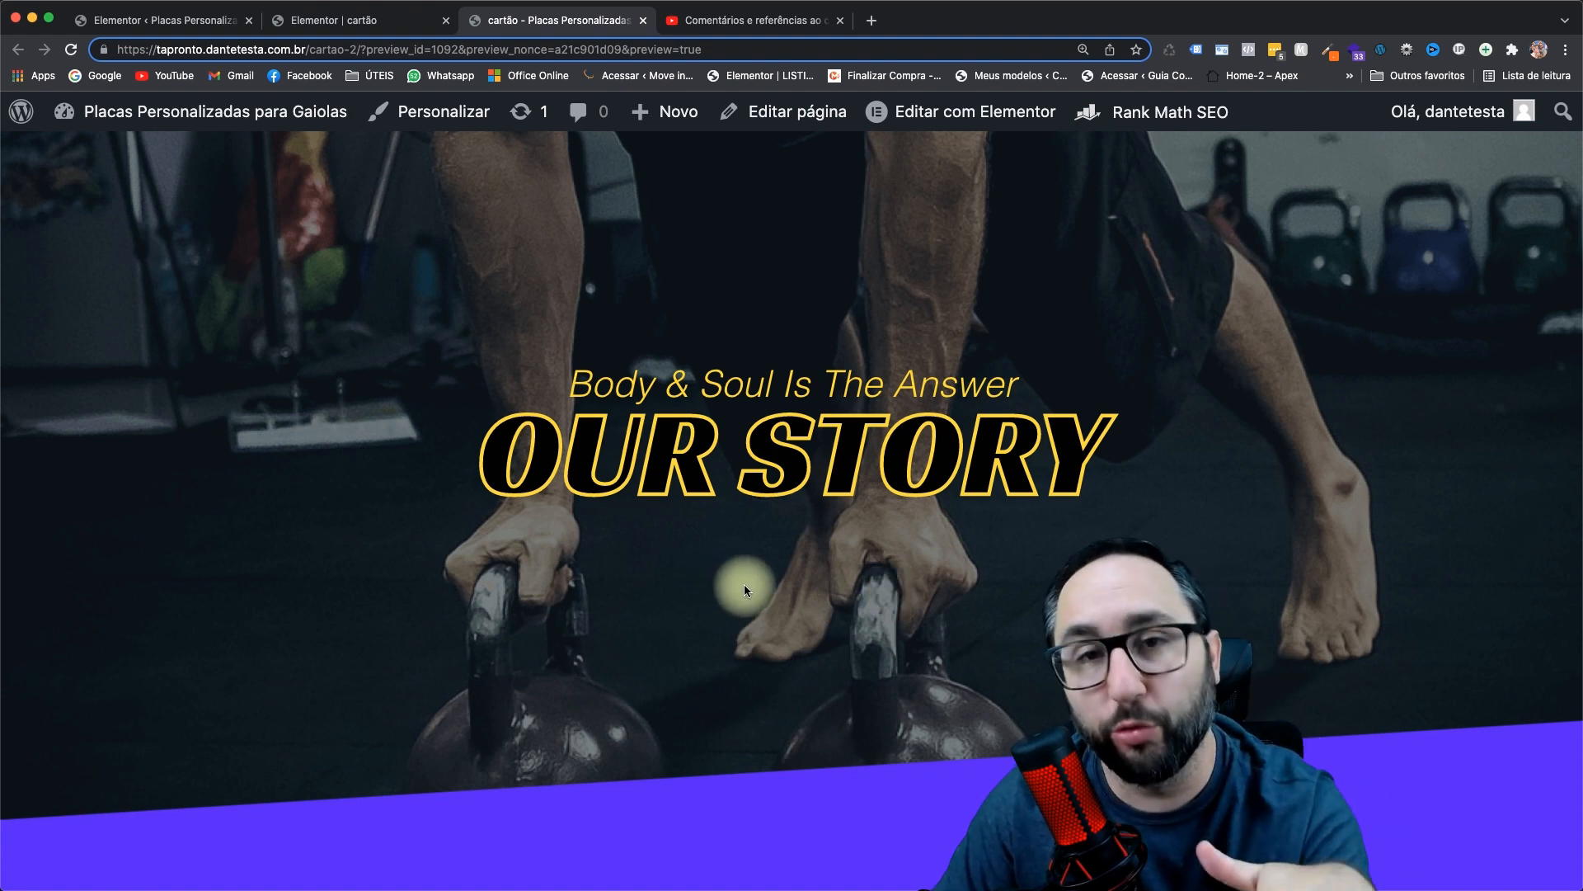
scroll(744, 584, down, 10)
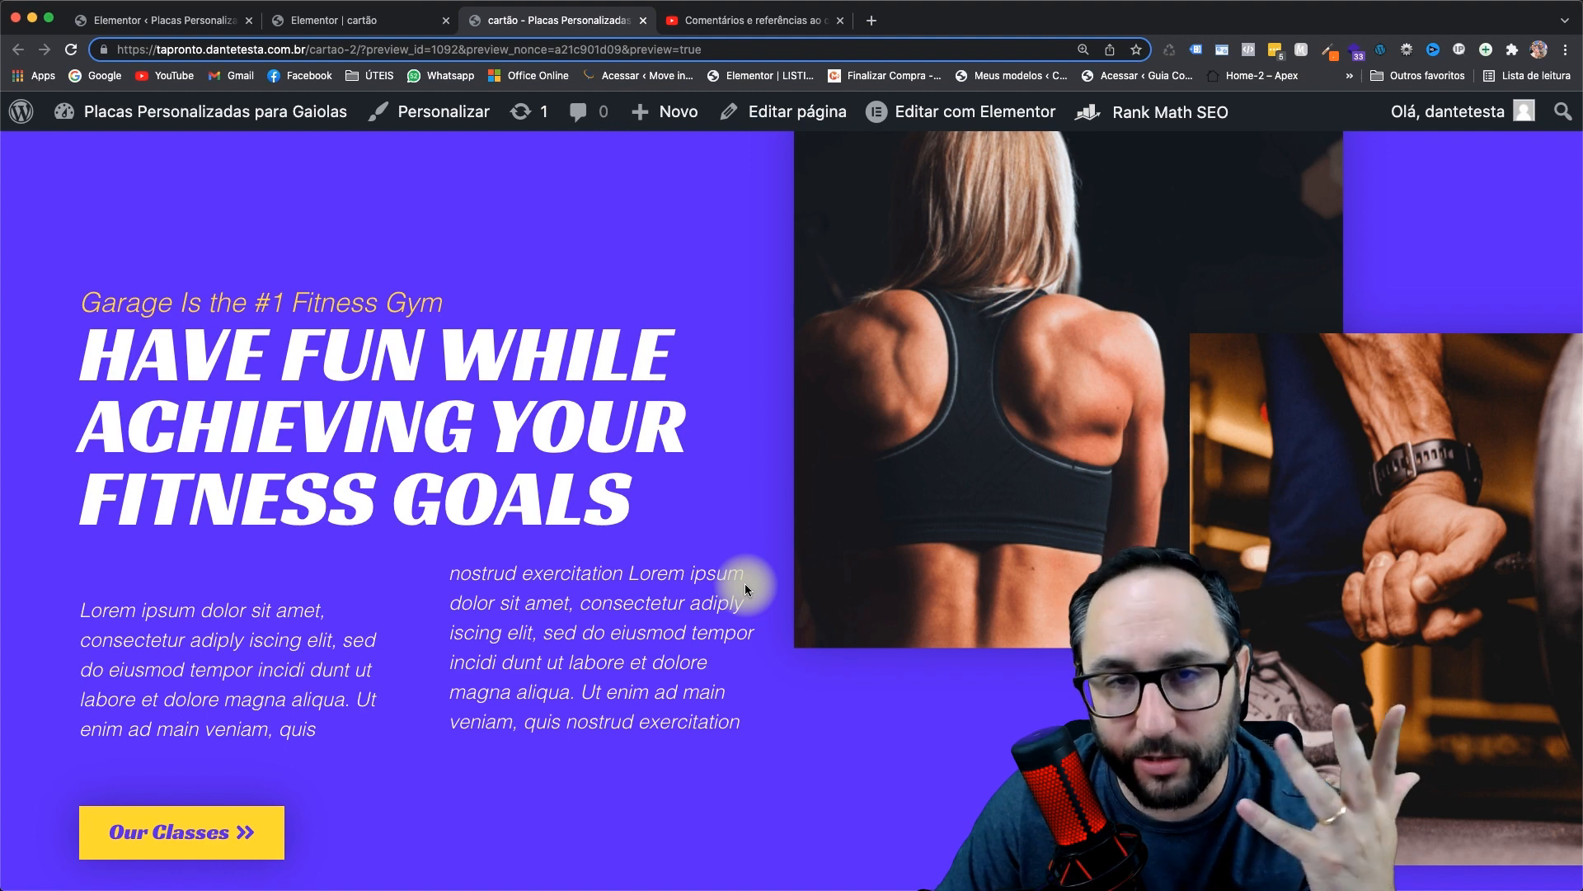
scroll(745, 587, down, 10)
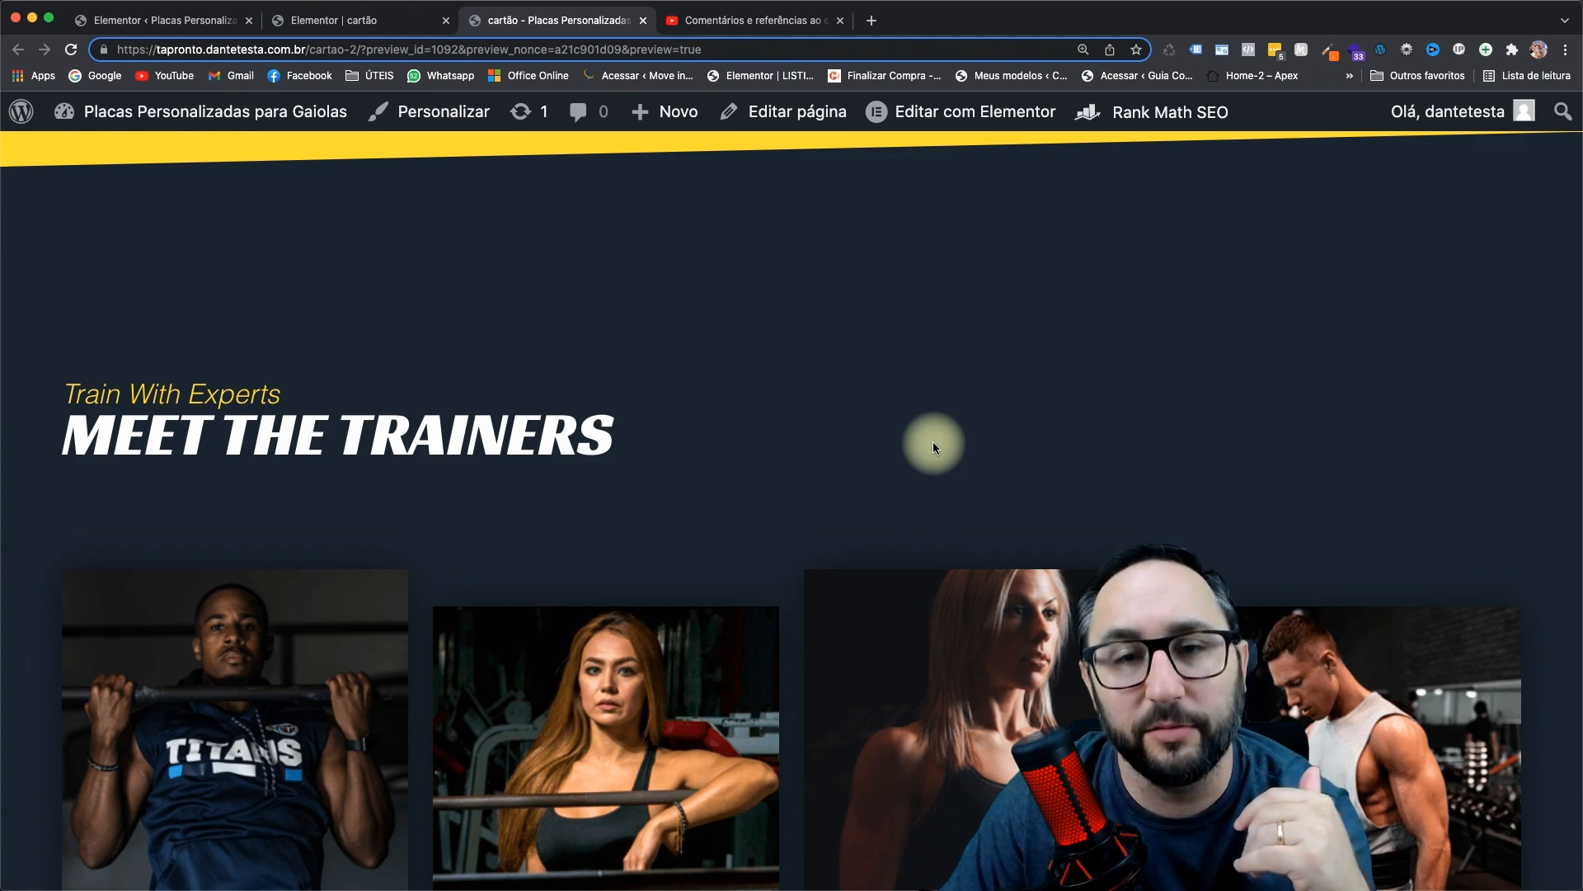
scroll(933, 447, down, 12)
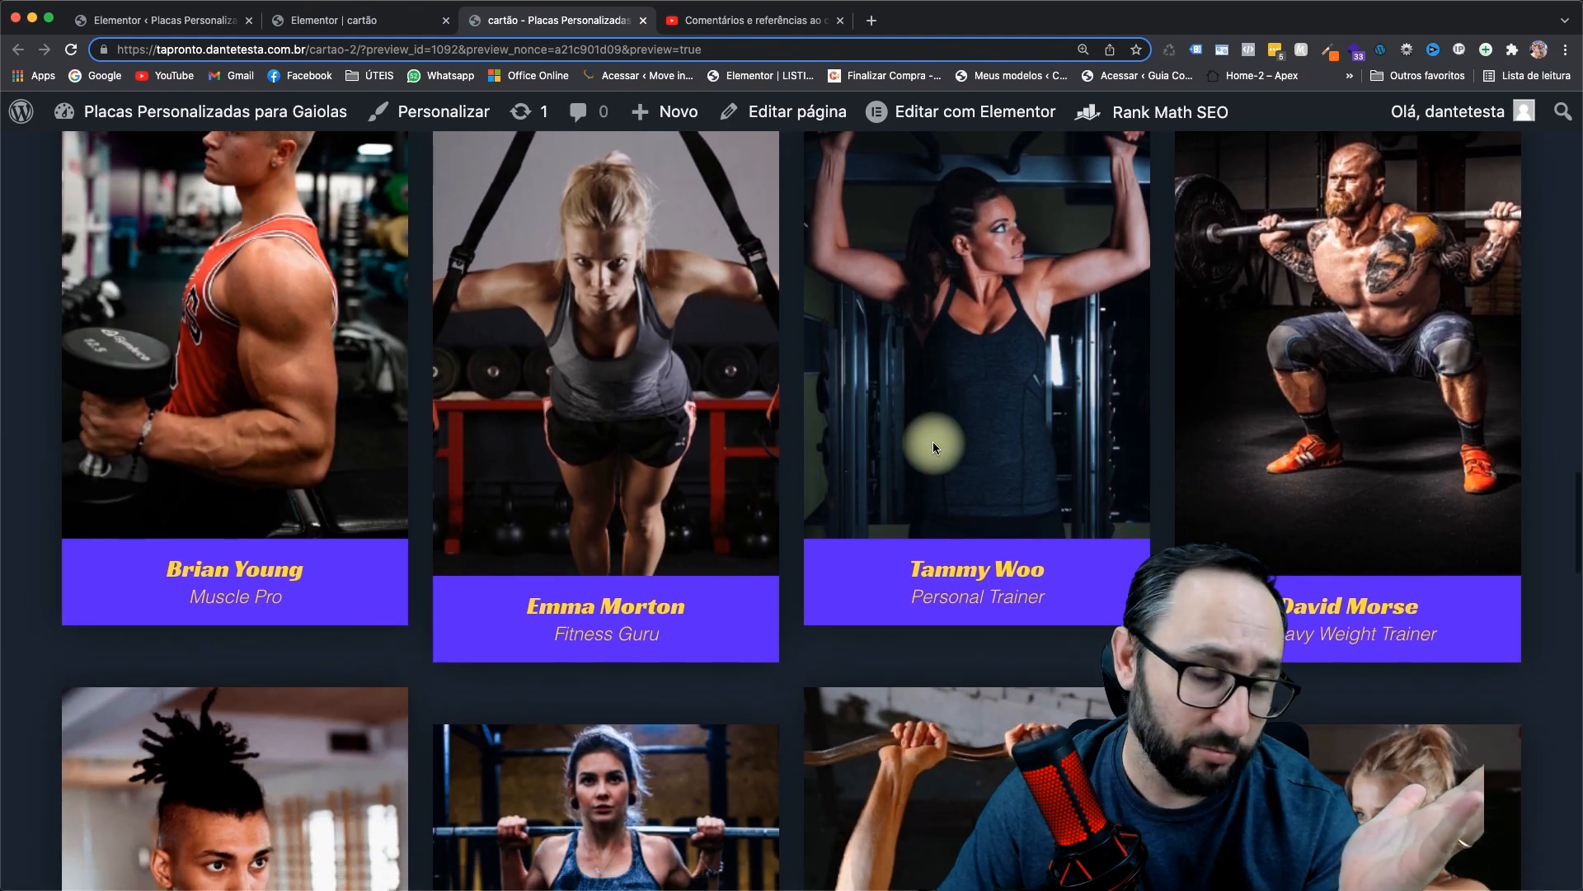
scroll(932, 447, up, 10)
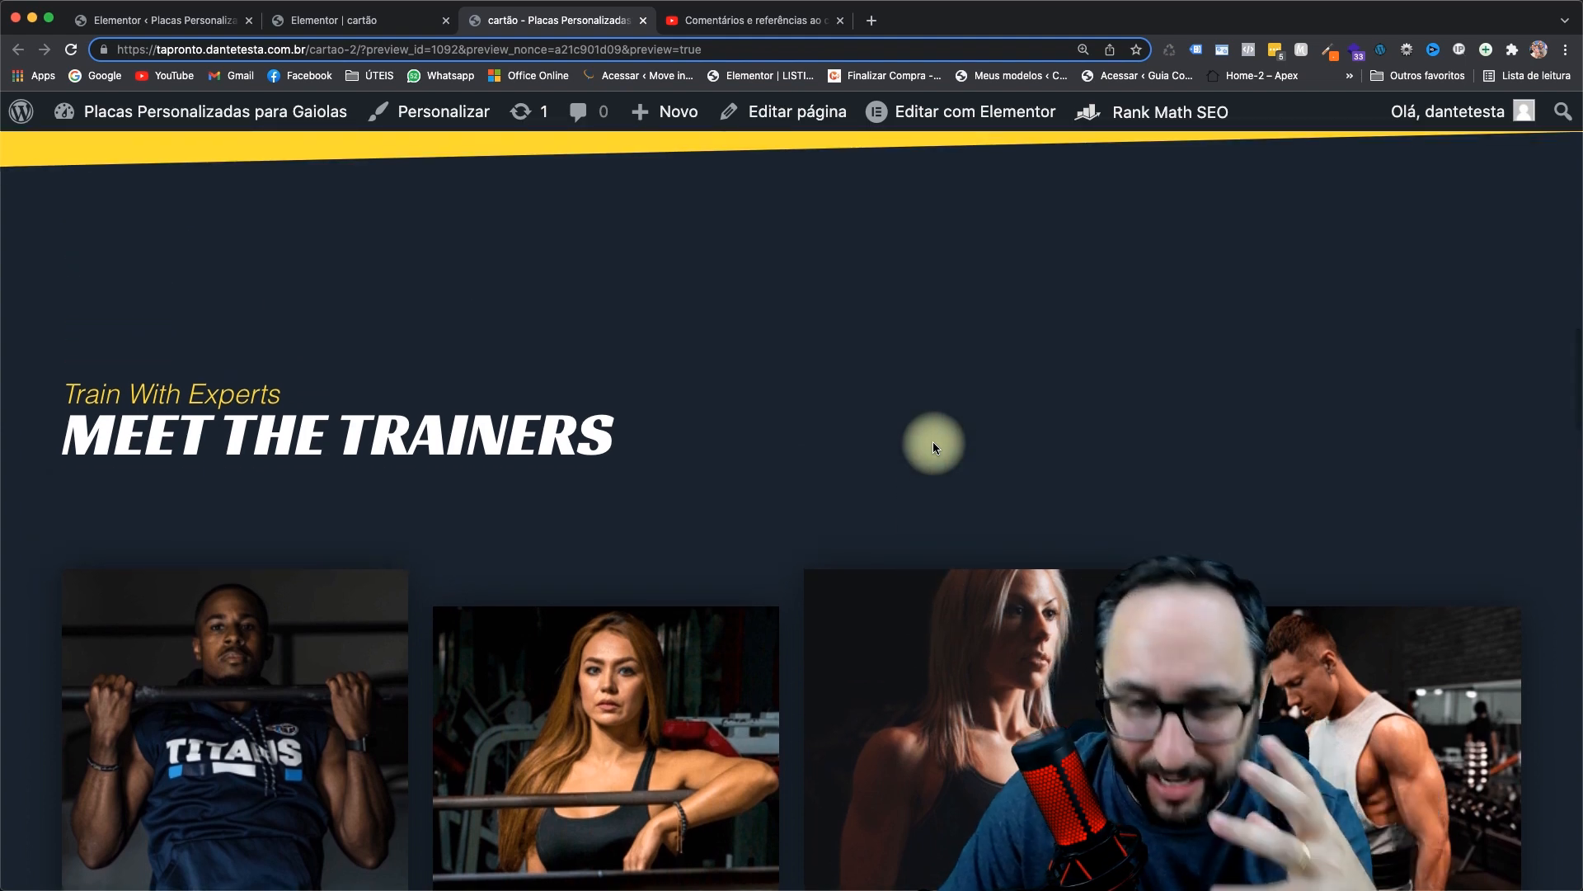
scroll(933, 447, down, 7)
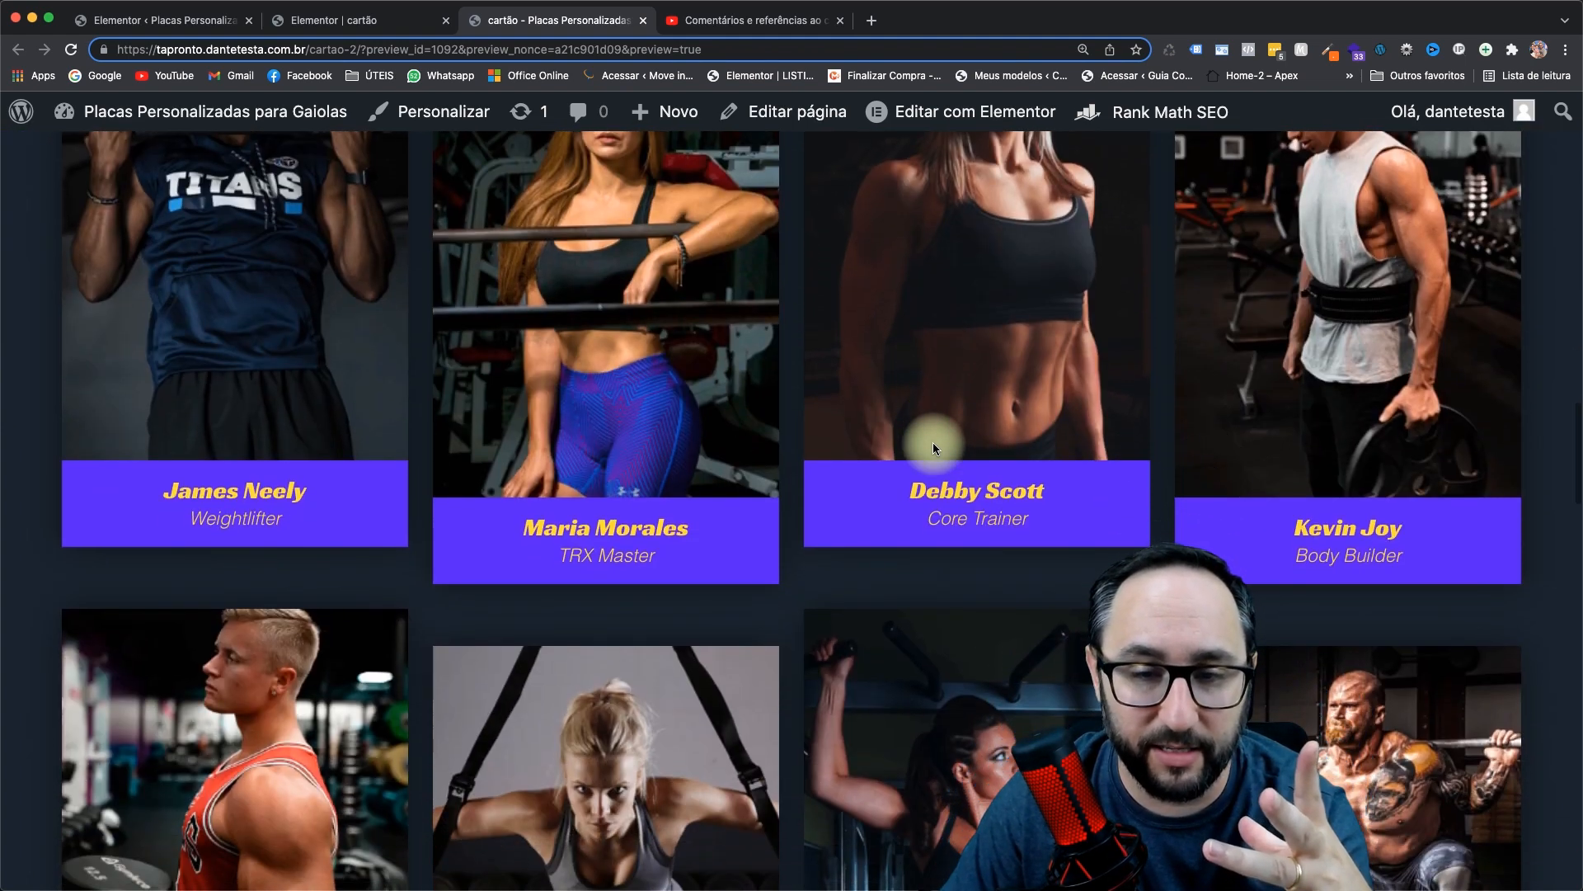
scroll(933, 447, up, 15)
scroll(923, 447, down, 2)
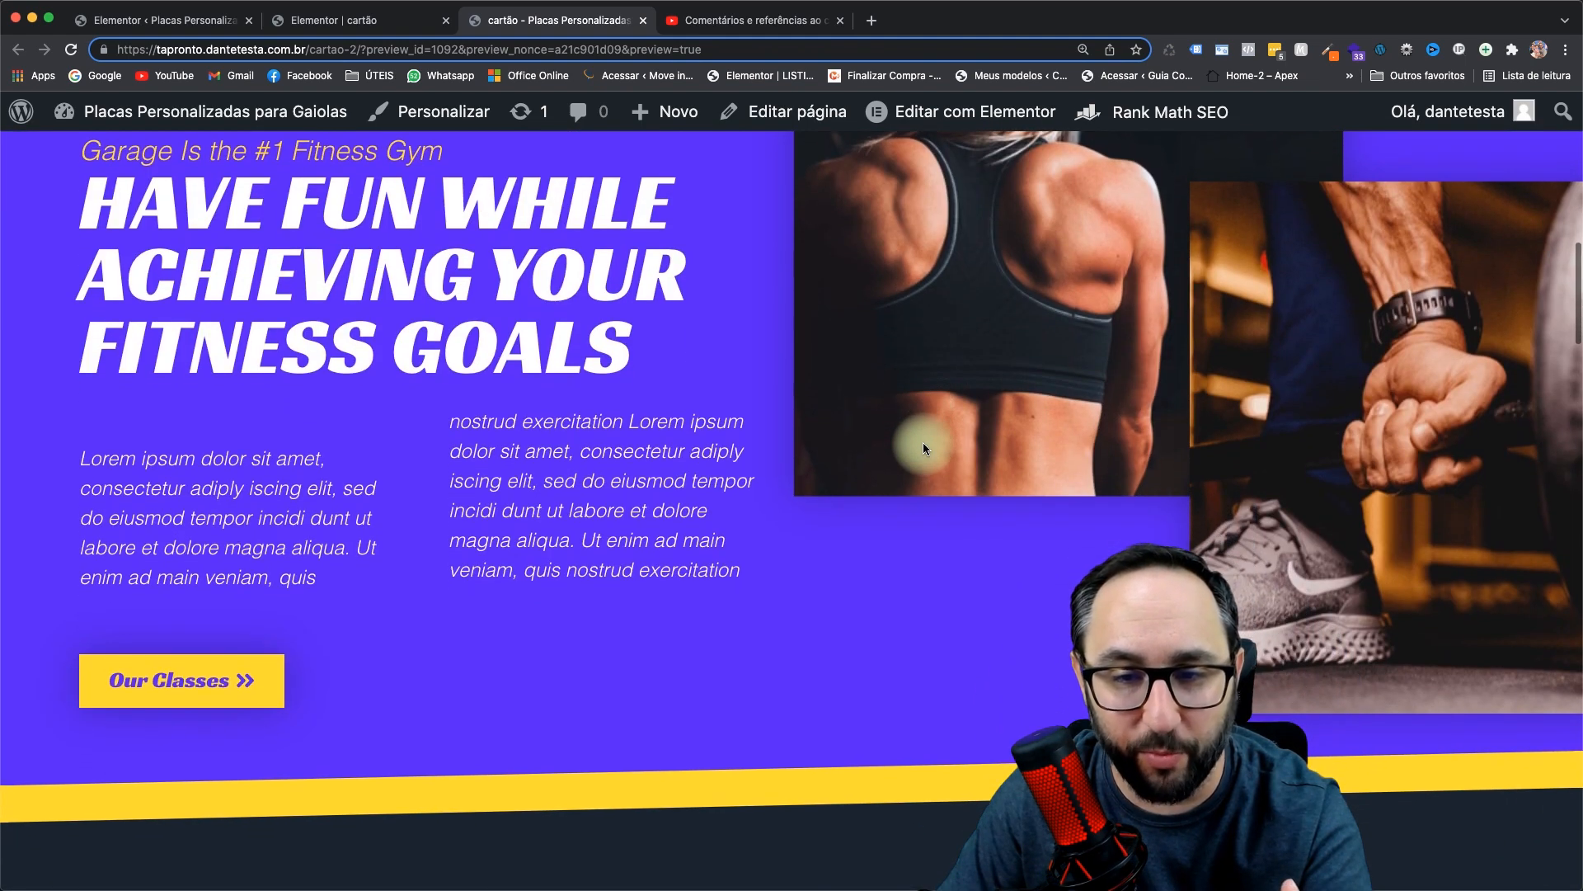
scroll(923, 445, up, 4)
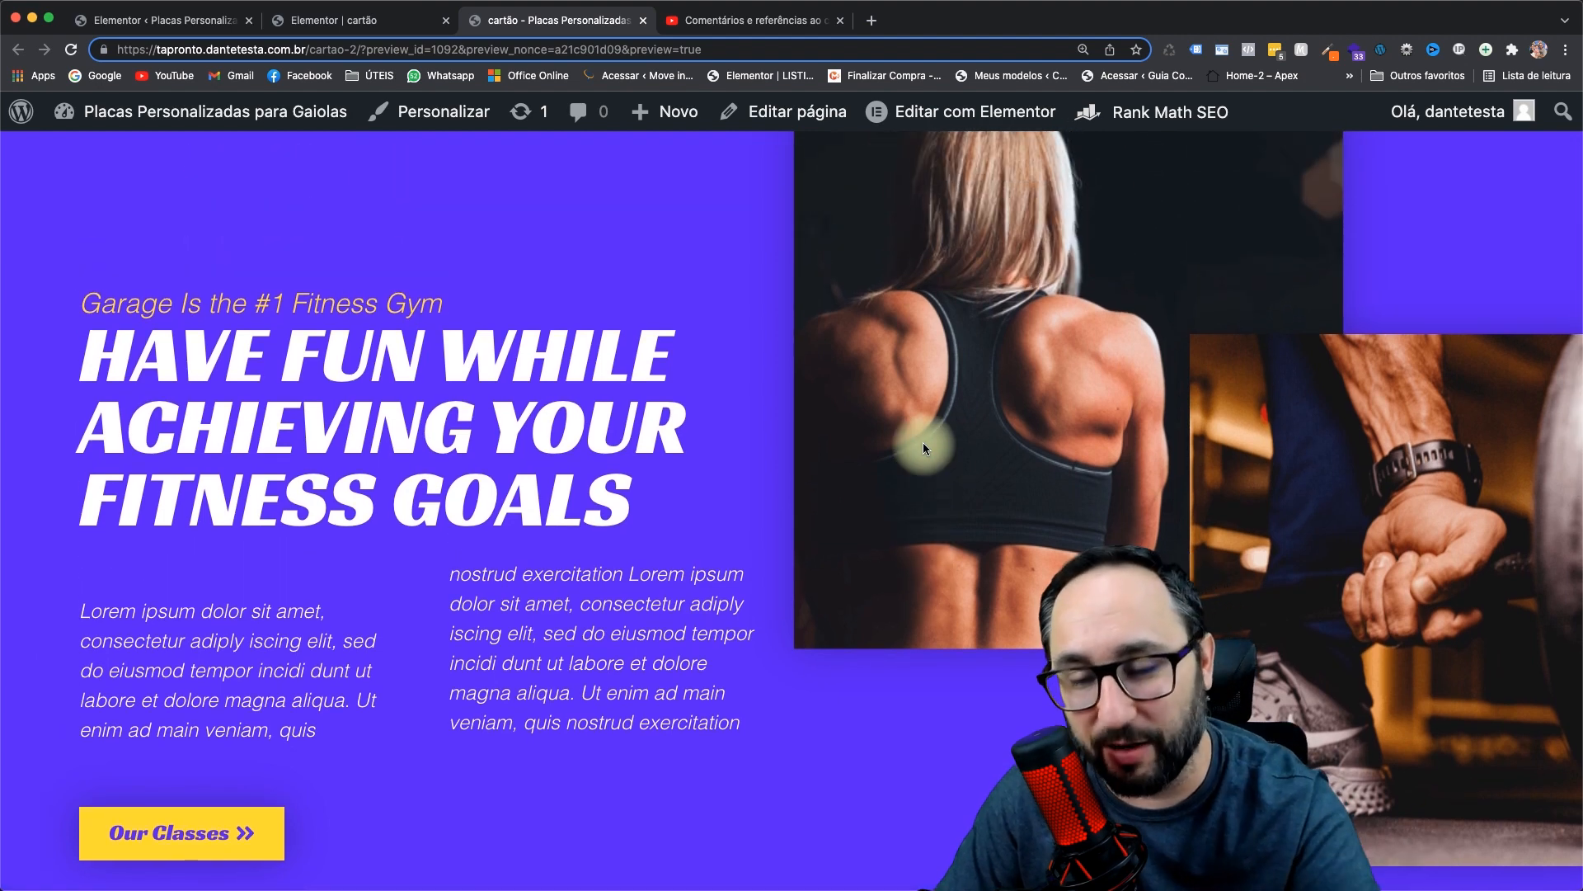
scroll(910, 513, down, 8)
scroll(911, 513, down, 1)
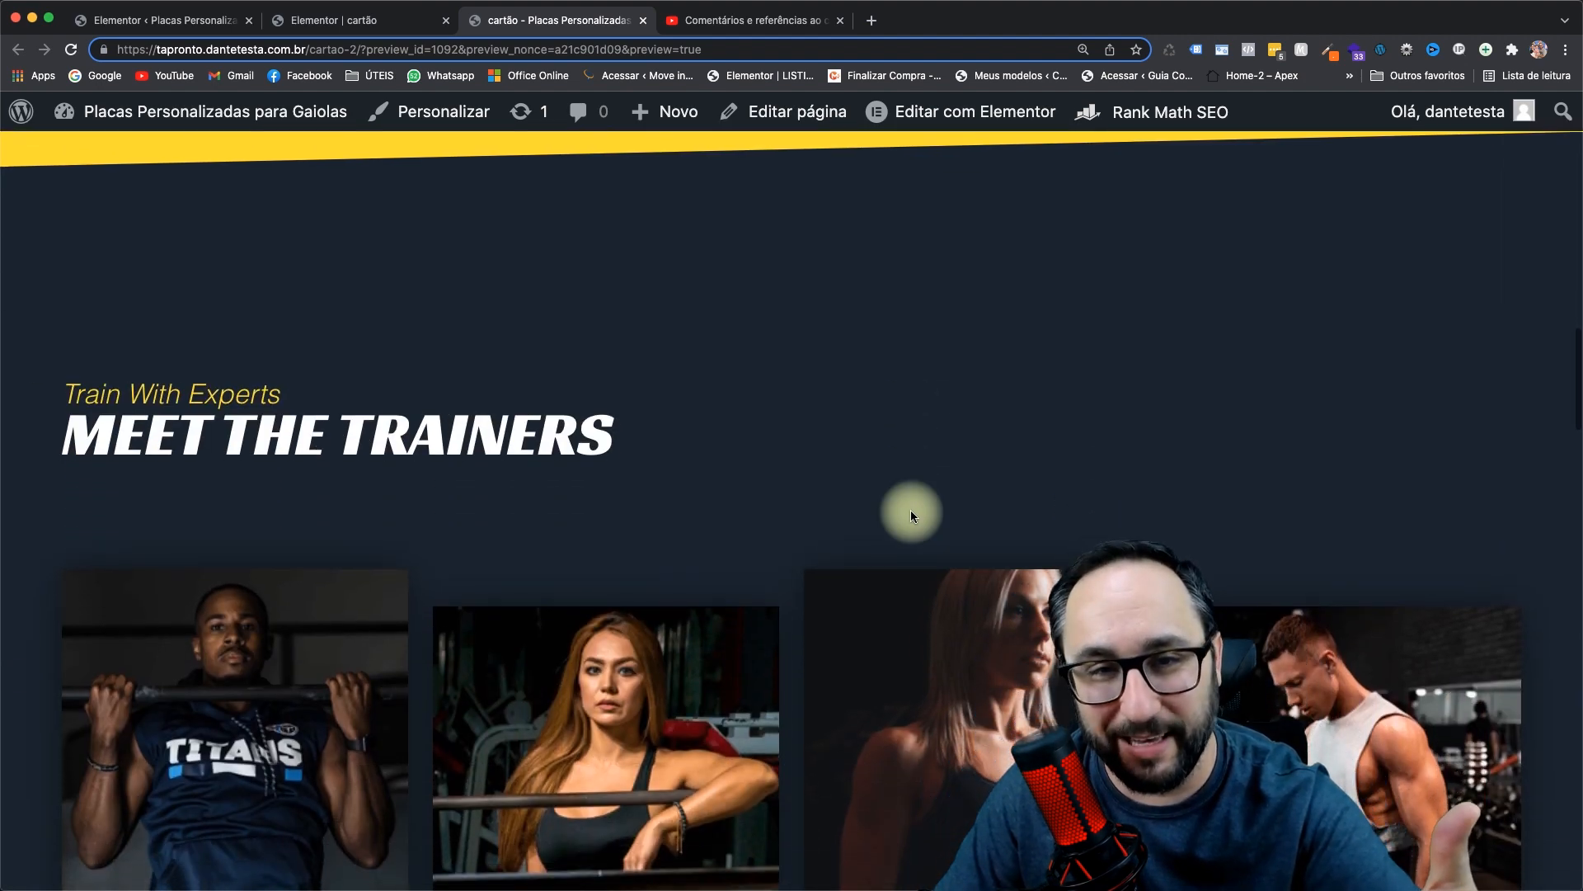